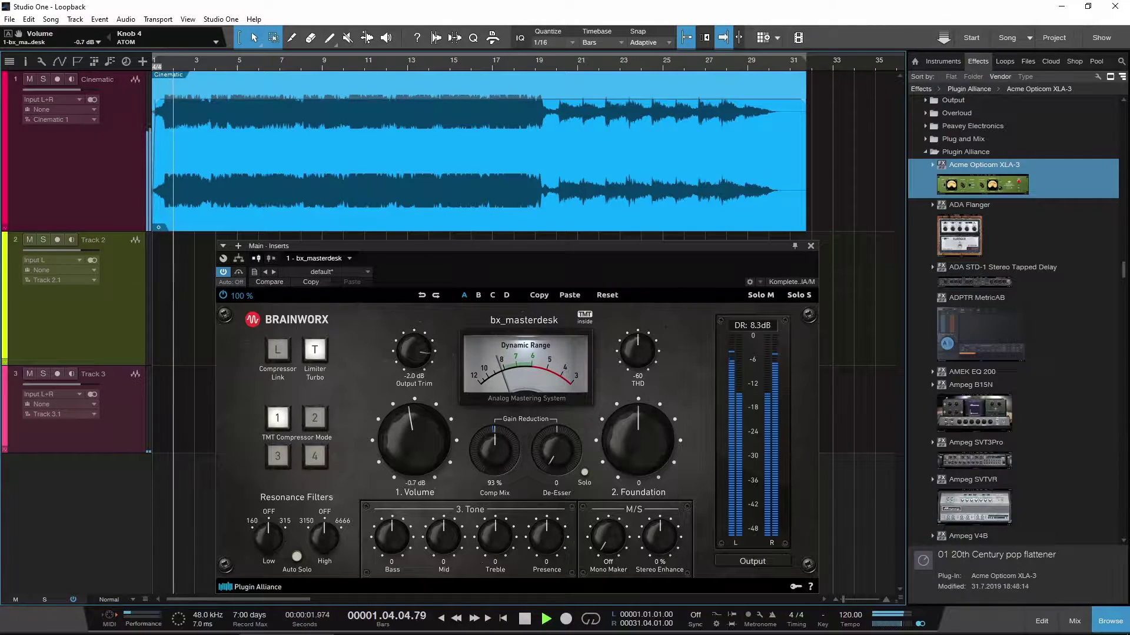
# Bring OBS in front of the Studio One session and move it up-right to uncover the tracks
pyautogui.hotkey('alt', 'Tab')
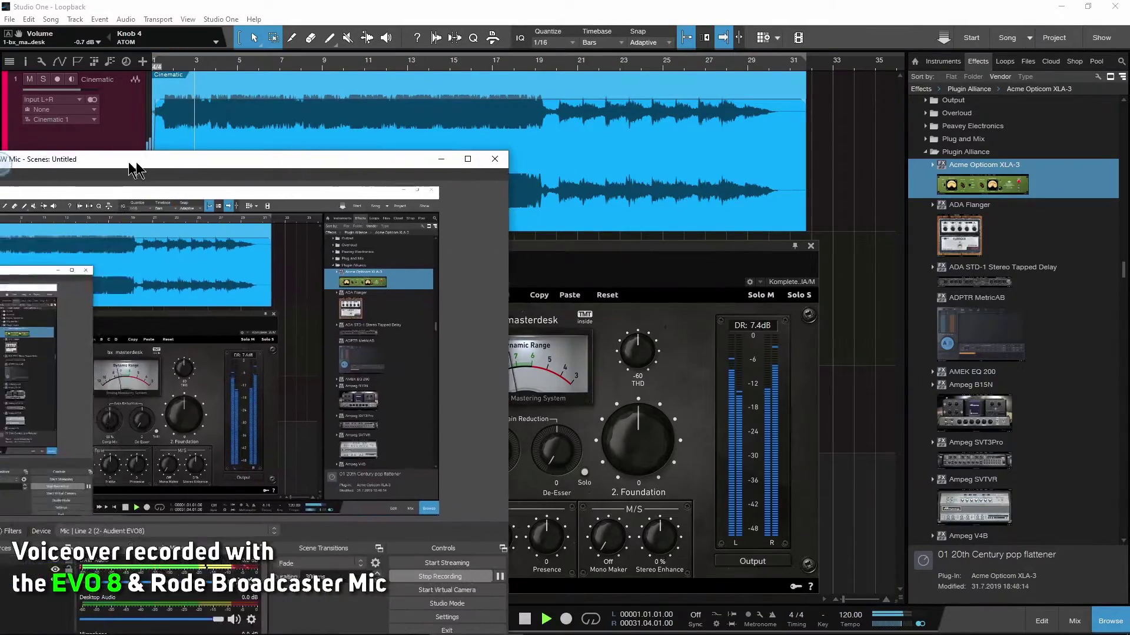
pyautogui.moveTo(450, 97); pyautogui.dragTo(578, 71)
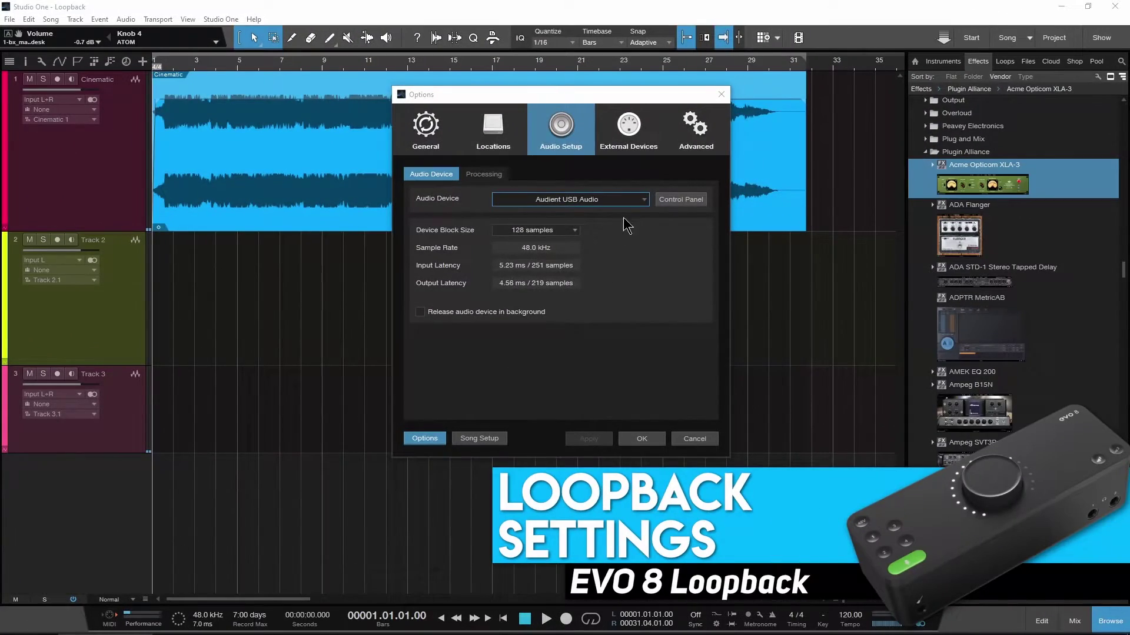
# Set Studio One's audio device to Audient USB Audio
pyautogui.click(637, 203)
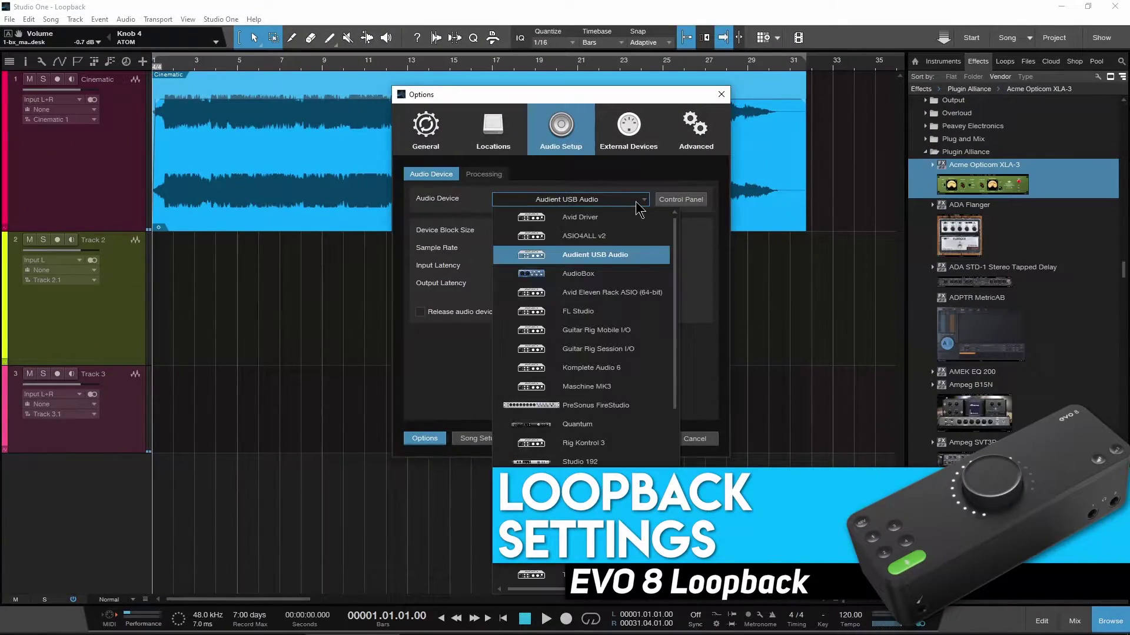
pyautogui.click(615, 257)
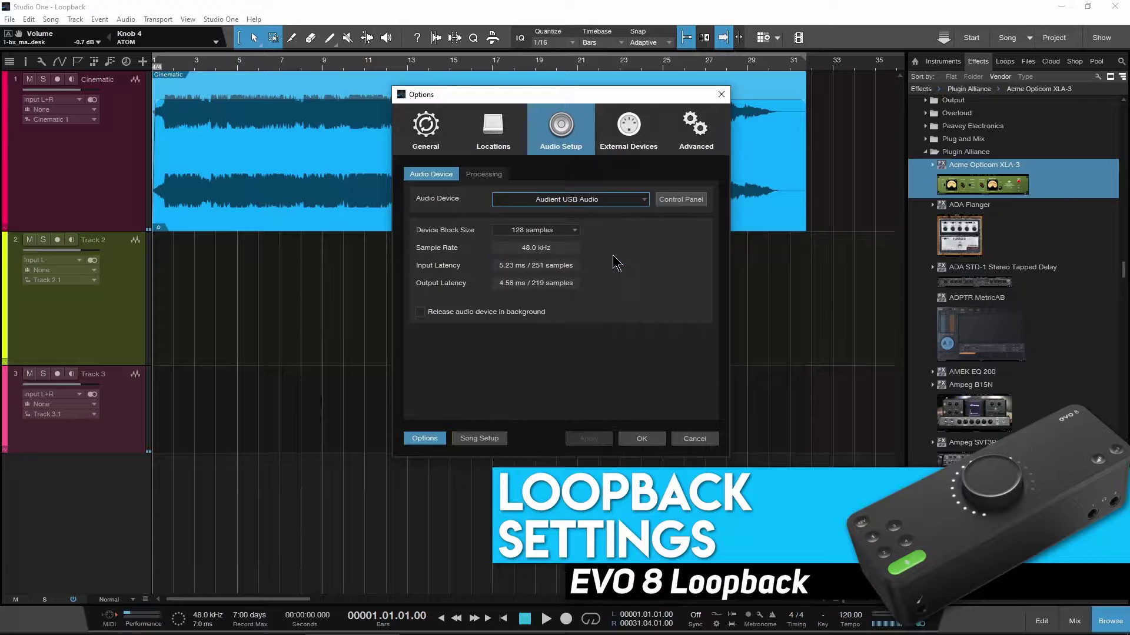
pyautogui.click(639, 439)
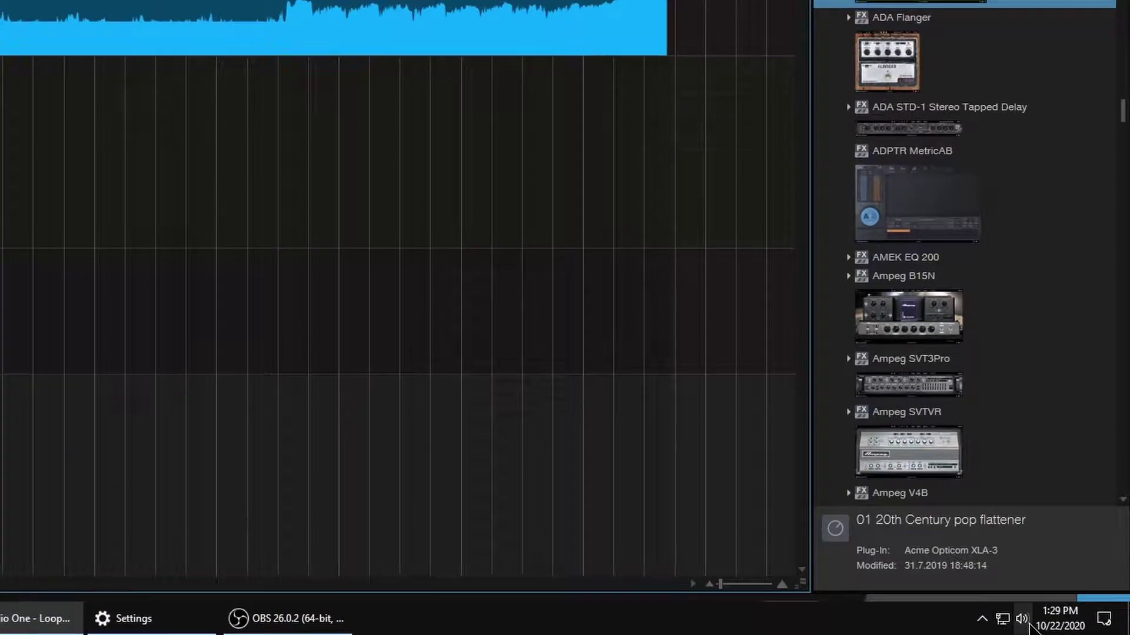
# Check that Windows playback stays on the EVO8 main output
pyautogui.click(1023, 619)
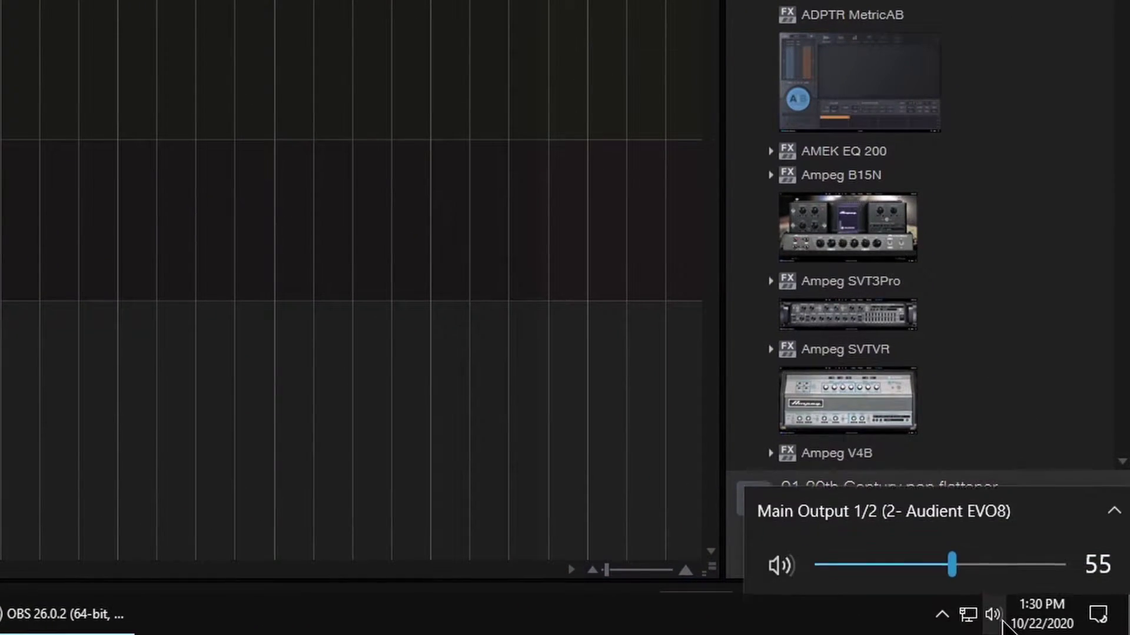
pyautogui.click(974, 510)
pyautogui.scroll(-4, 952, 479)
pyautogui.scroll(-2, 945, 471)
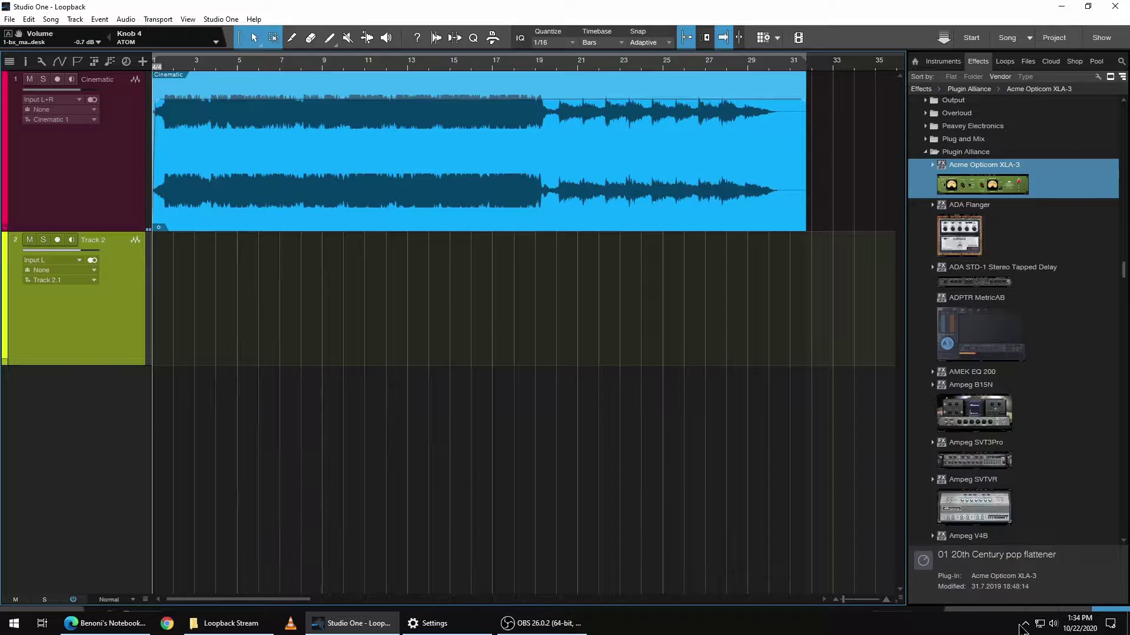
# Check the EVO tray menu's Set Loop-back Source option
pyautogui.click(1025, 625)
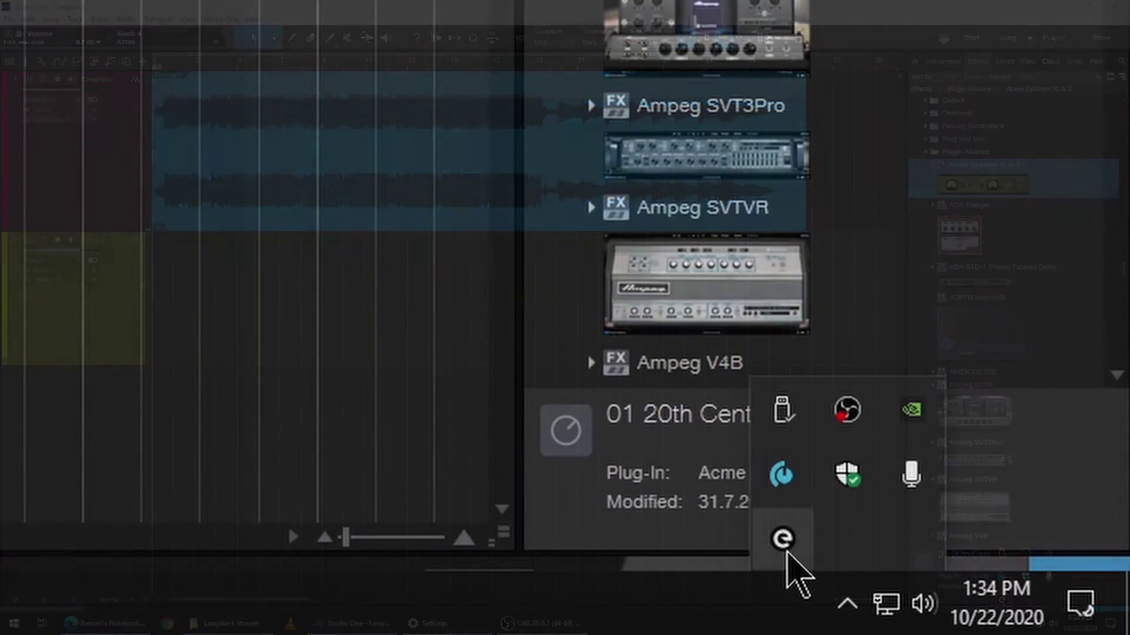
pyautogui.rightClick(1002, 601)
pyautogui.moveTo(633, 479)
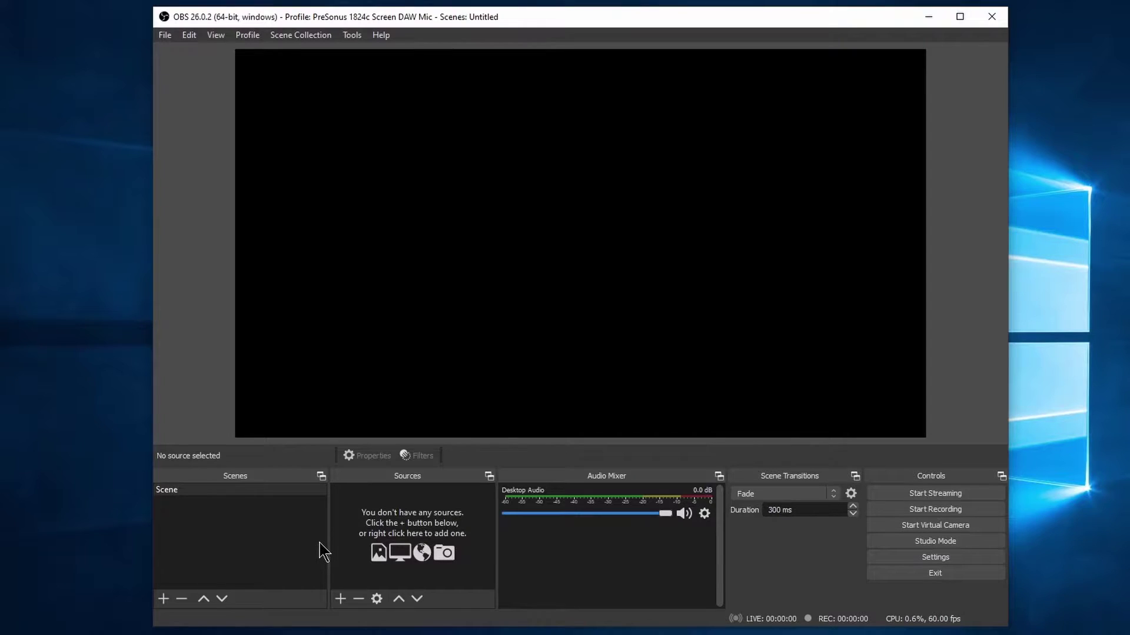
# Add a Display Capture source capturing Display 1: 1920x1080 to the scene
pyautogui.click(340, 599)
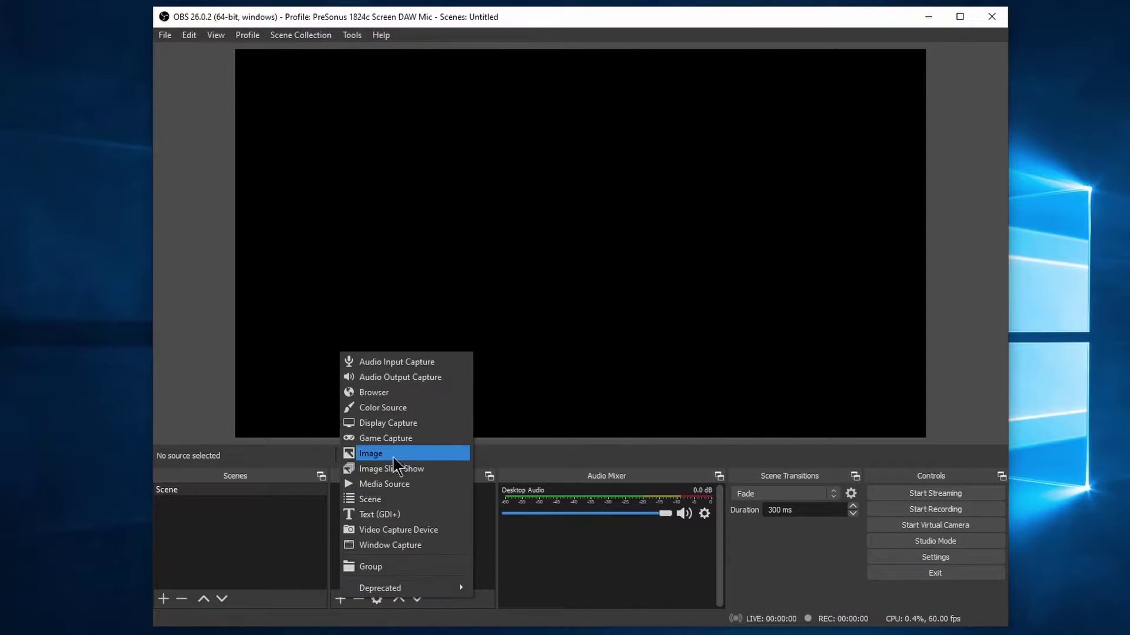
pyautogui.click(421, 427)
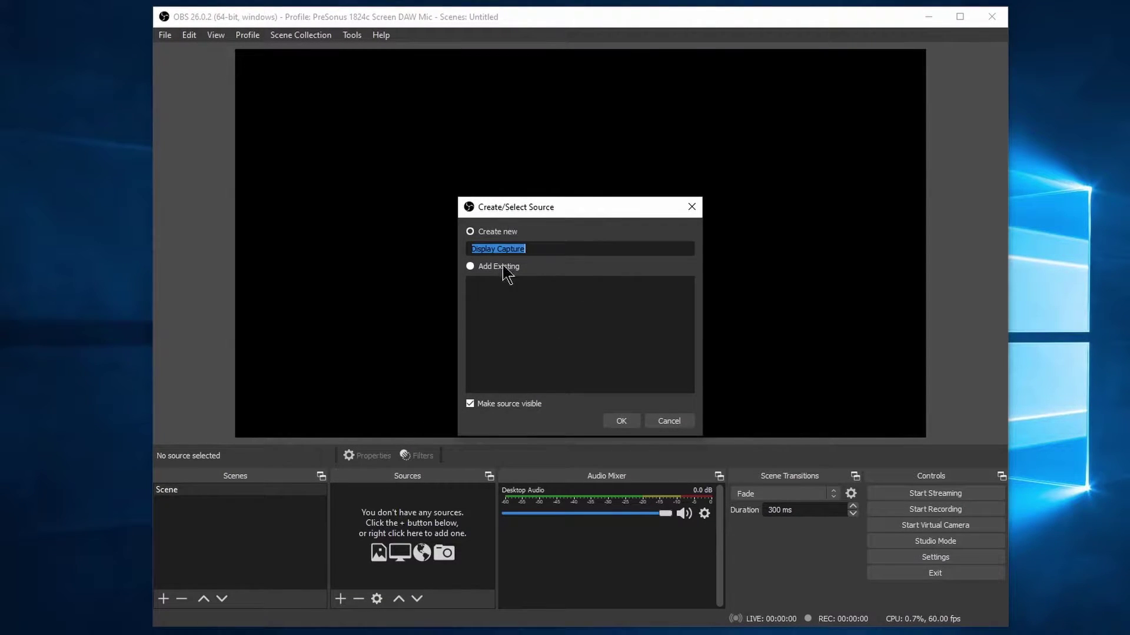
pyautogui.click(620, 422)
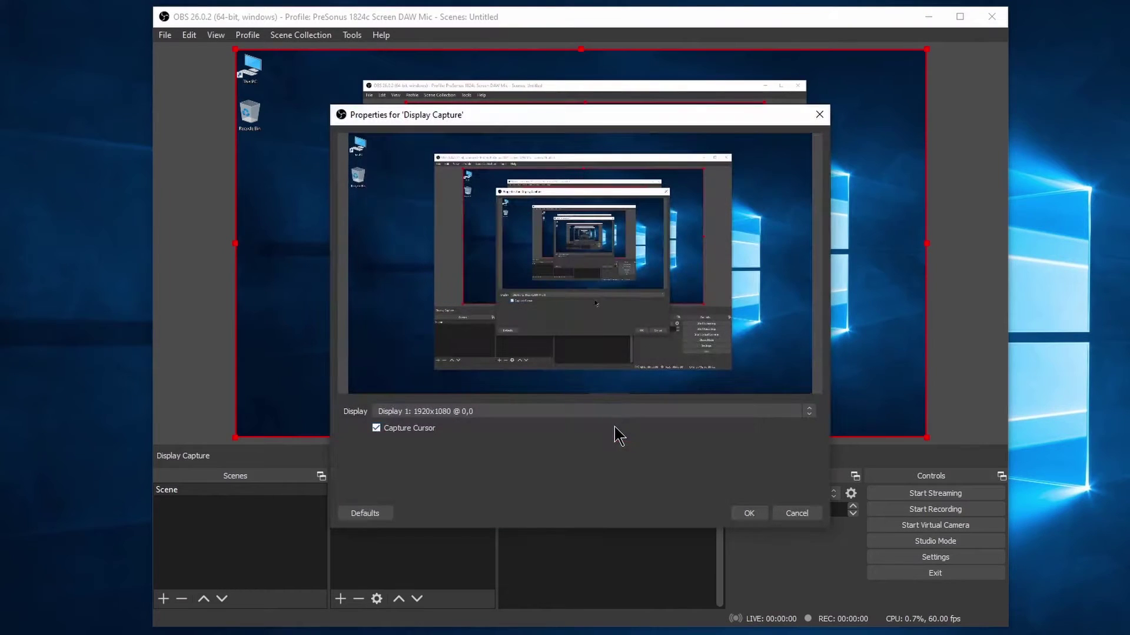
pyautogui.click(636, 412)
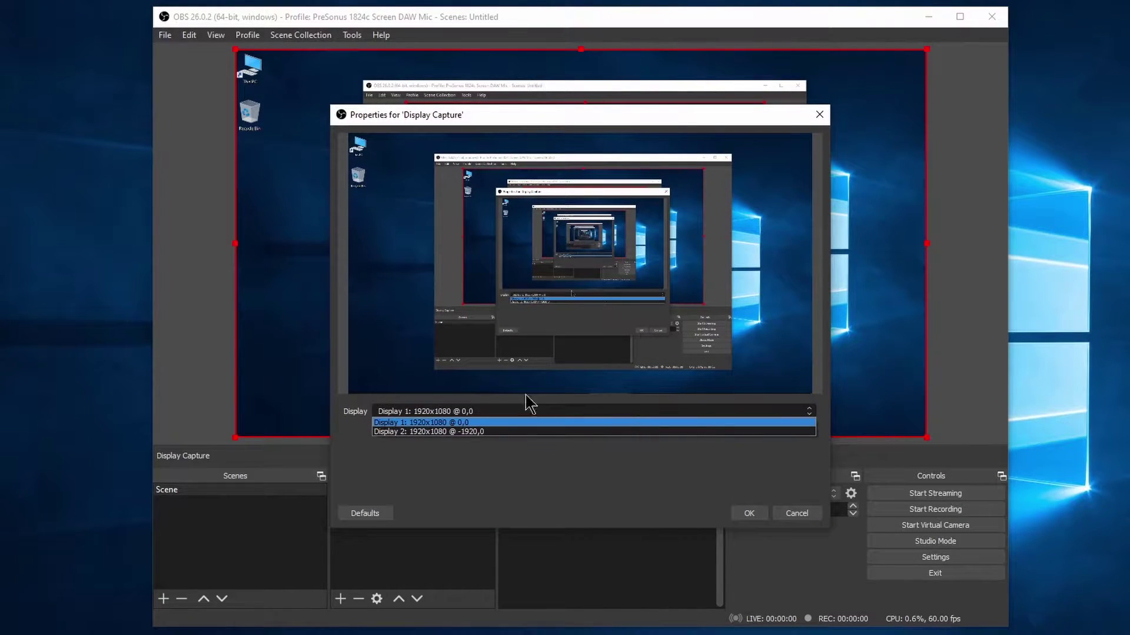
pyautogui.click(470, 423)
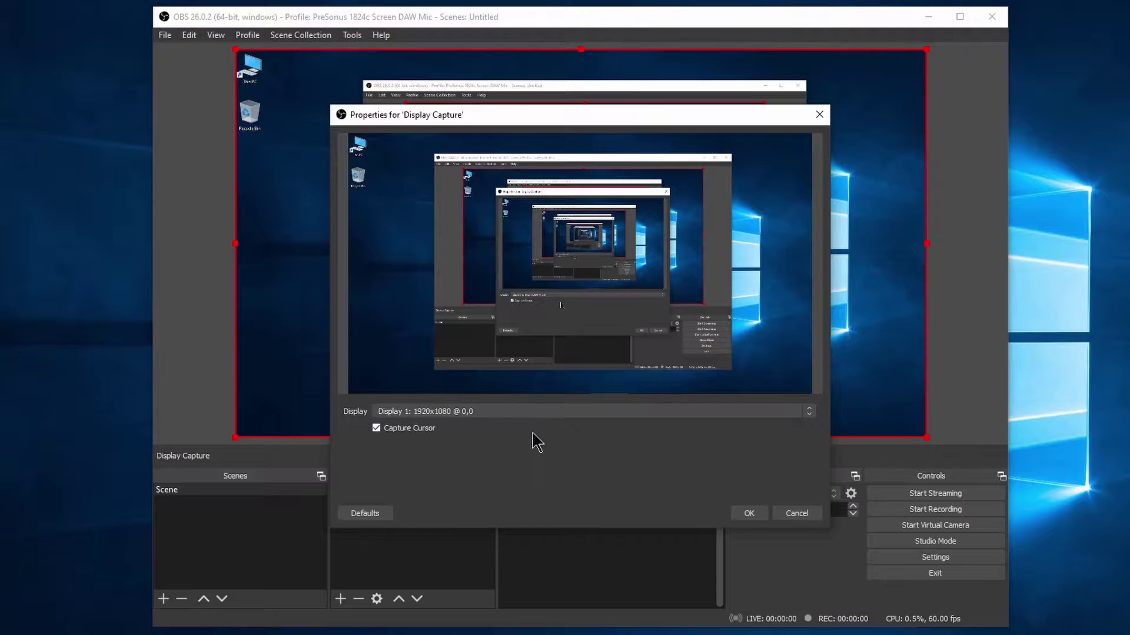
pyautogui.click(753, 515)
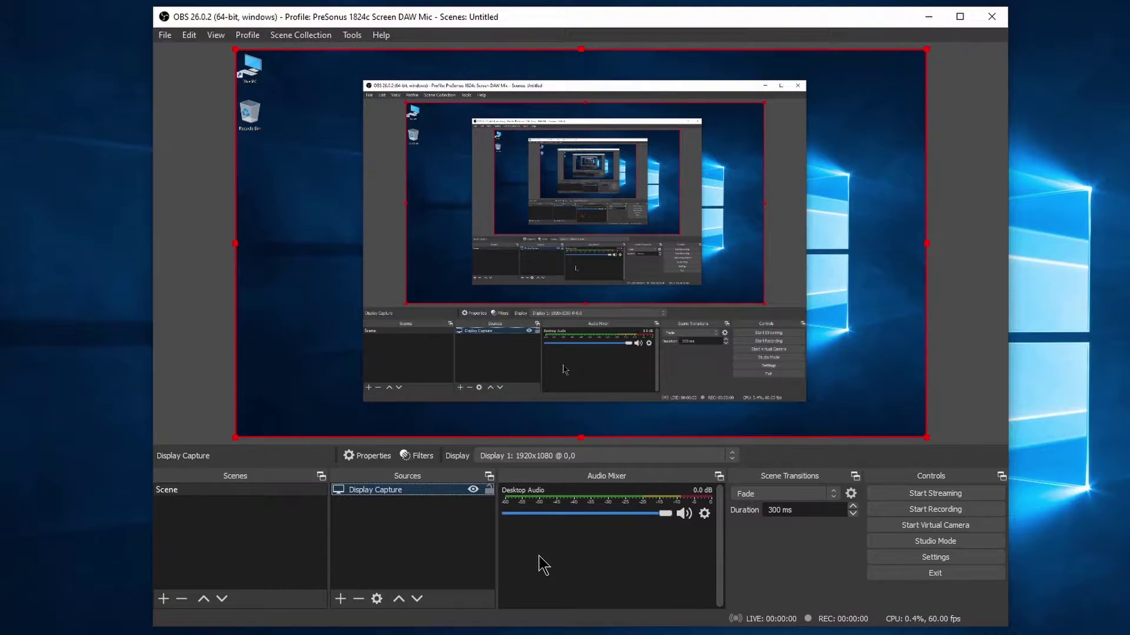
pyautogui.click(382, 554)
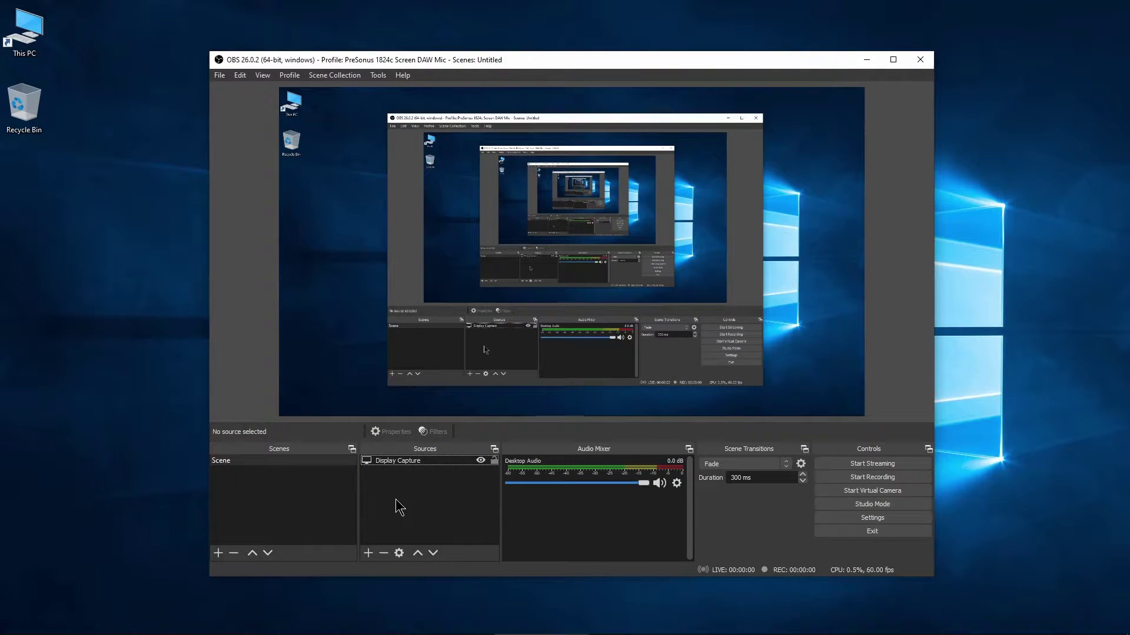
pyautogui.click(842, 518)
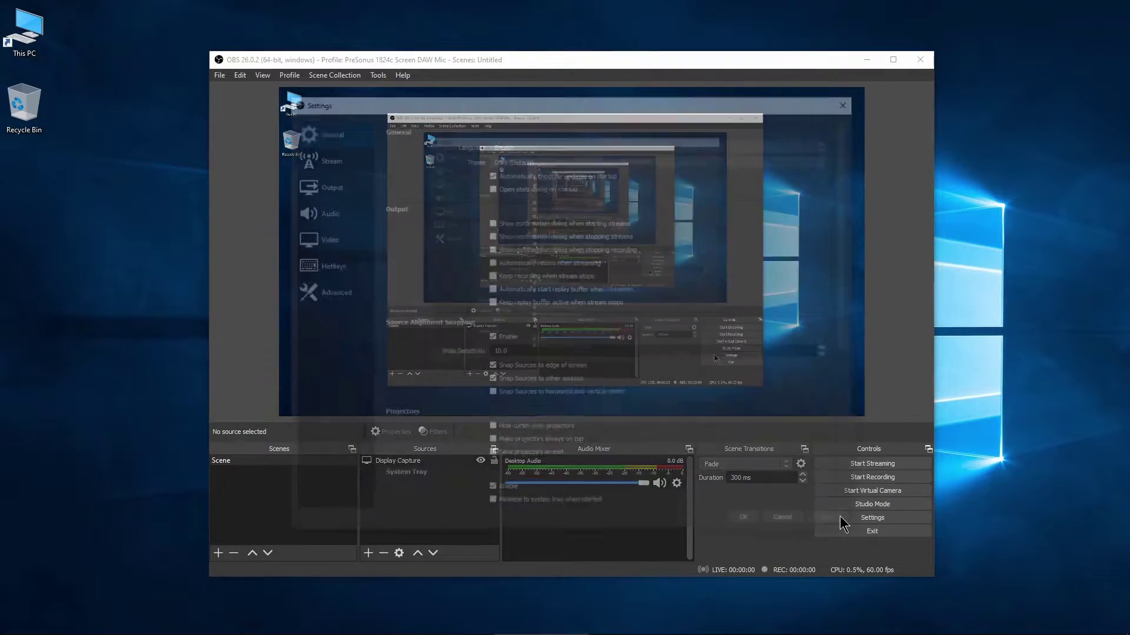
pyautogui.click(307, 213)
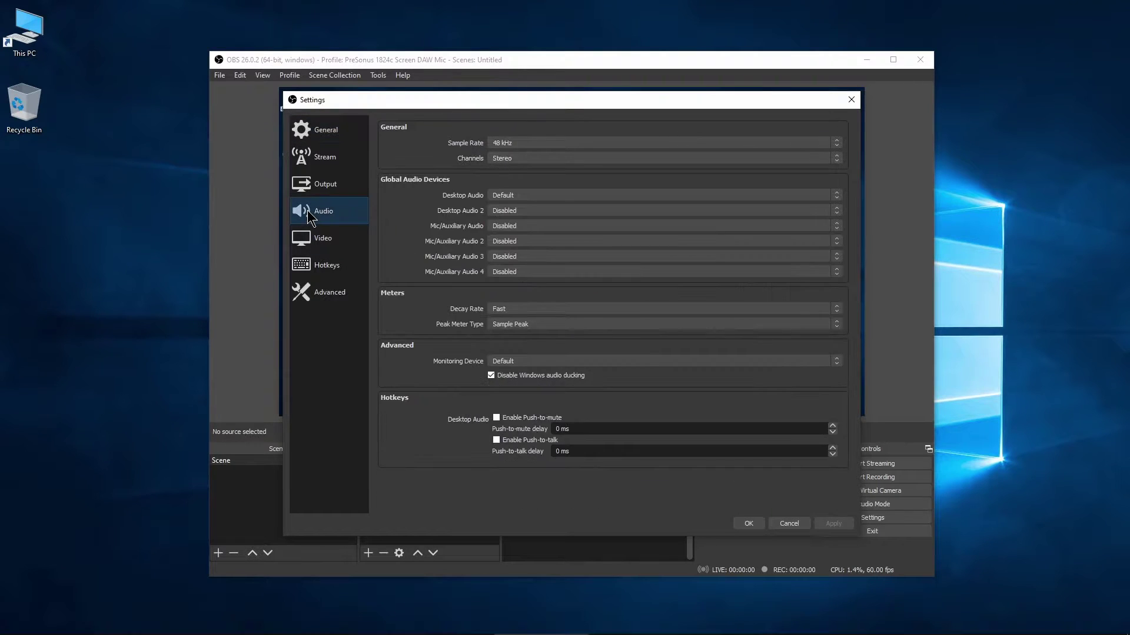
pyautogui.click(523, 227)
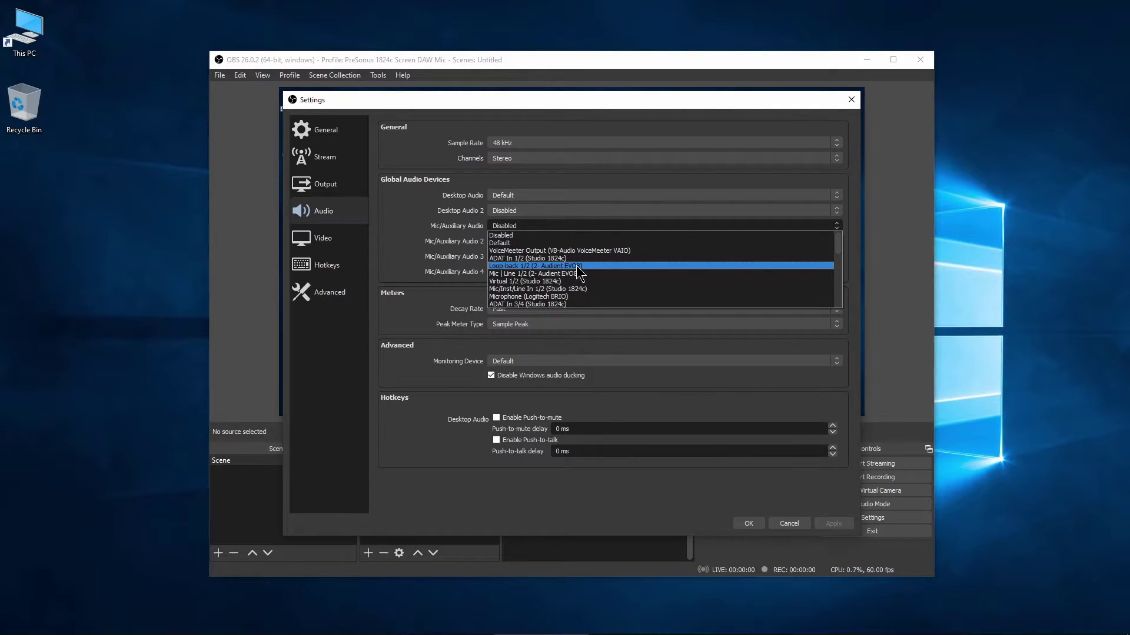
pyautogui.click(577, 267)
pyautogui.click(832, 523)
pyautogui.click(749, 523)
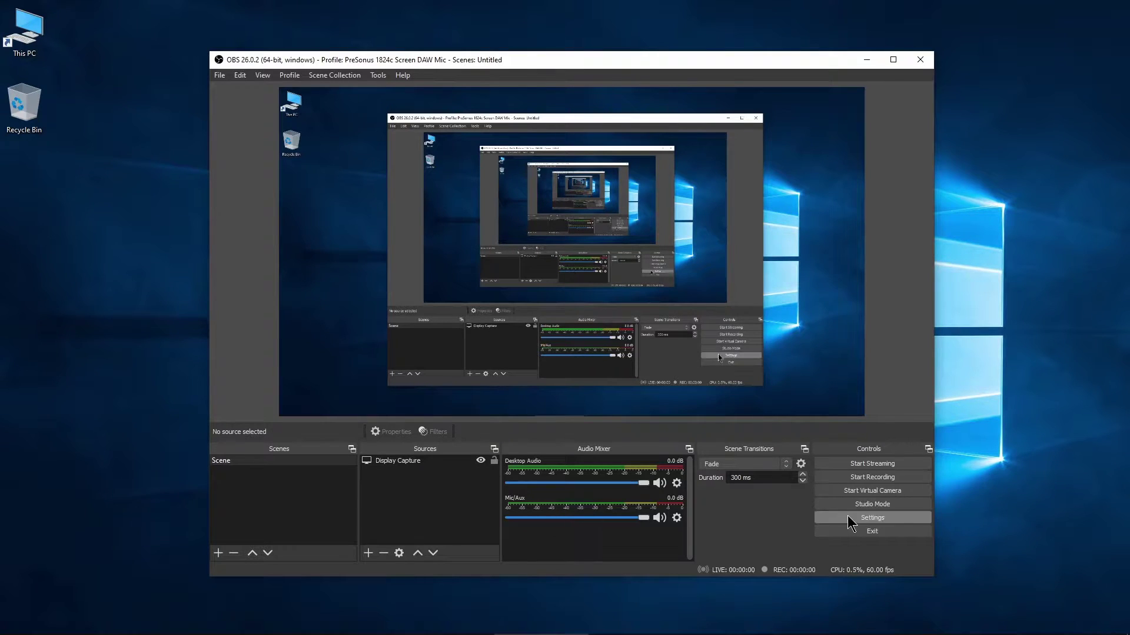
pyautogui.click(872, 518)
pyautogui.click(324, 211)
pyautogui.click(517, 226)
pyautogui.click(506, 235)
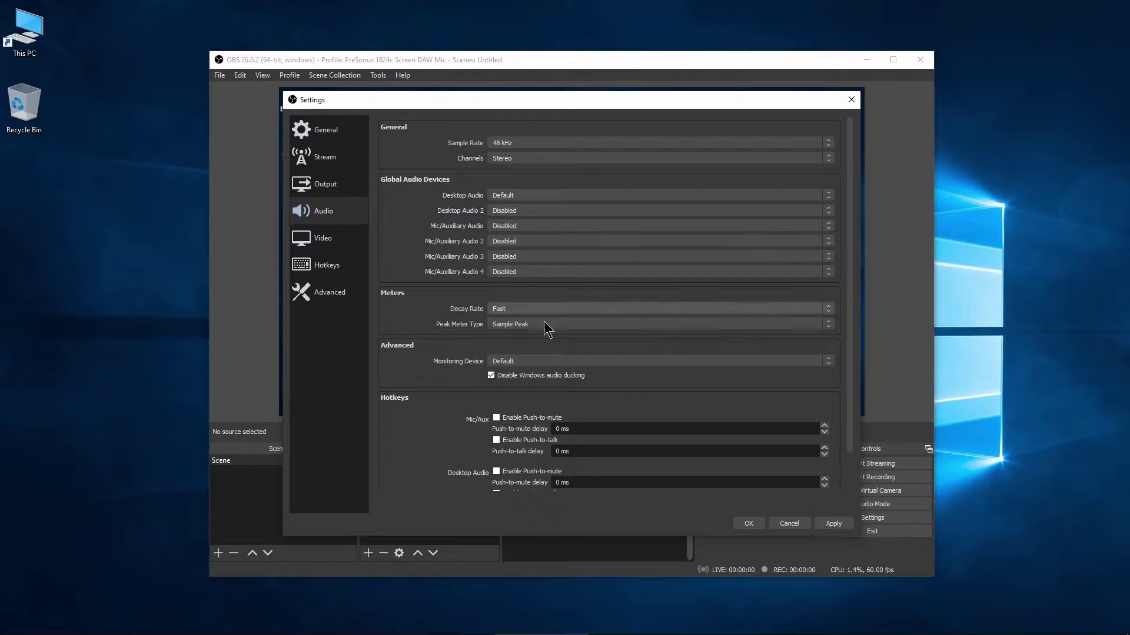
pyautogui.click(832, 523)
pyautogui.click(748, 523)
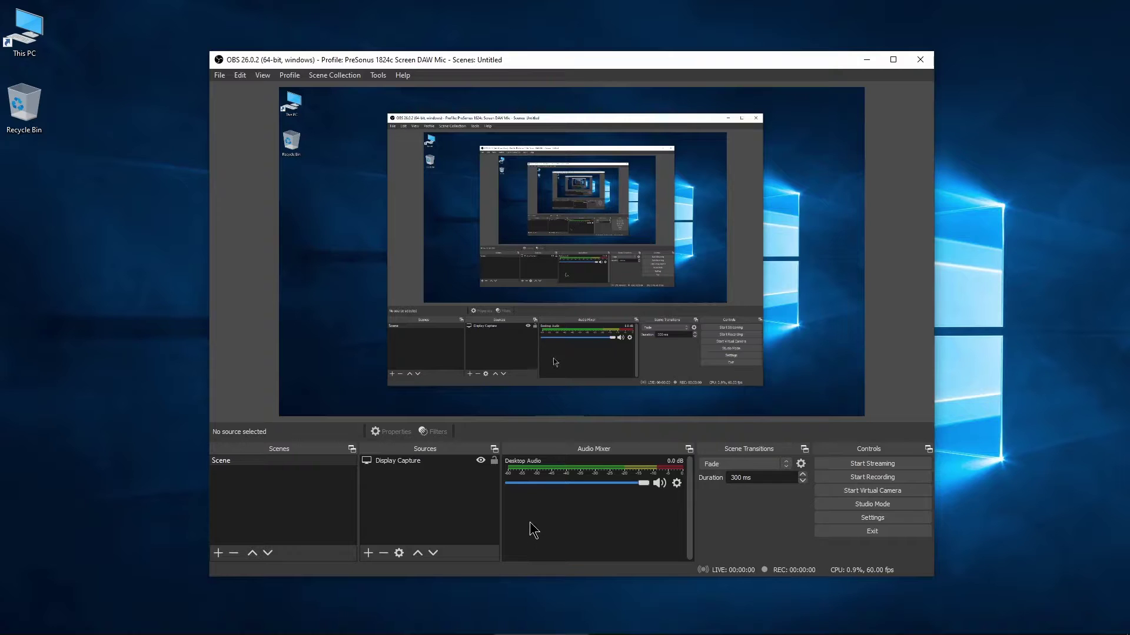
# Add an Audio Input Capture named DAW Audio using Loop-back 1/2 (2- Audient EVO8)
pyautogui.rightClick(388, 505)
pyautogui.moveTo(436, 510)
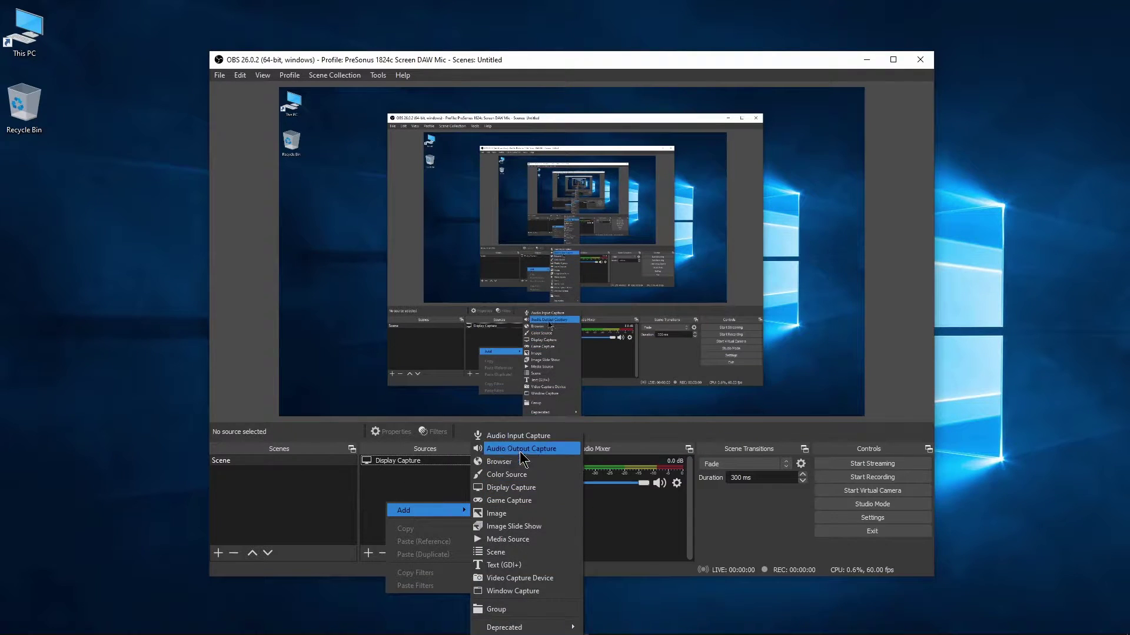
pyautogui.click(540, 438)
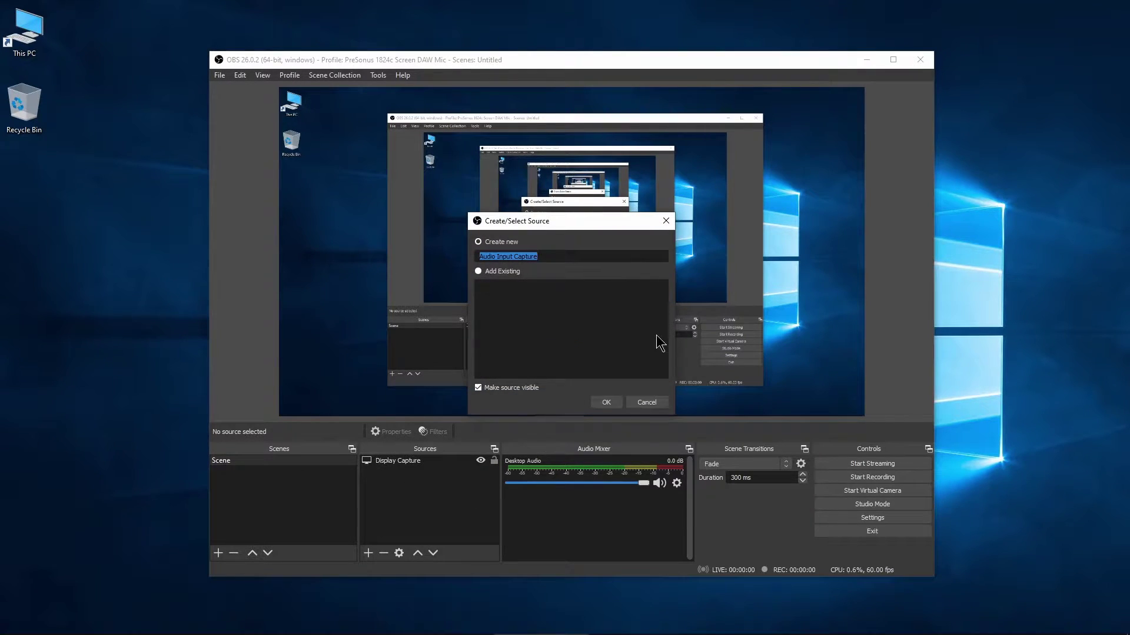
pyautogui.write('DAW Audio')
pyautogui.click(602, 402)
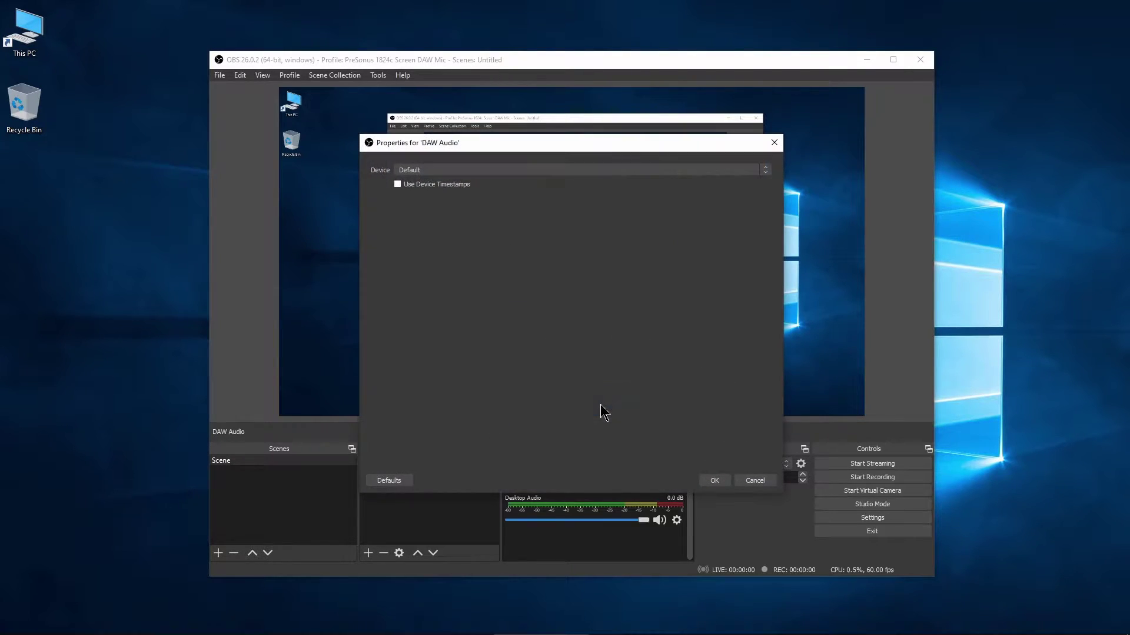
pyautogui.click(521, 170)
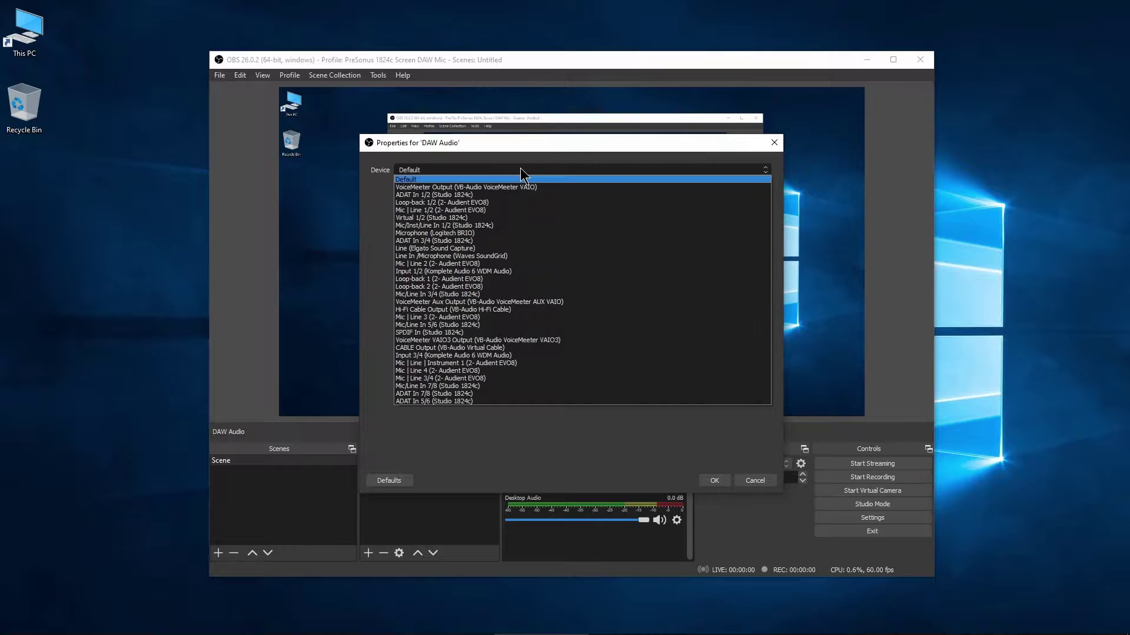
pyautogui.click(465, 203)
pyautogui.click(709, 482)
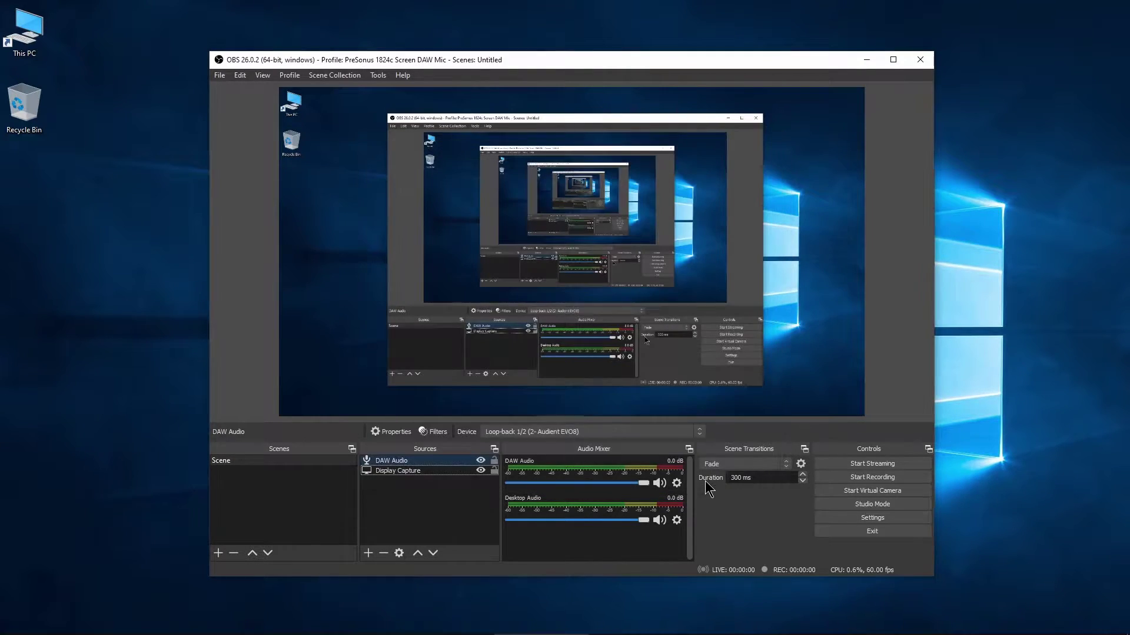
# Confirm the OBS audio sample rate is 48 kHz in Settings > Audio
pyautogui.click(372, 625)
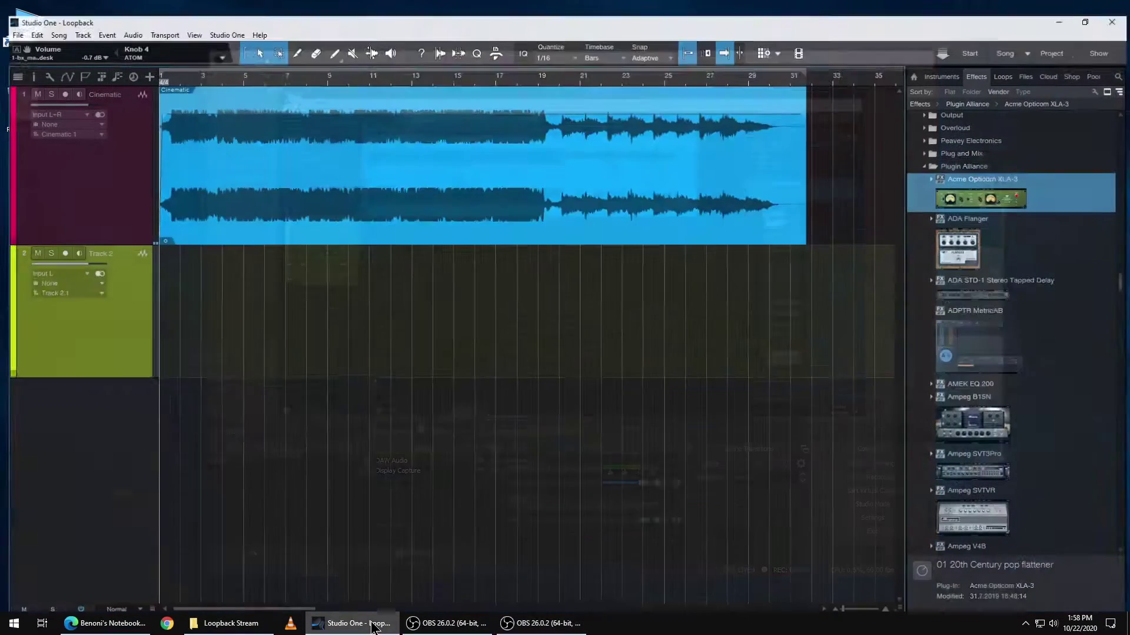
pyautogui.click(540, 623)
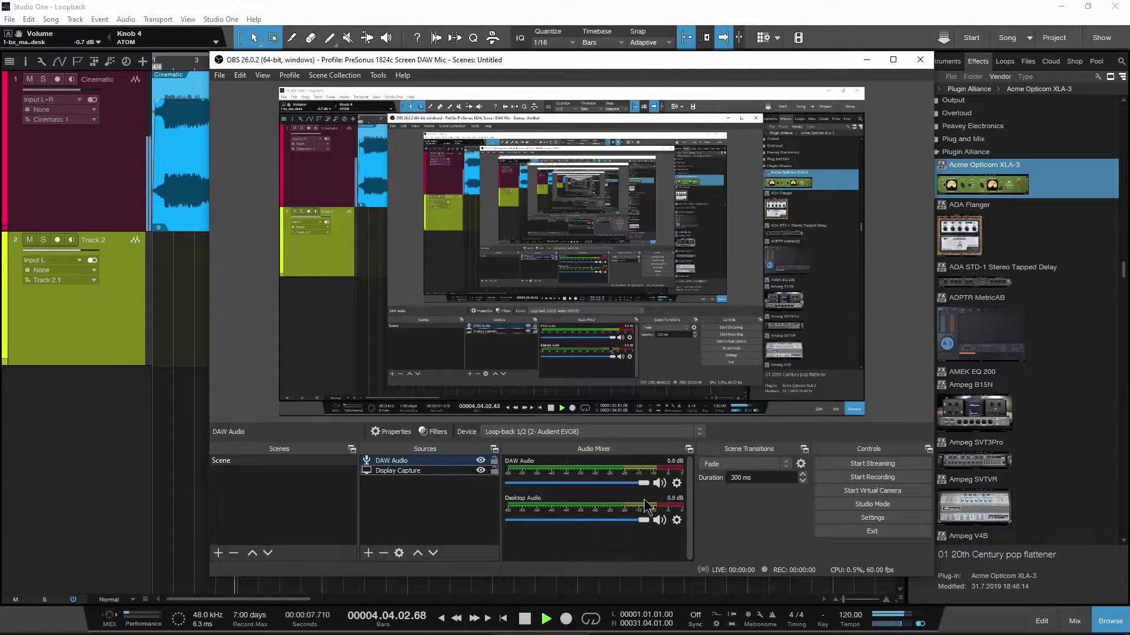
pyautogui.click(853, 518)
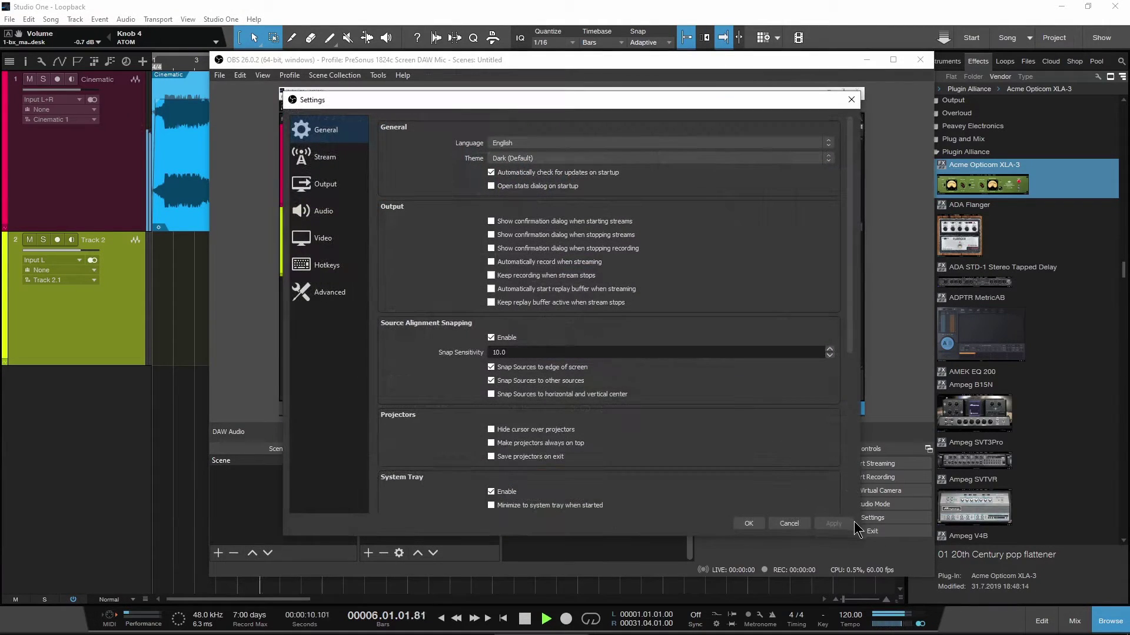
pyautogui.click(320, 213)
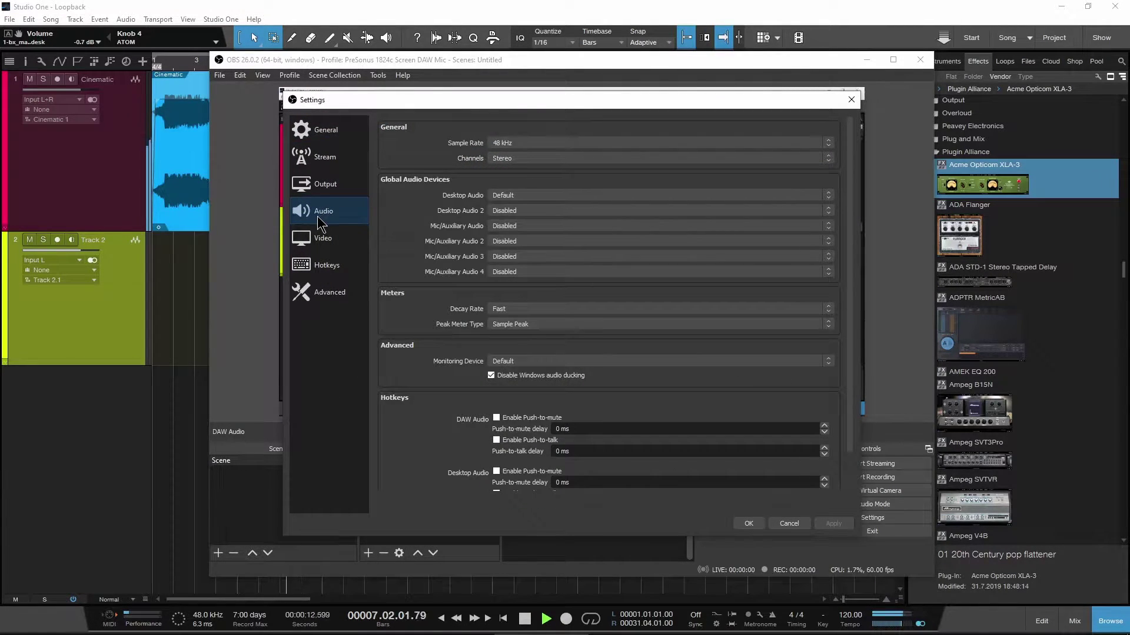
pyautogui.click(549, 143)
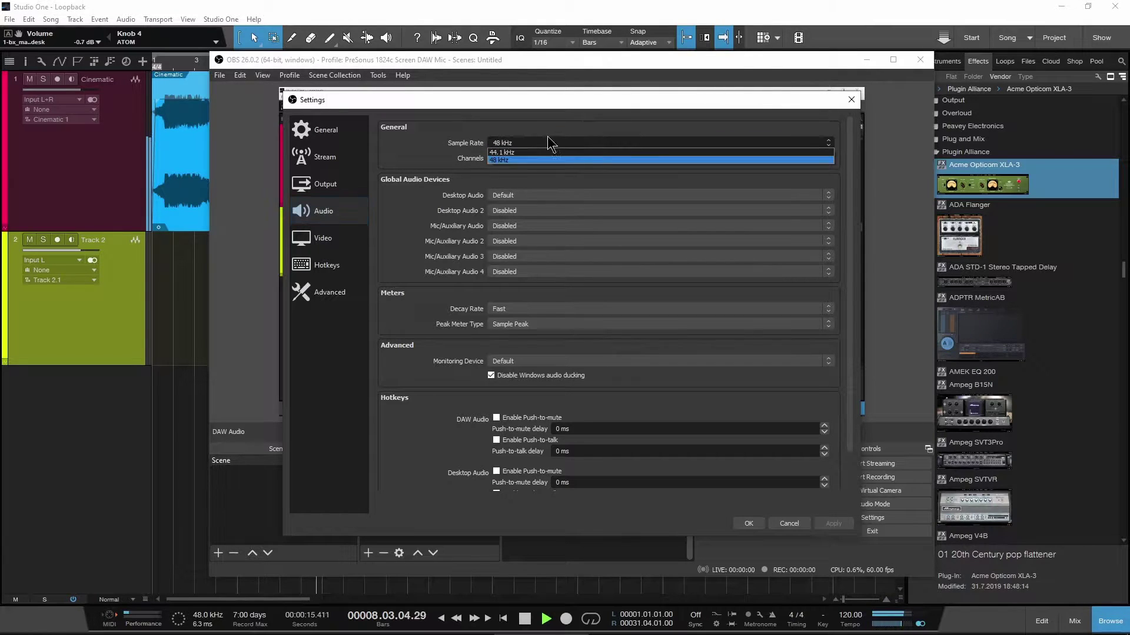
pyautogui.click(510, 163)
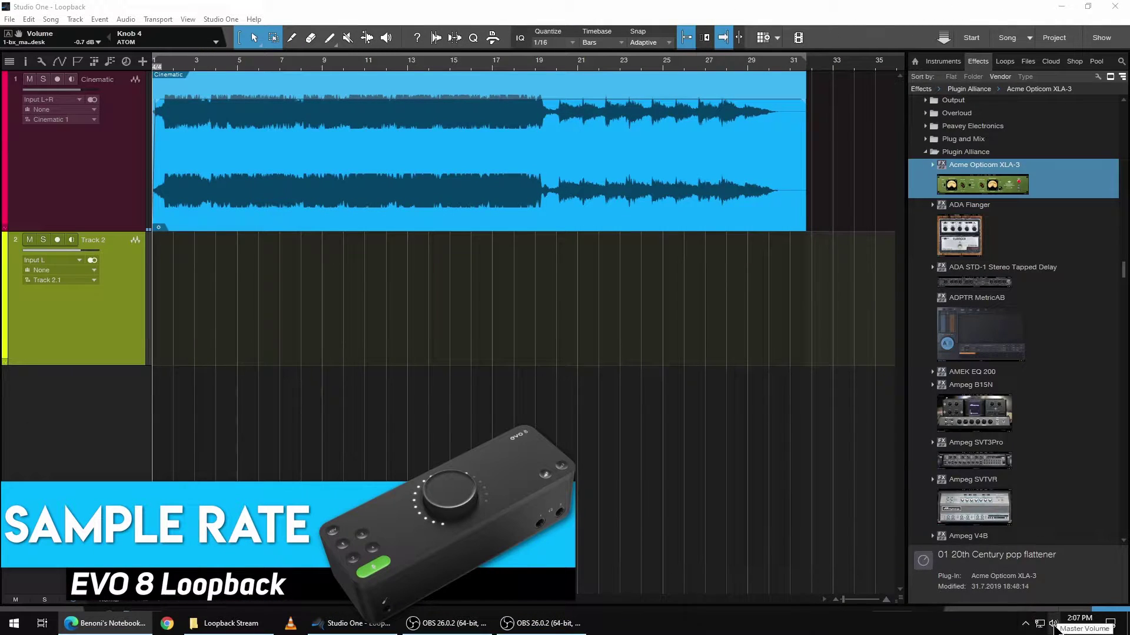
# In the Sound Control Panel, set the Loop-back 1/2 recording format to 24 bit, 48000 Hz
pyautogui.rightClick(1054, 626)
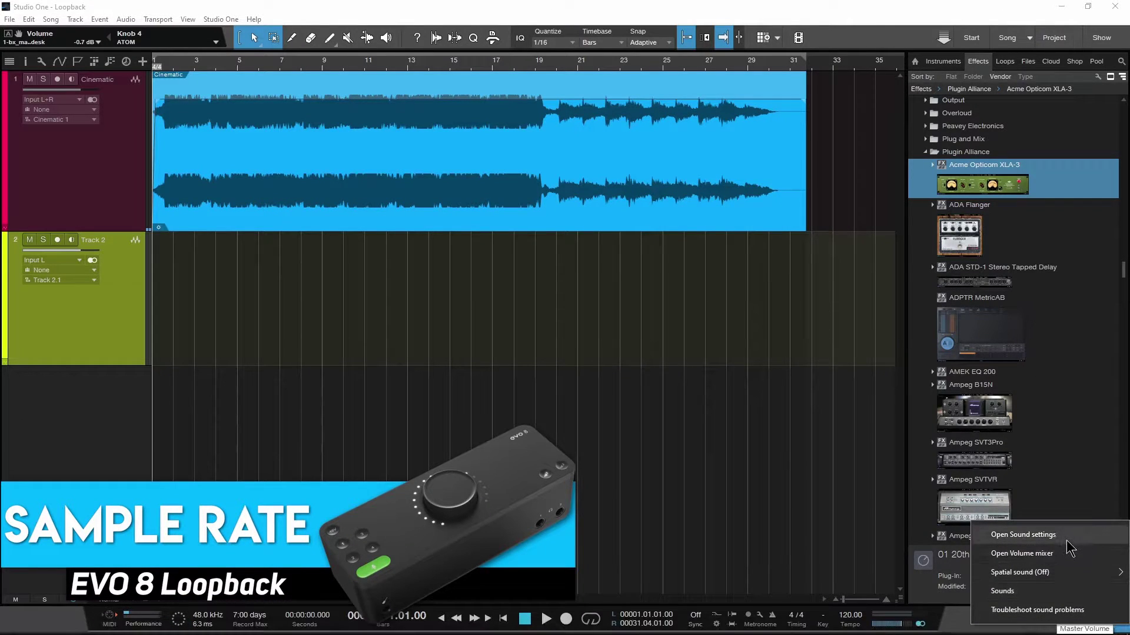
pyautogui.click(1023, 535)
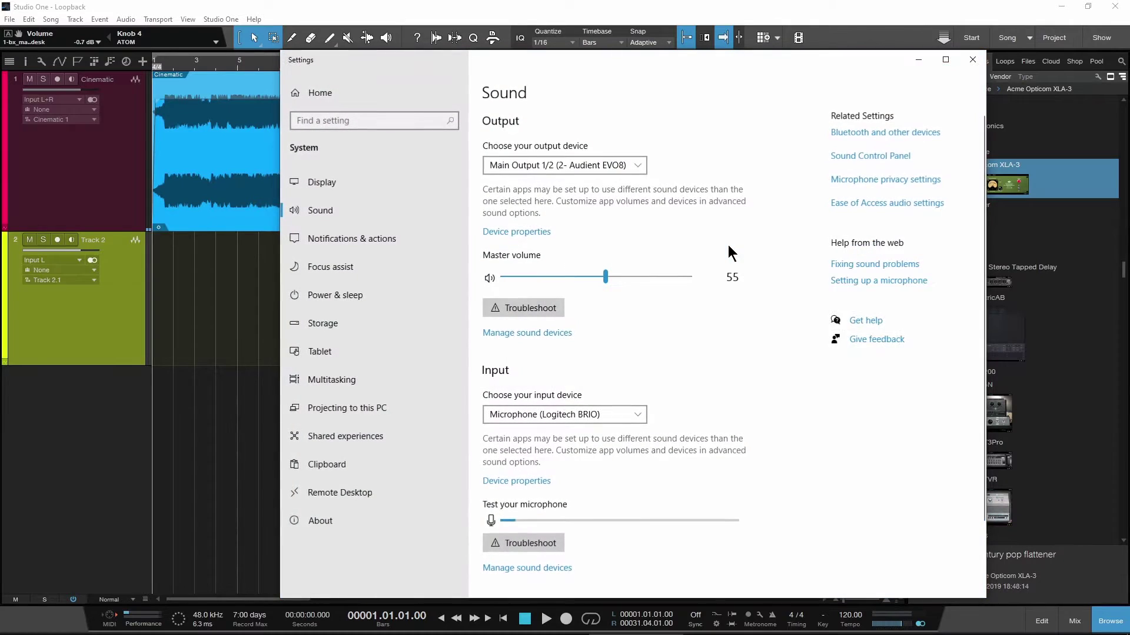
pyautogui.click(898, 157)
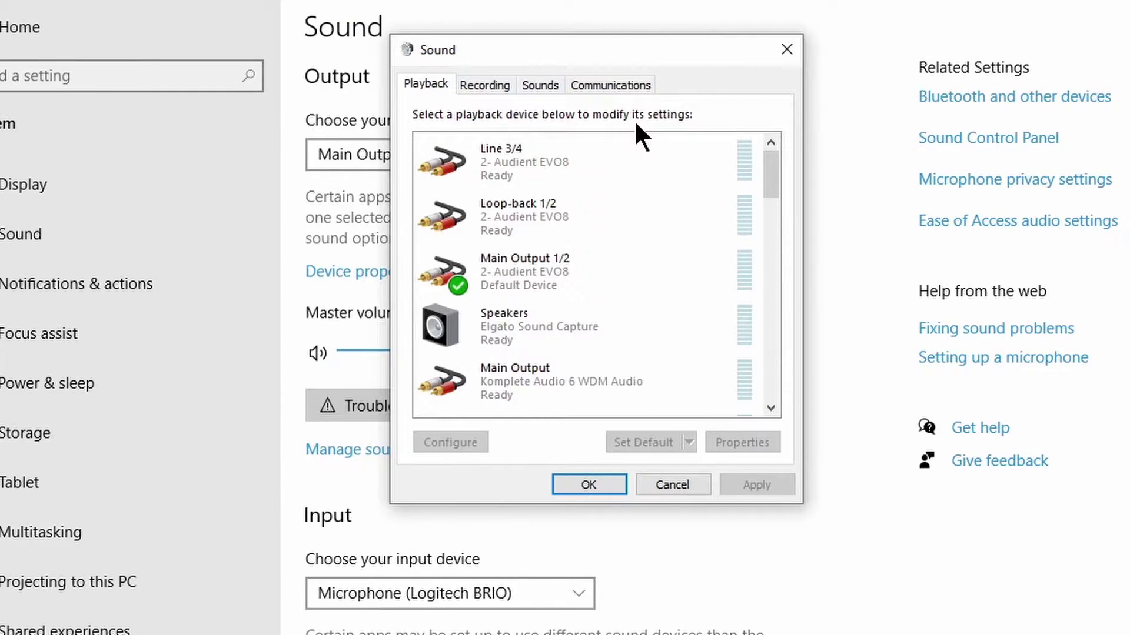
pyautogui.click(490, 81)
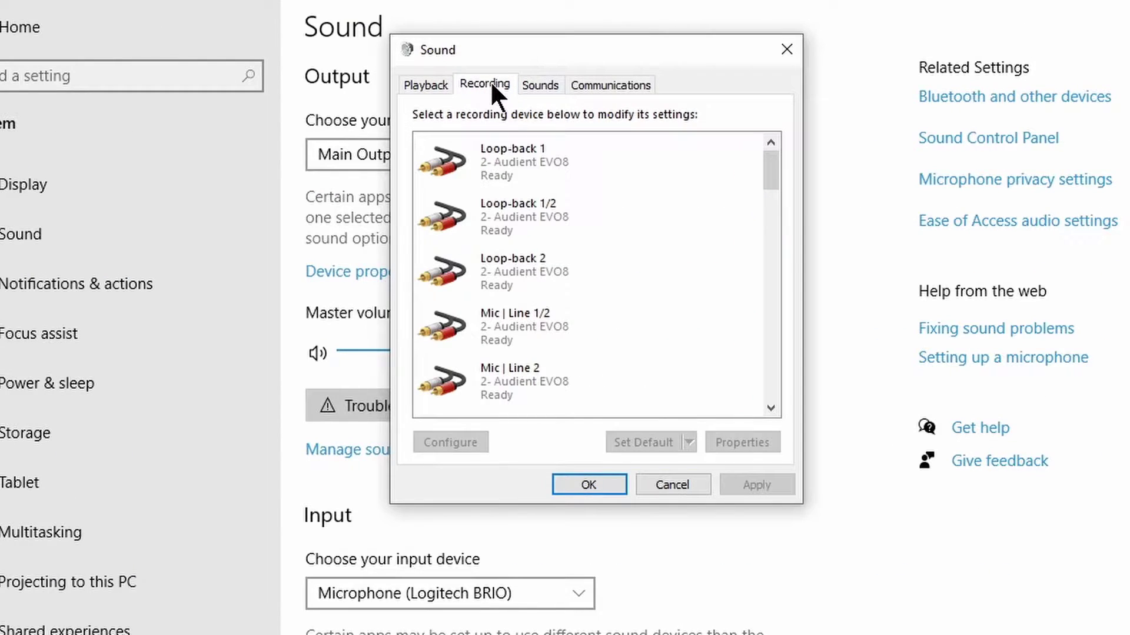
pyautogui.click(573, 218)
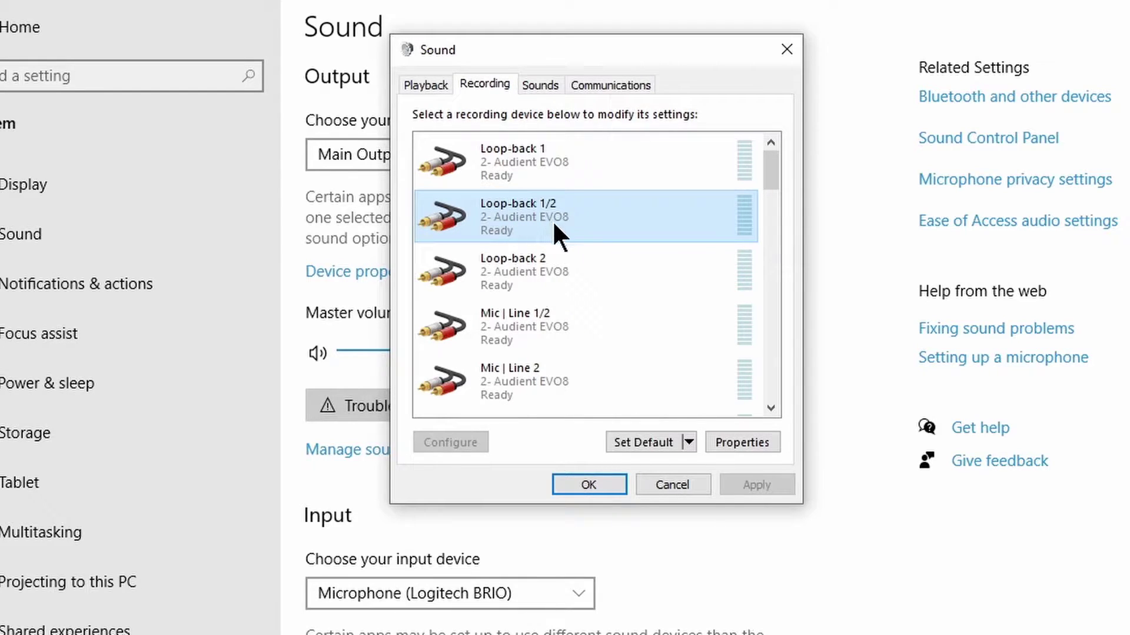
pyautogui.click(741, 443)
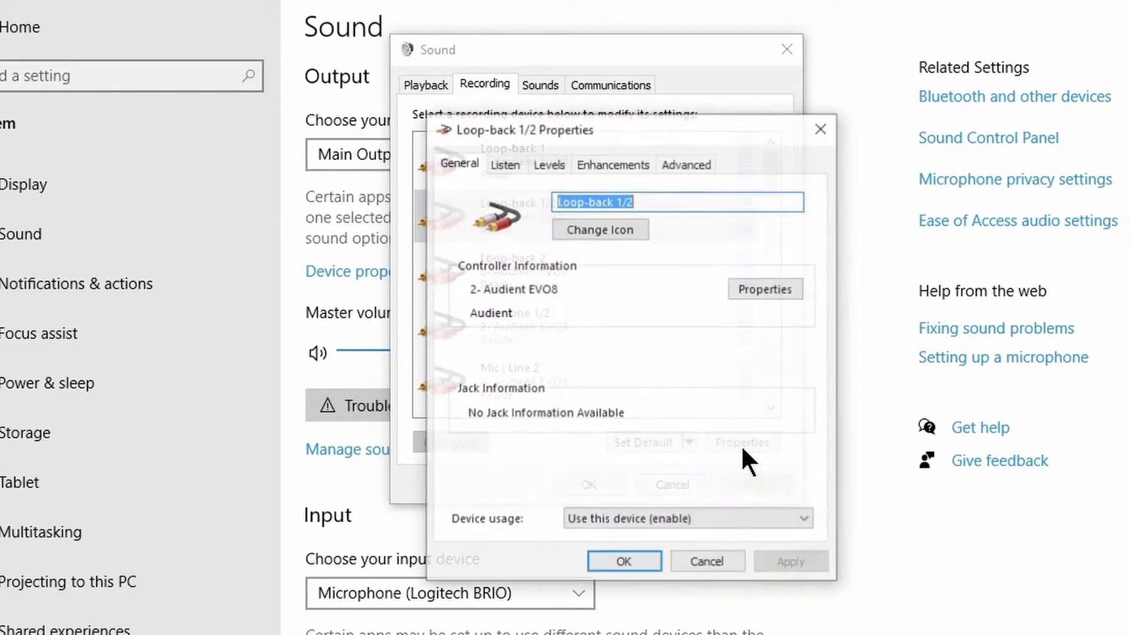
pyautogui.click(703, 166)
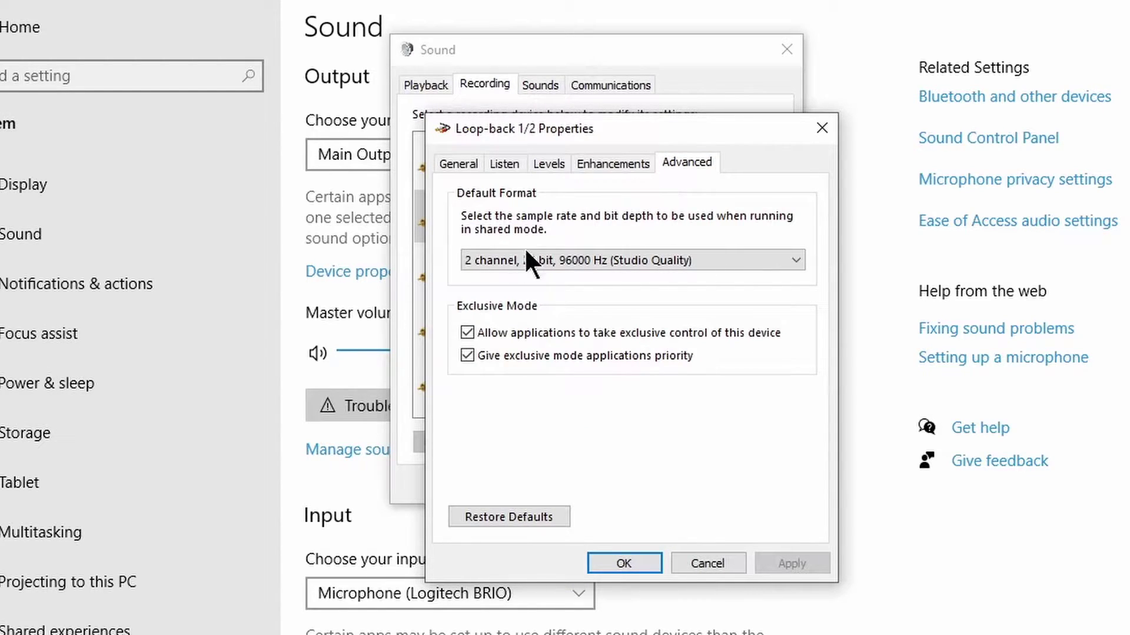
pyautogui.click(663, 258)
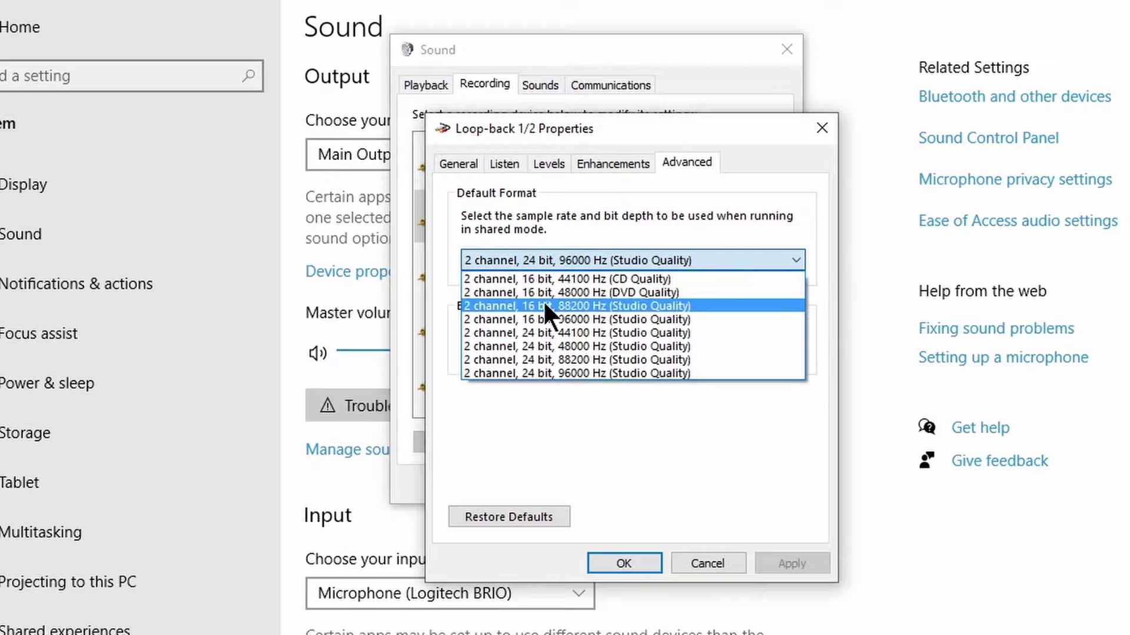
pyautogui.click(621, 346)
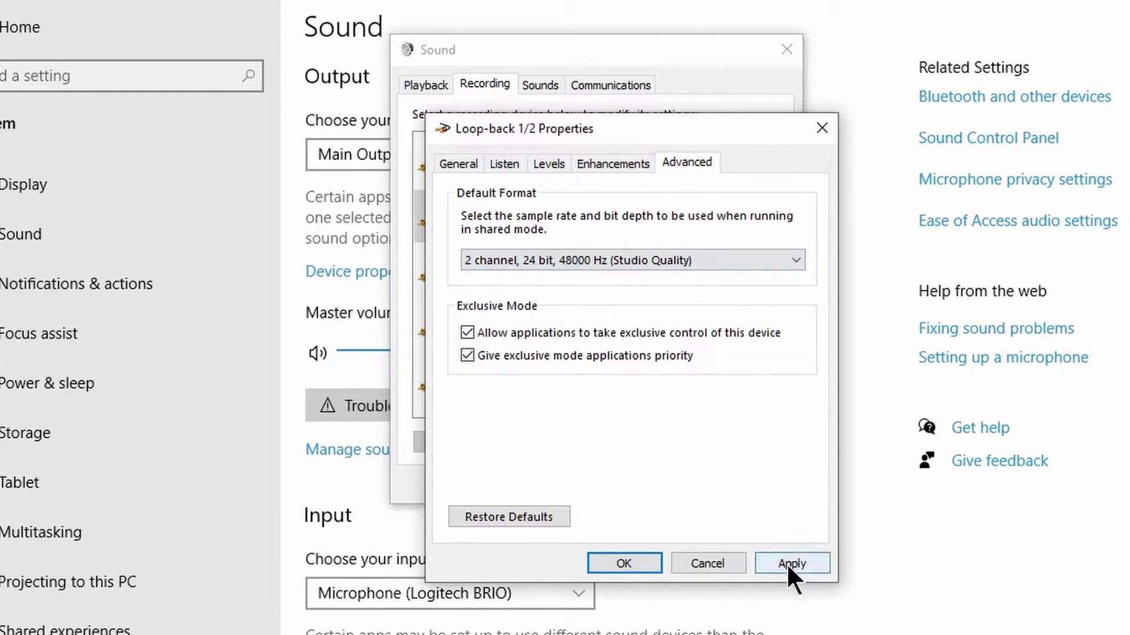
pyautogui.click(786, 563)
pyautogui.click(638, 562)
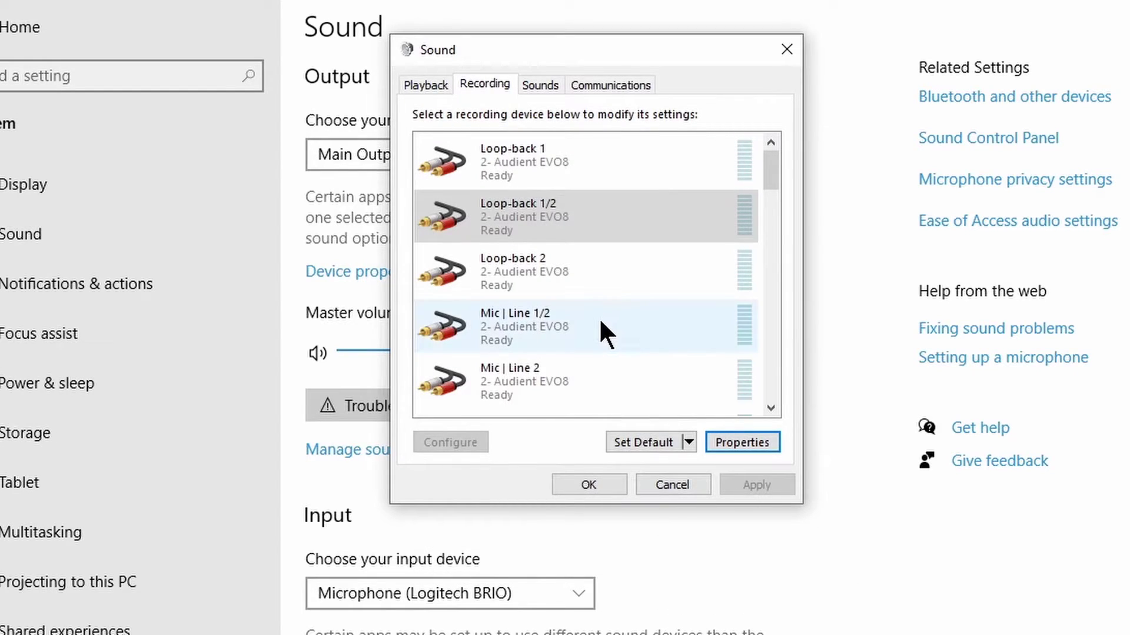
# Set the Mic | Line 2 recording format to 24 bit, 48000 Hz
pyautogui.scroll(-2, 592, 250)
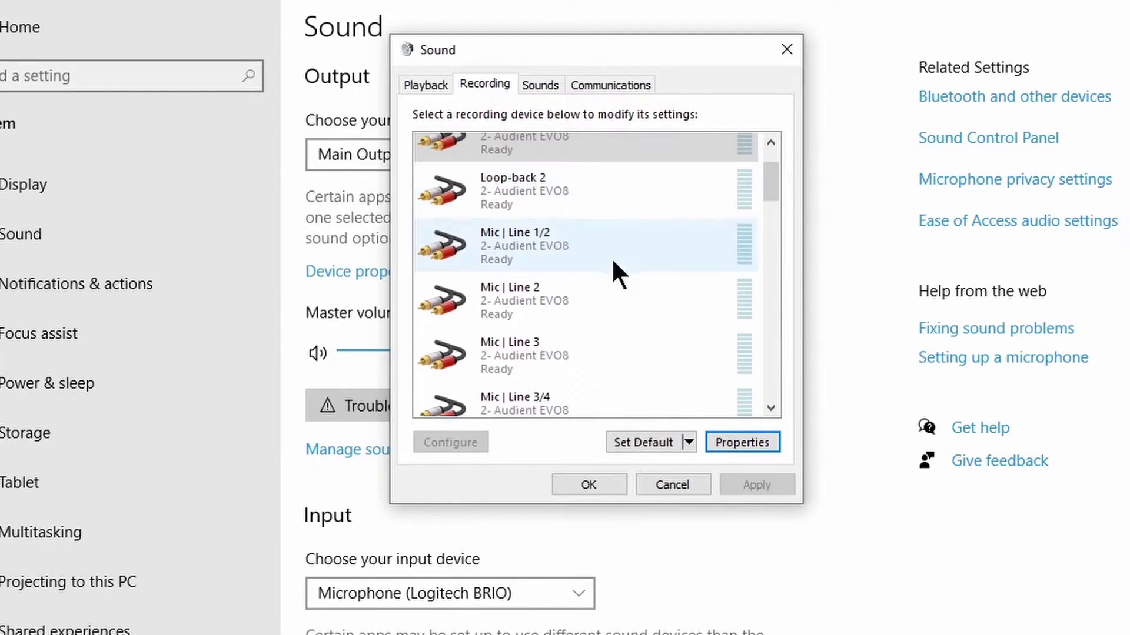
pyautogui.click(491, 303)
pyautogui.click(732, 444)
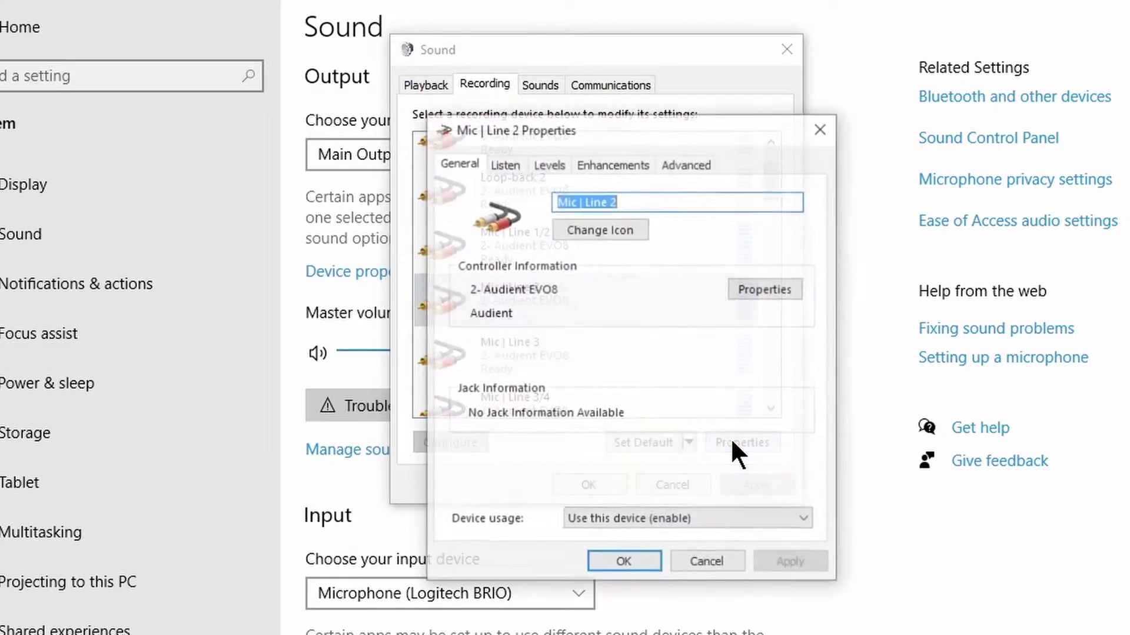
pyautogui.click(688, 163)
pyautogui.click(602, 258)
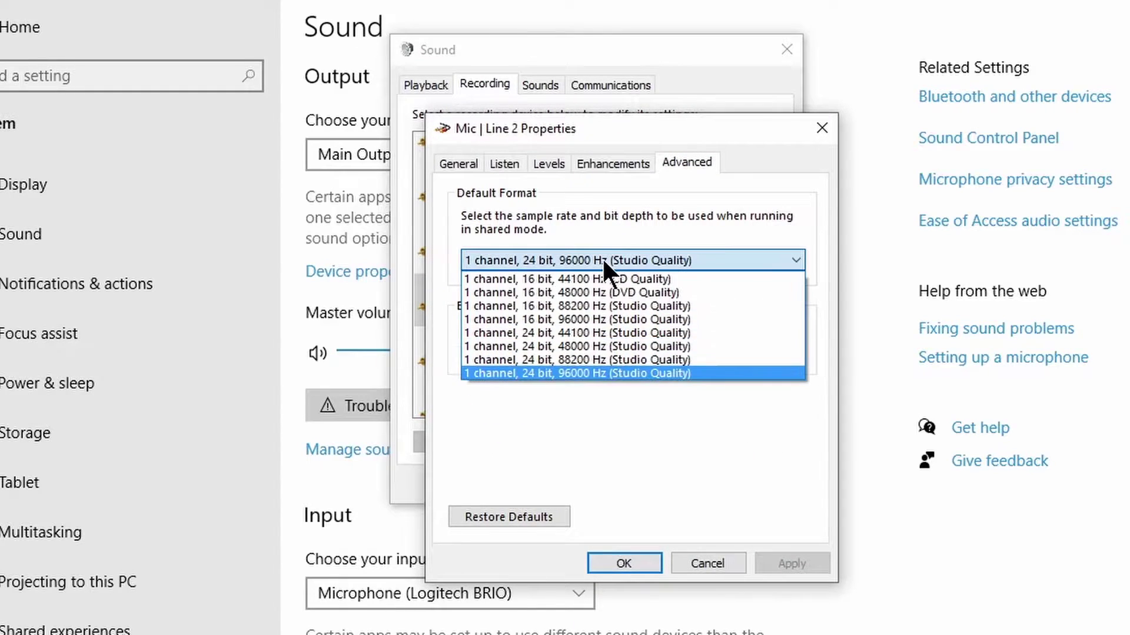
pyautogui.click(634, 345)
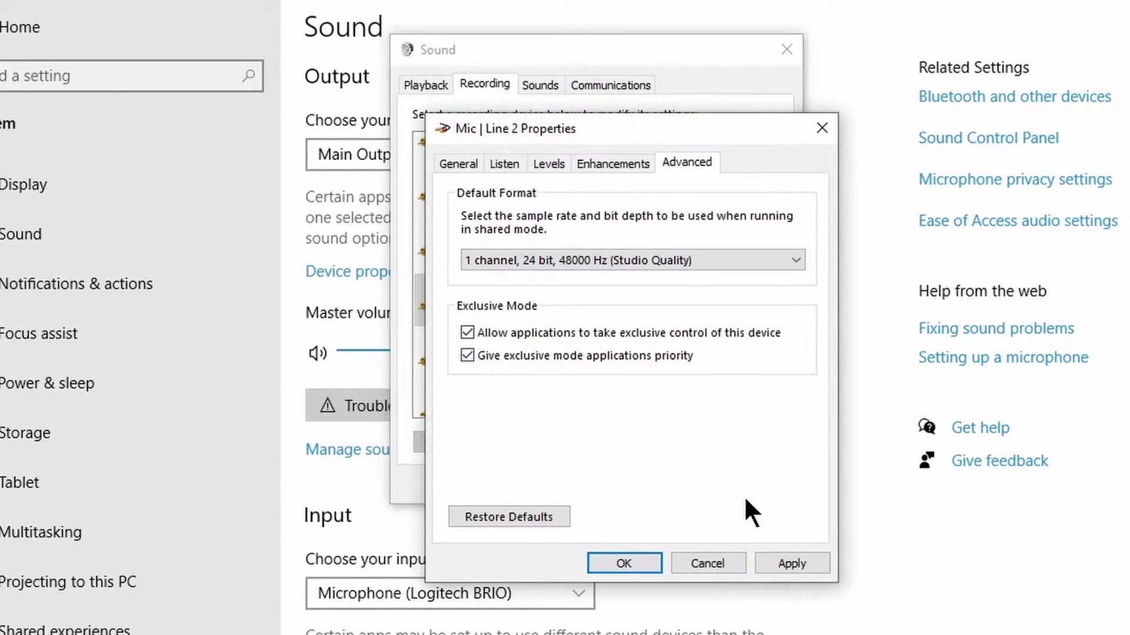
pyautogui.click(792, 562)
pyautogui.click(630, 559)
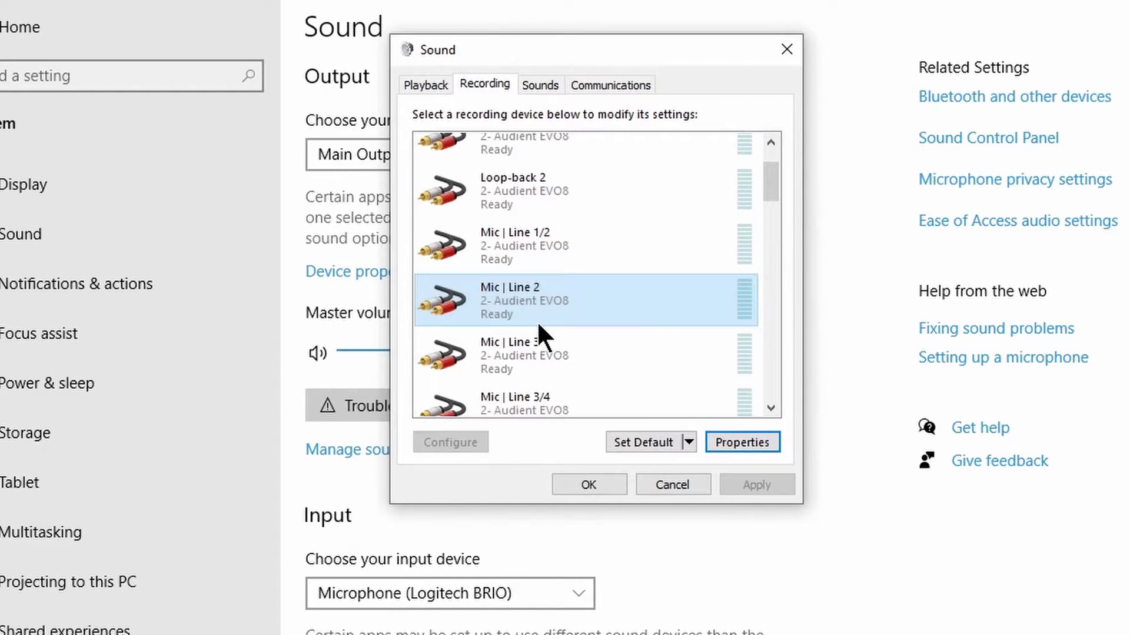
# Check the default format of the Mic | Line 3 recording device
pyautogui.rightClick(549, 355)
pyautogui.click(632, 500)
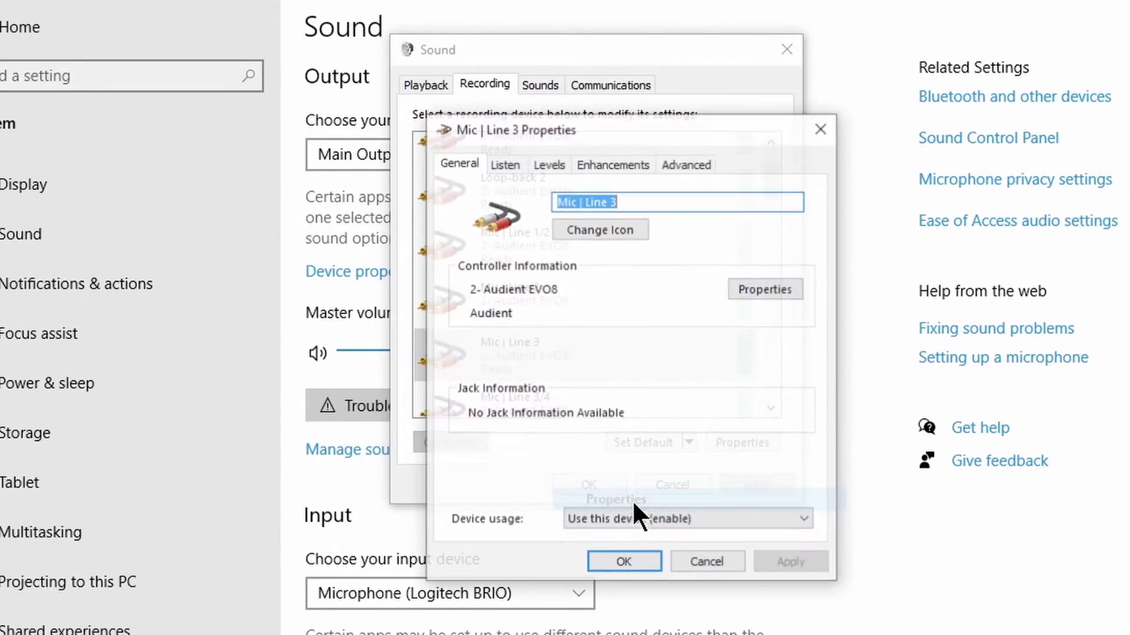
pyautogui.click(685, 165)
pyautogui.click(615, 564)
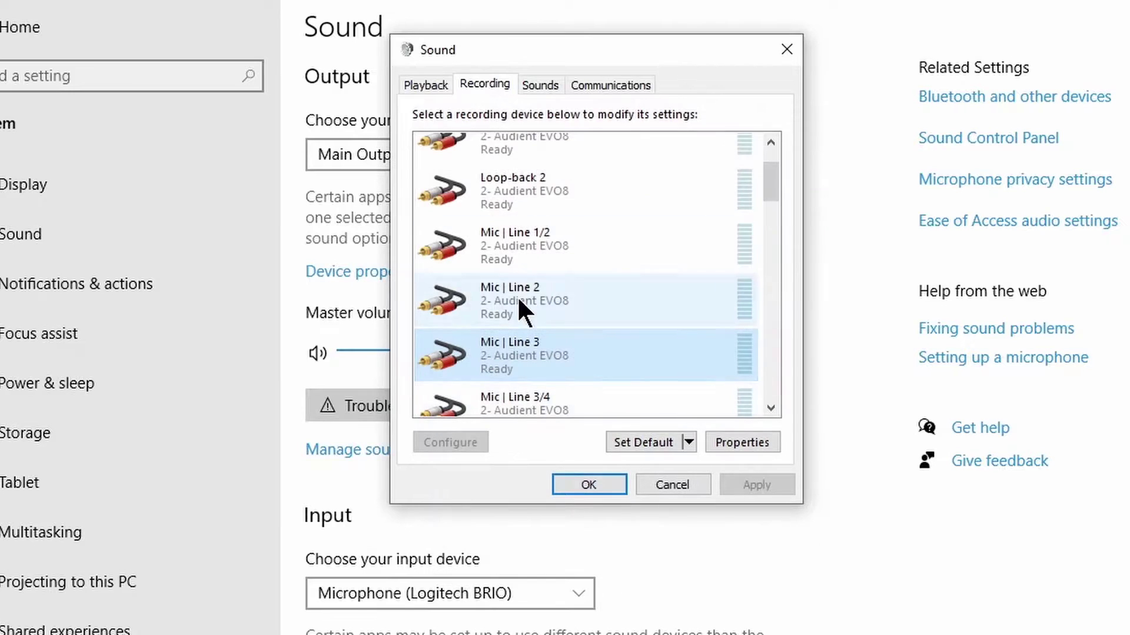
pyautogui.scroll(-3, 530, 300)
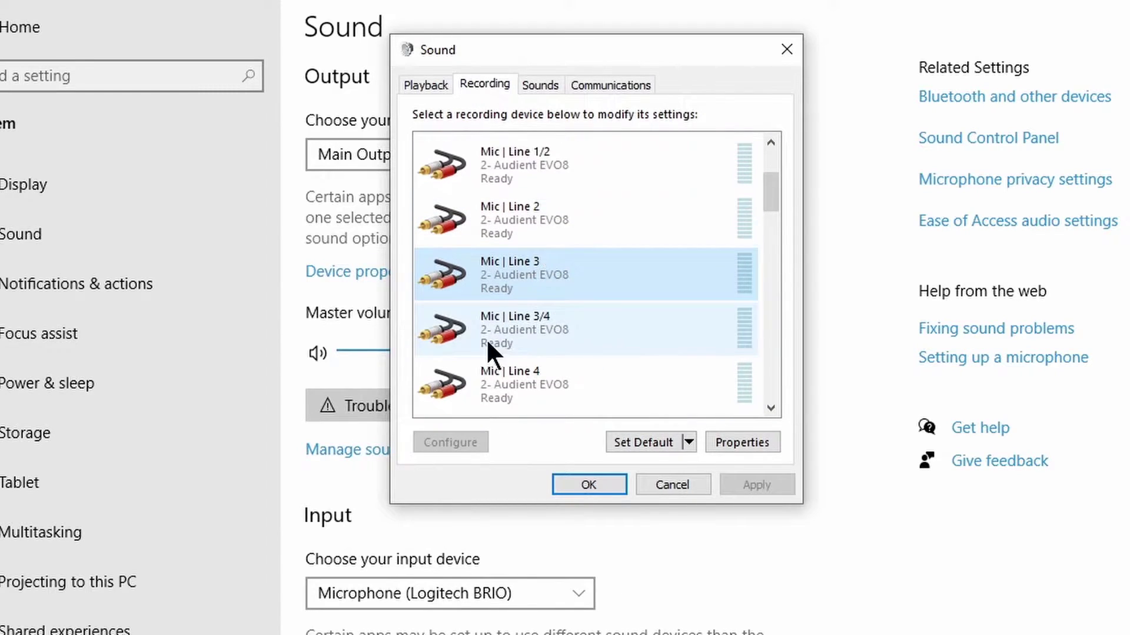
# Set the Line 3/4 playback device to 2 channel, 24 bit, 48000 Hz and close the sound dialogs
pyautogui.click(427, 84)
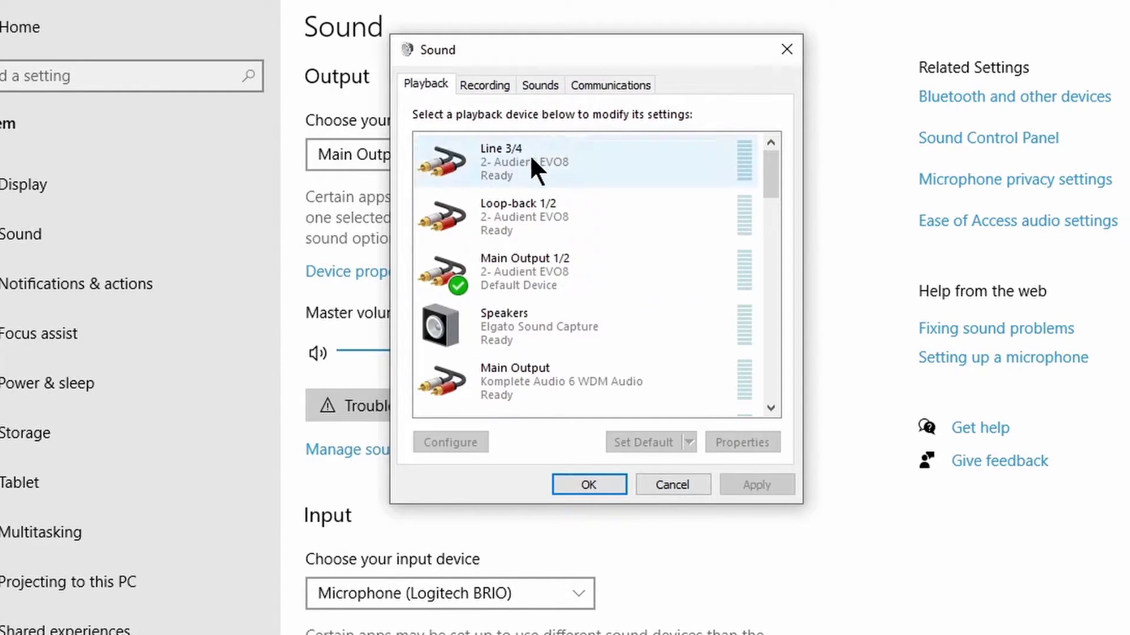
pyautogui.click(545, 154)
pyautogui.click(754, 449)
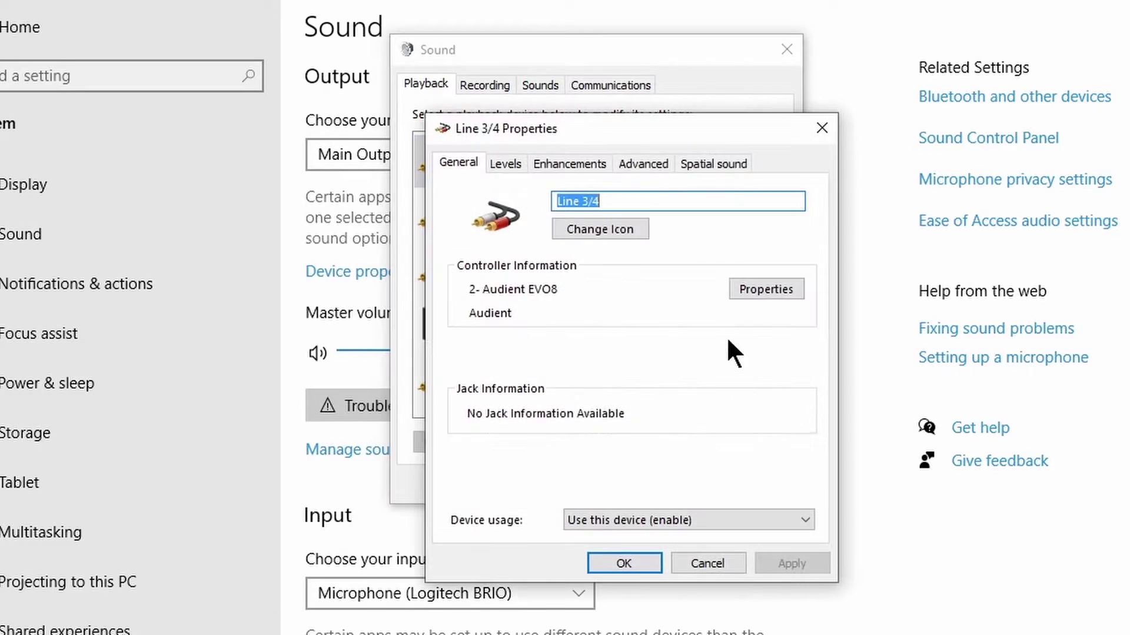
pyautogui.click(645, 160)
pyautogui.click(654, 260)
pyautogui.click(603, 333)
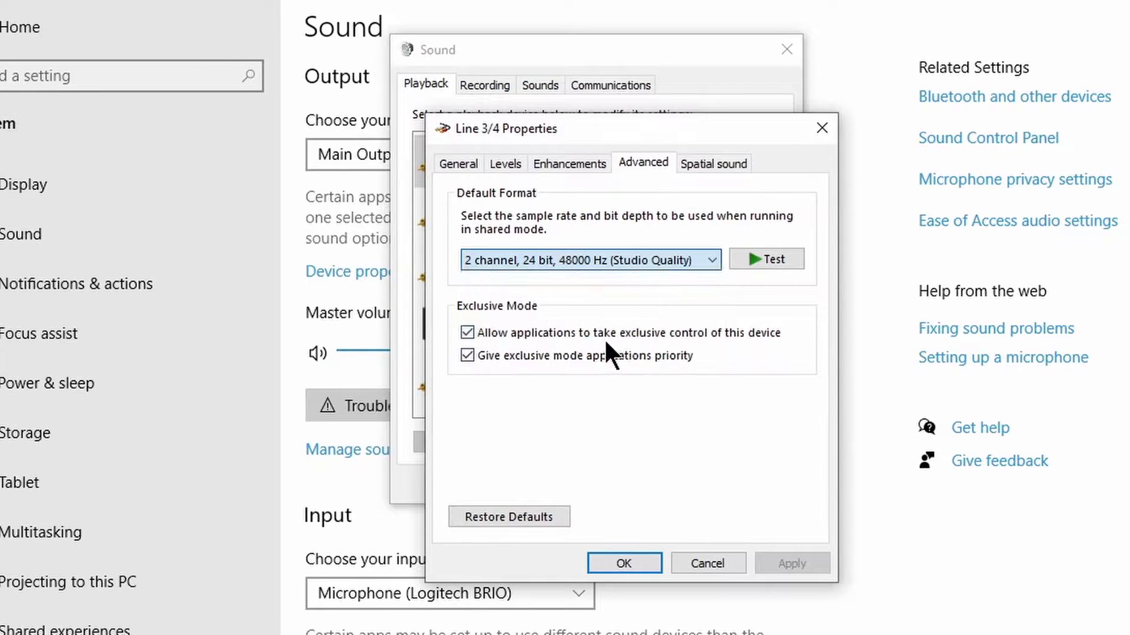
pyautogui.click(792, 563)
pyautogui.click(624, 563)
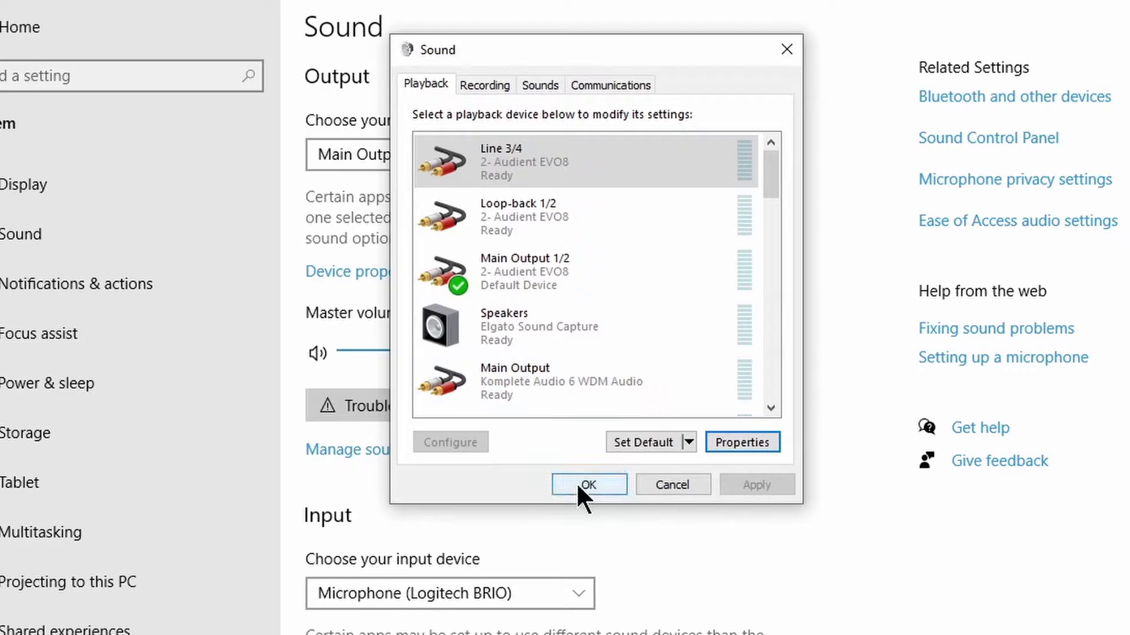
pyautogui.click(578, 483)
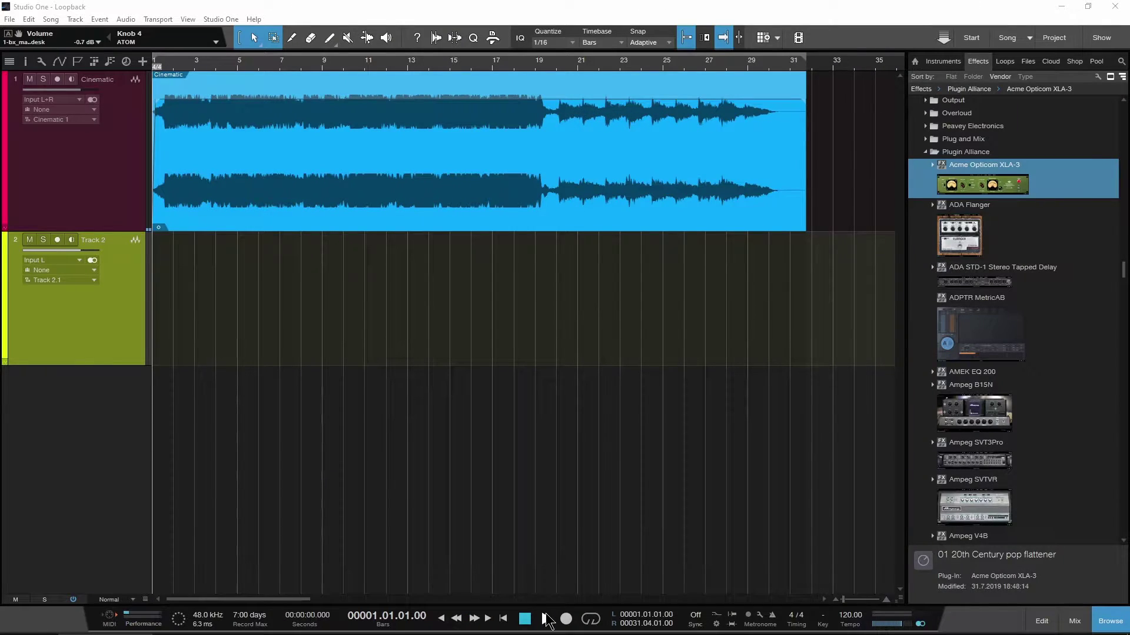
pyautogui.click(546, 619)
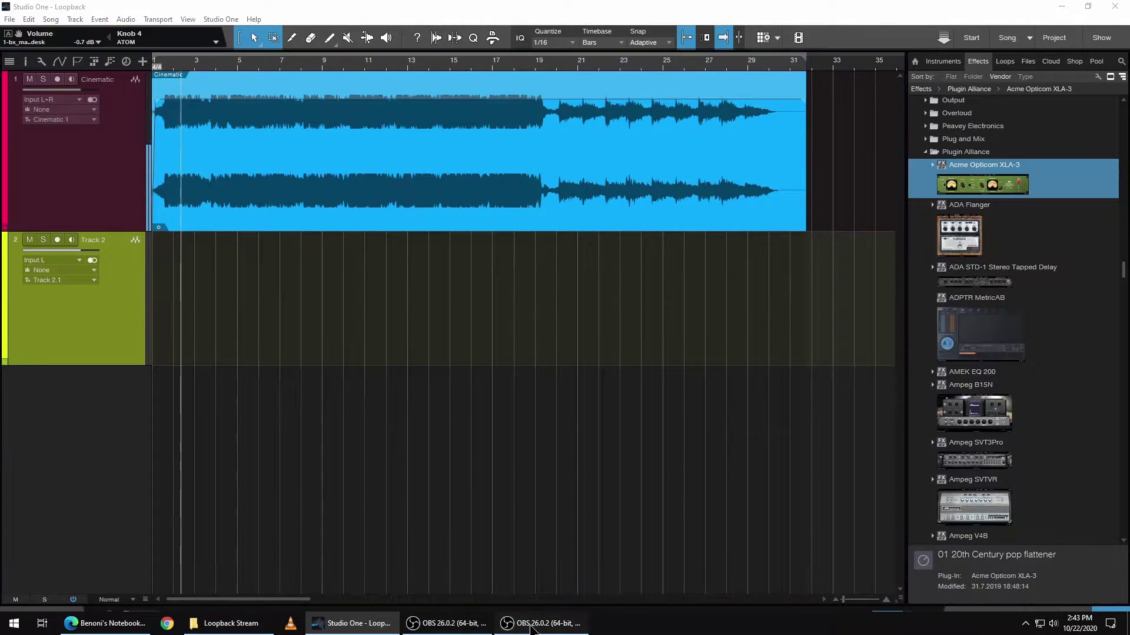
# Cut the Cinematic track's Focusrite EQ: HMF gain to -7.1 dB, LMF gain to -5.9 dB
pyautogui.click(530, 628)
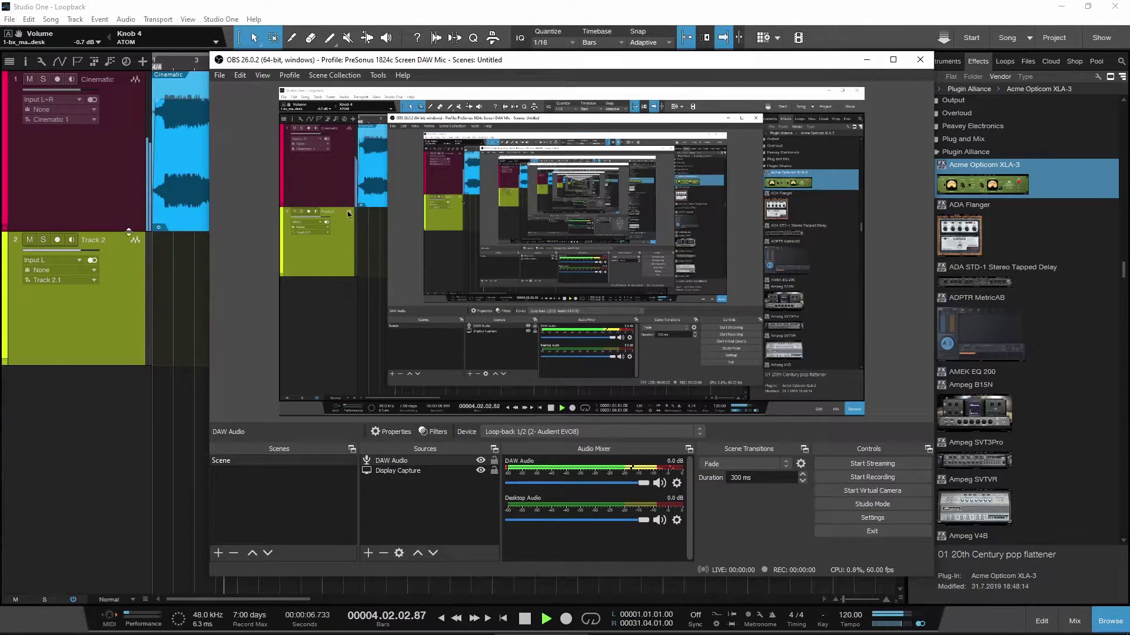
pyautogui.click(97, 177)
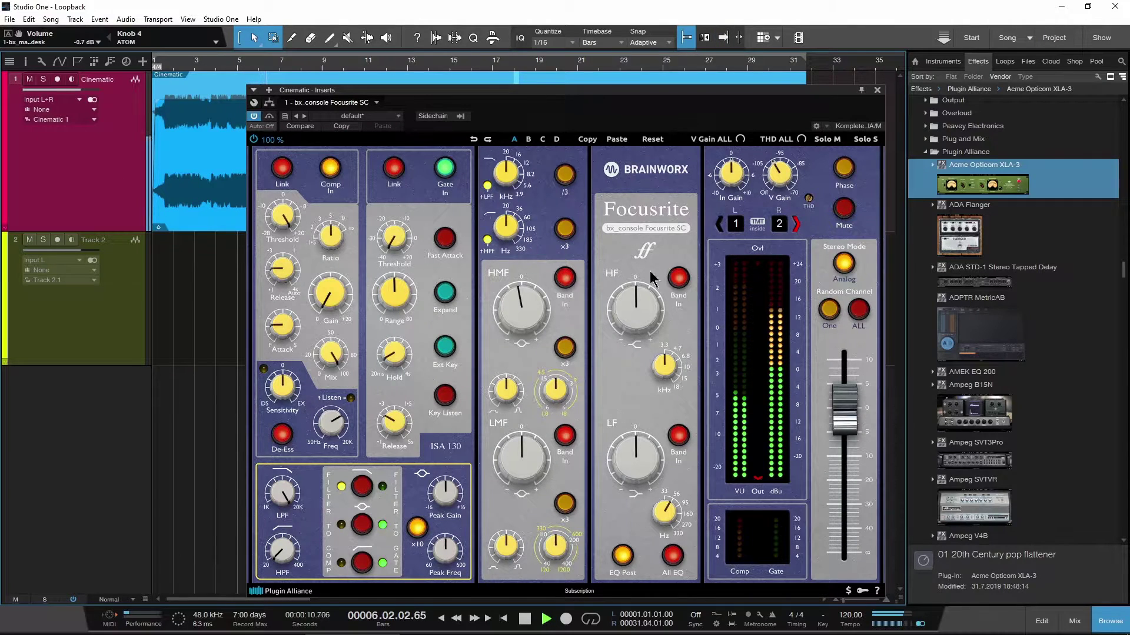
pyautogui.moveTo(637, 326)
pyautogui.mouseDown()
pyautogui.moveTo(637, 291)
pyautogui.moveTo(638, 323)
pyautogui.mouseUp()
pyautogui.moveTo(519, 297); pyautogui.dragTo(518, 324)
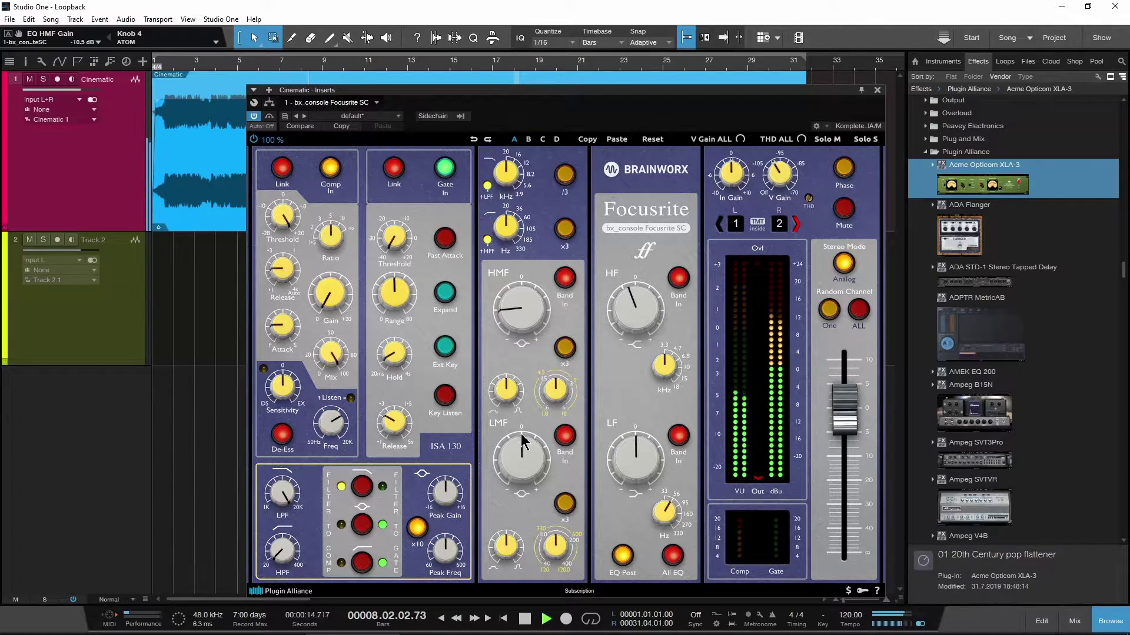
pyautogui.moveTo(518, 448); pyautogui.dragTo(522, 470)
pyautogui.moveTo(522, 314); pyautogui.dragTo(522, 315)
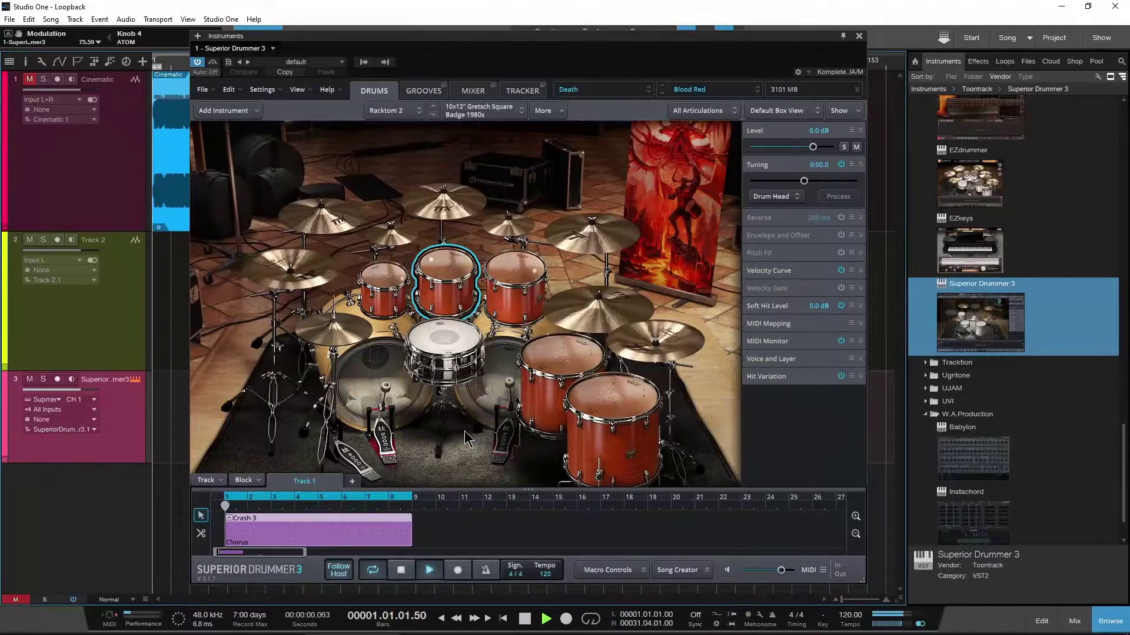
pyautogui.click(544, 624)
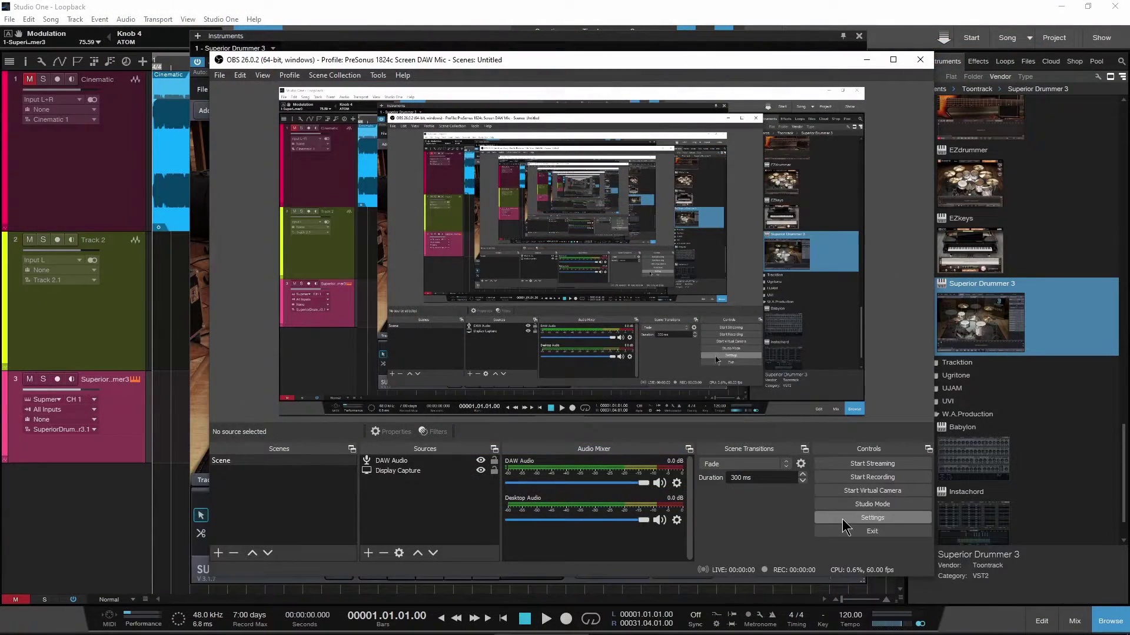
# Review OBS Audio settings, leaving Mic/Auxiliary Audio Disabled
pyautogui.click(1024, 507)
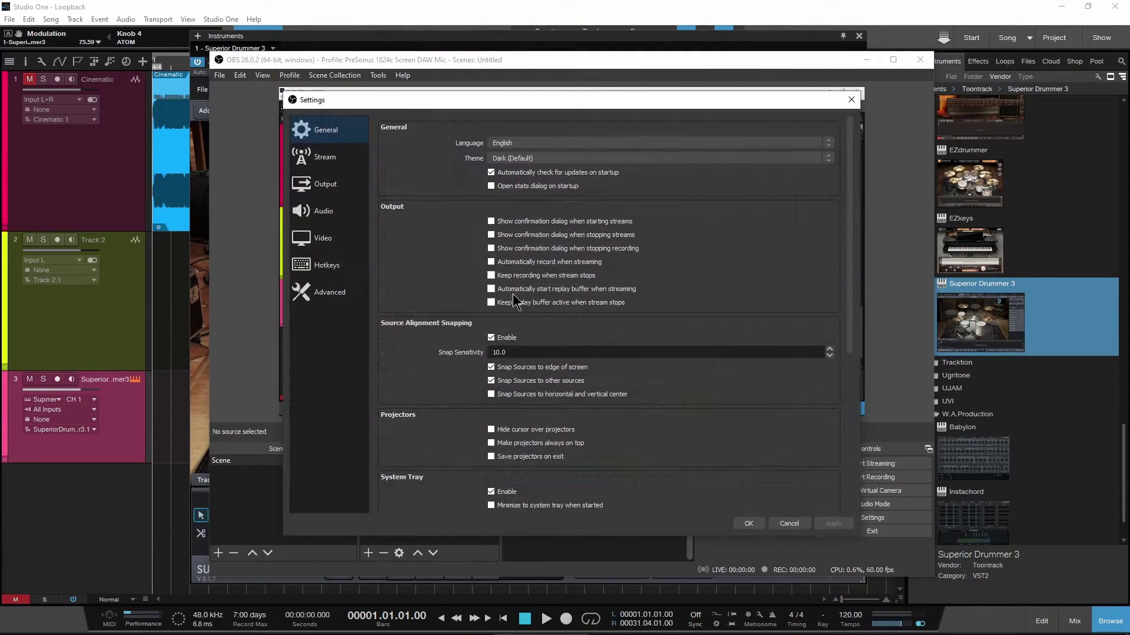
pyautogui.click(312, 210)
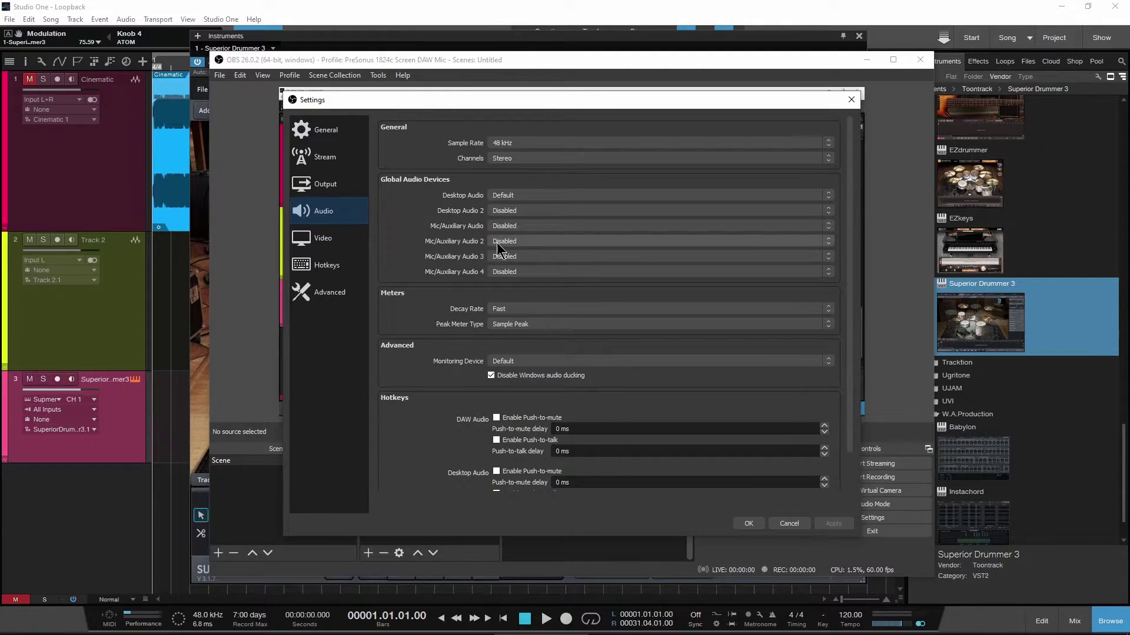
pyautogui.click(550, 228)
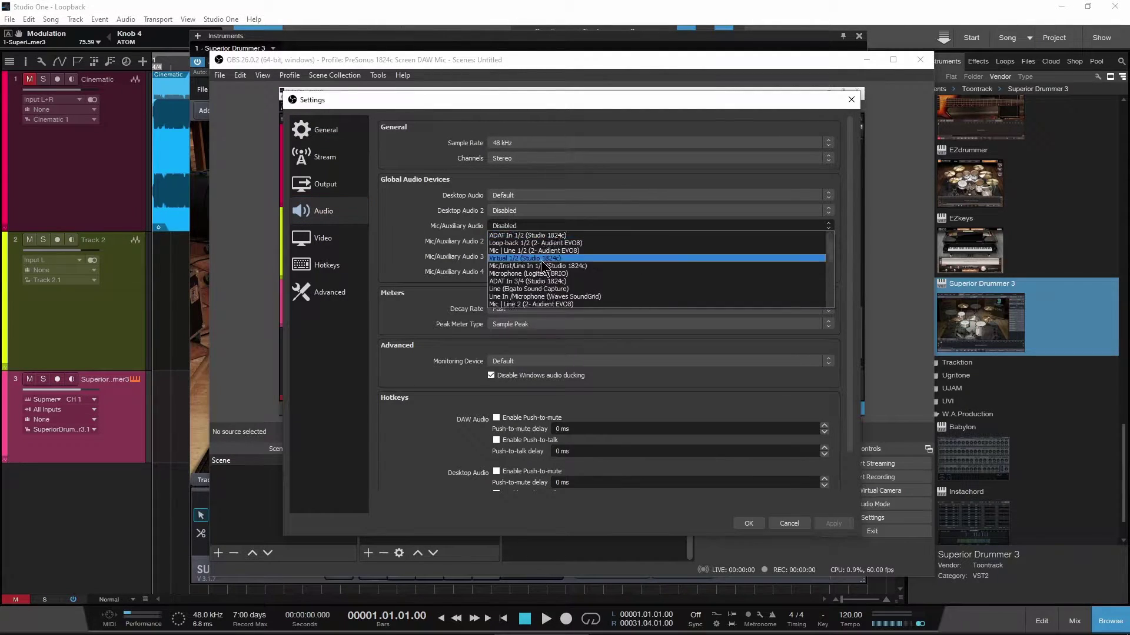
pyautogui.scroll(-3, 559, 265)
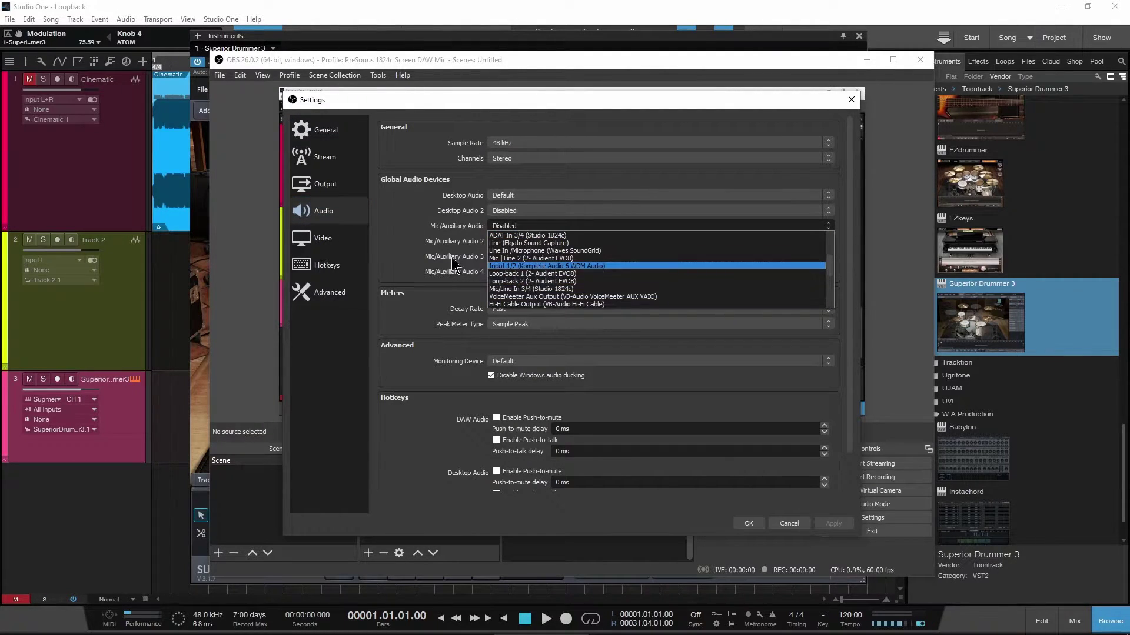
pyautogui.click(395, 254)
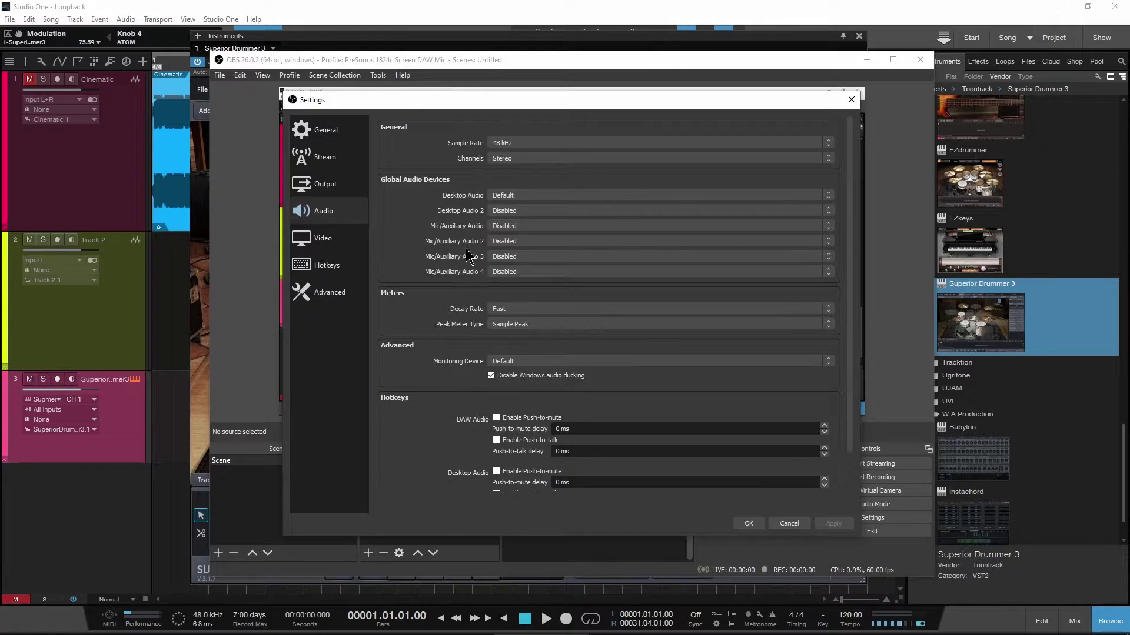
pyautogui.click(747, 523)
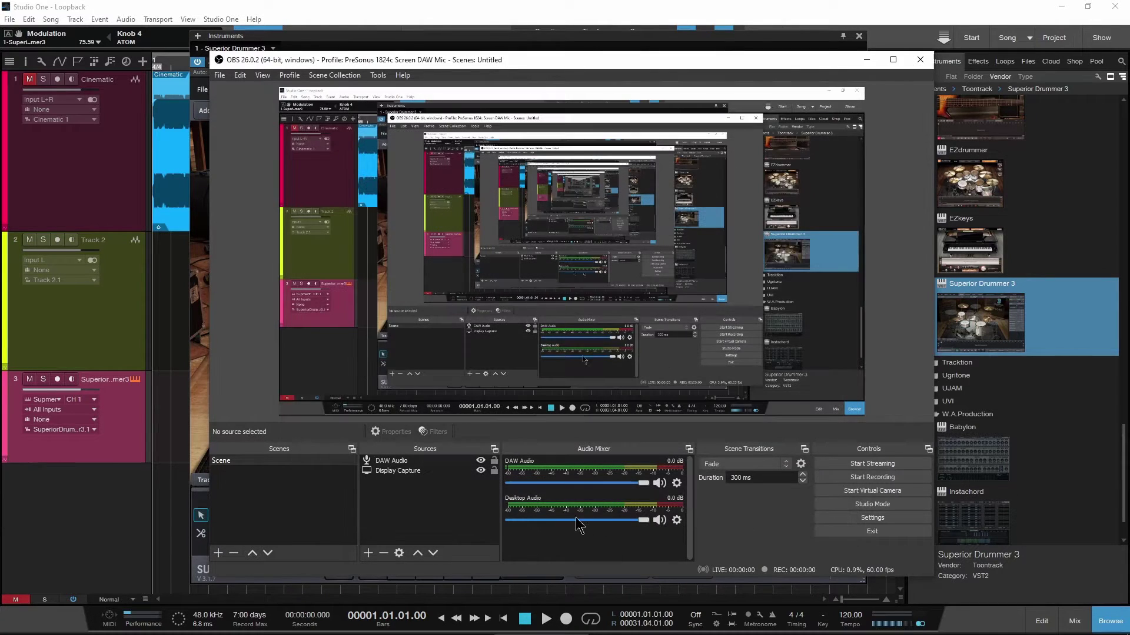
# Add an Audio Input Capture named Microphone using Mic | Line 2 (2- Audient EVO8)
pyautogui.click(368, 554)
pyautogui.click(433, 366)
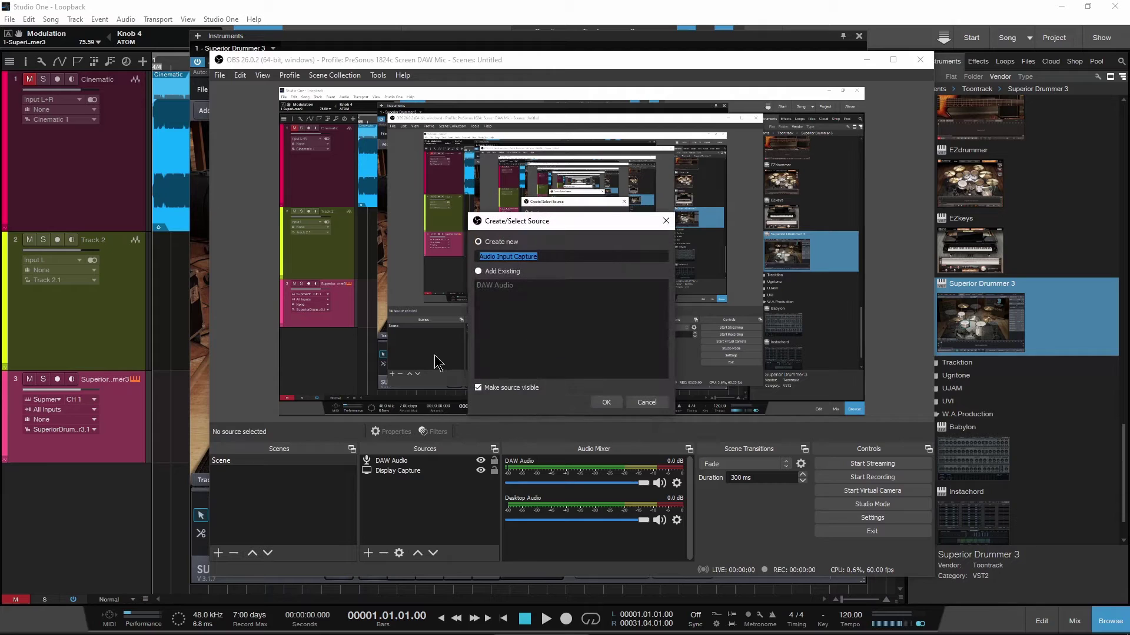
pyautogui.write('Microphone')
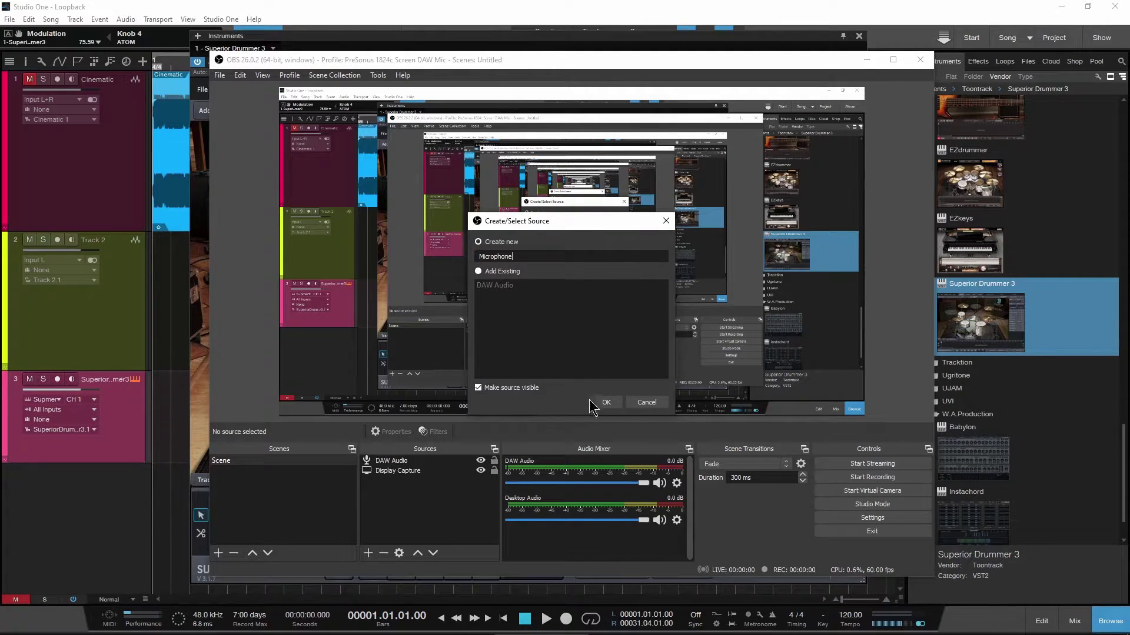
pyautogui.click(606, 402)
pyautogui.click(580, 170)
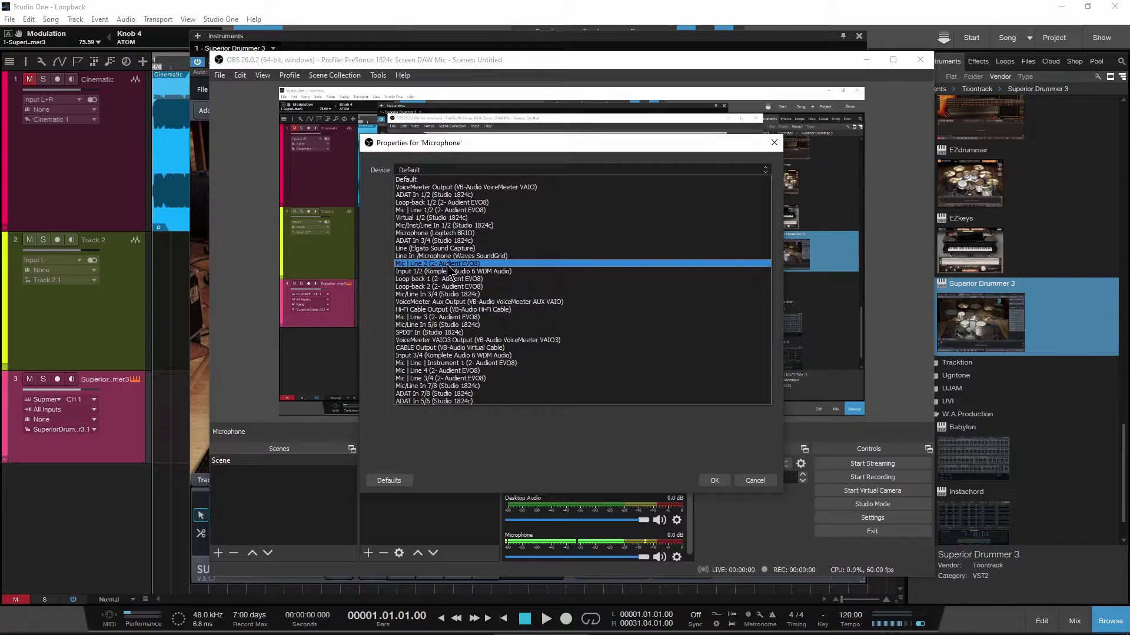
pyautogui.click(449, 264)
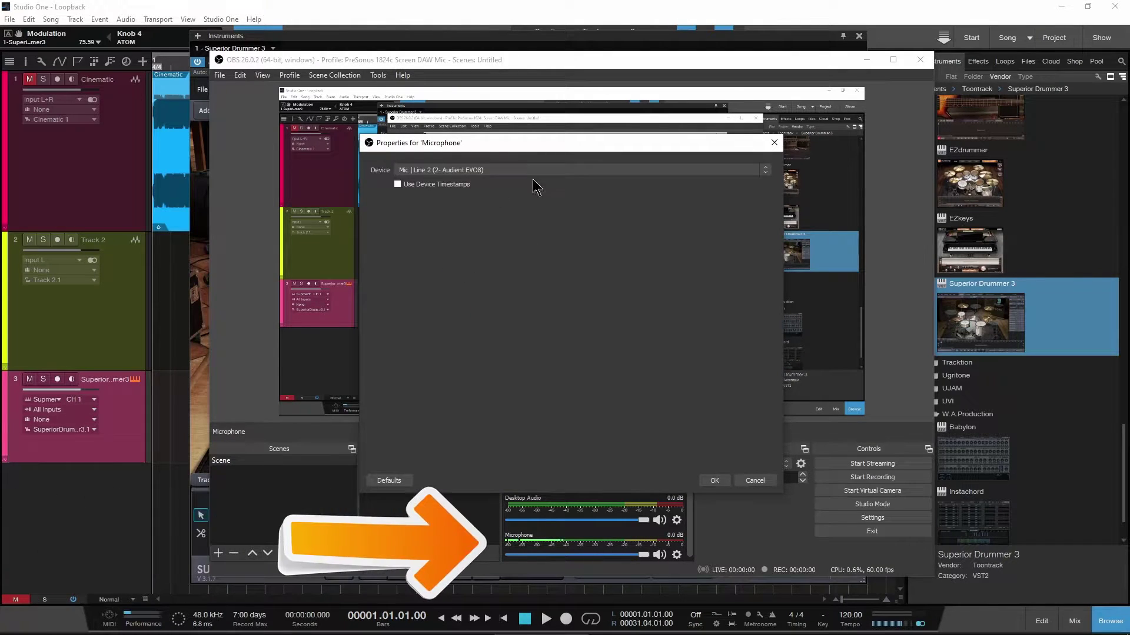
pyautogui.click(714, 481)
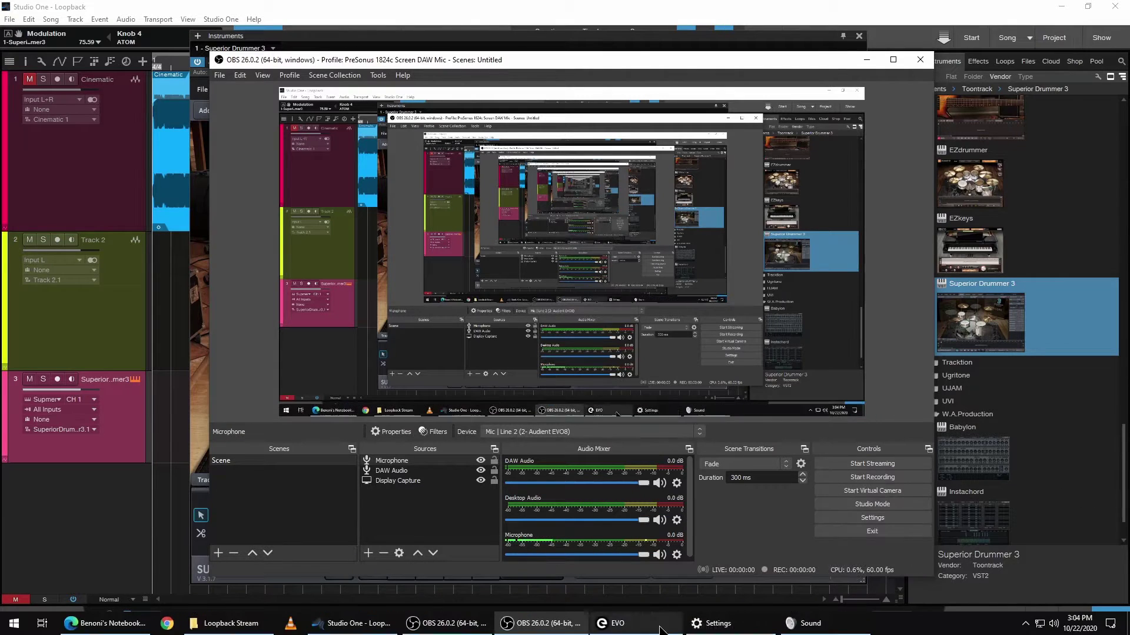
# Pick a new Default Format for the Mic | Line 2 recording device in its Advanced properties
pyautogui.click(811, 624)
pyautogui.doubleClick(567, 225)
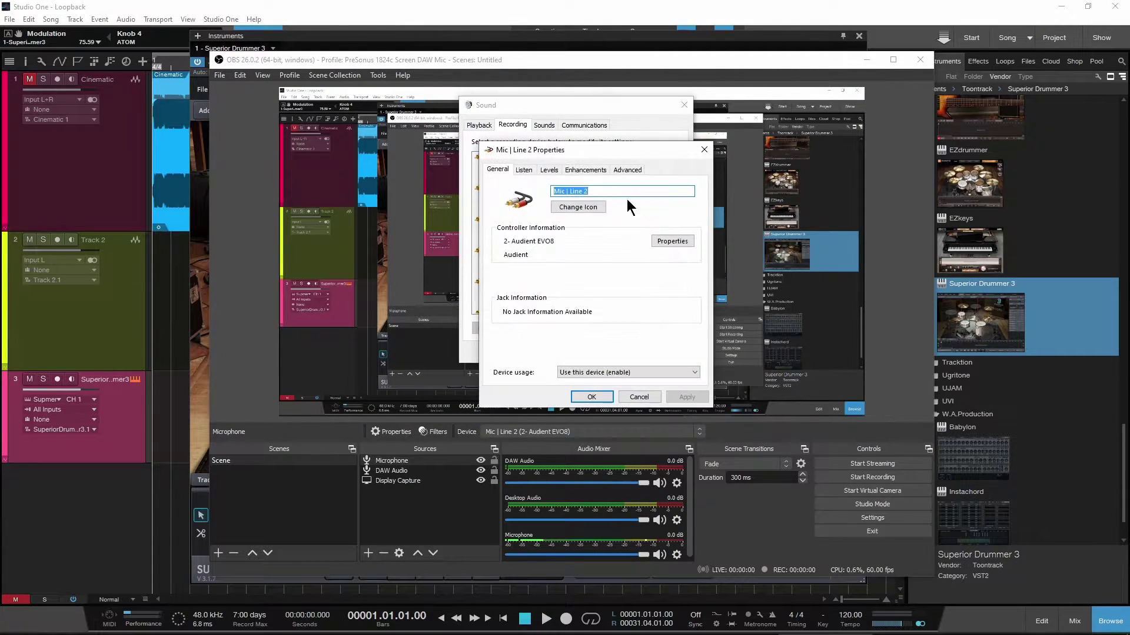
pyautogui.click(627, 169)
pyautogui.click(587, 225)
pyautogui.click(606, 265)
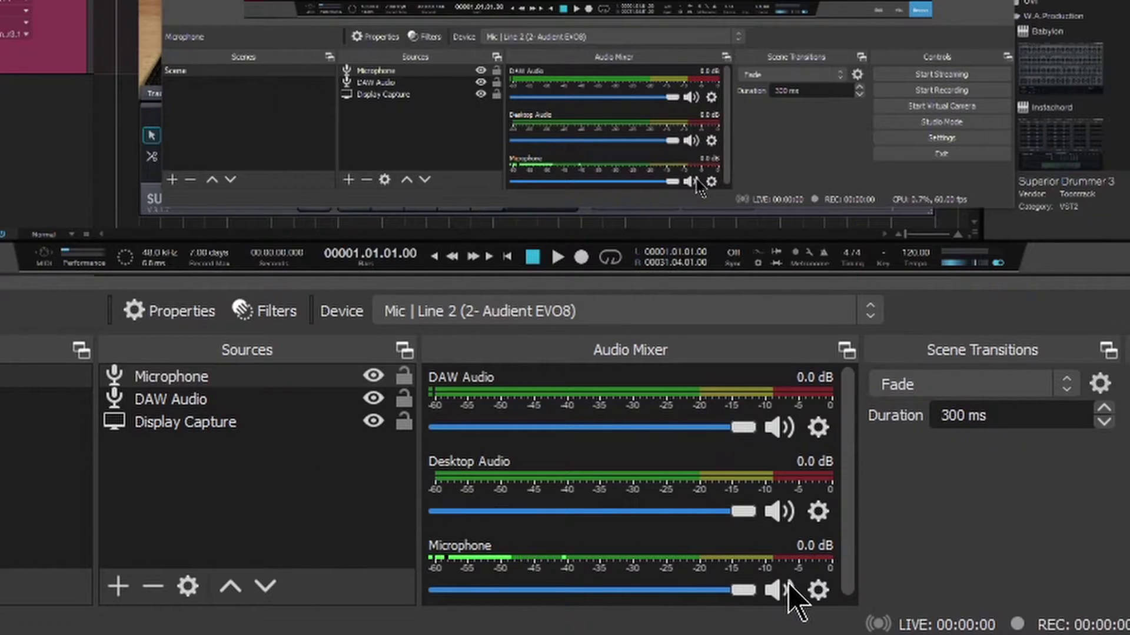
# Review Advanced Audio Properties tracks (DAW Audio 1, Desktop Audio 2, Microphone 3), then open Settings
pyautogui.click(818, 590)
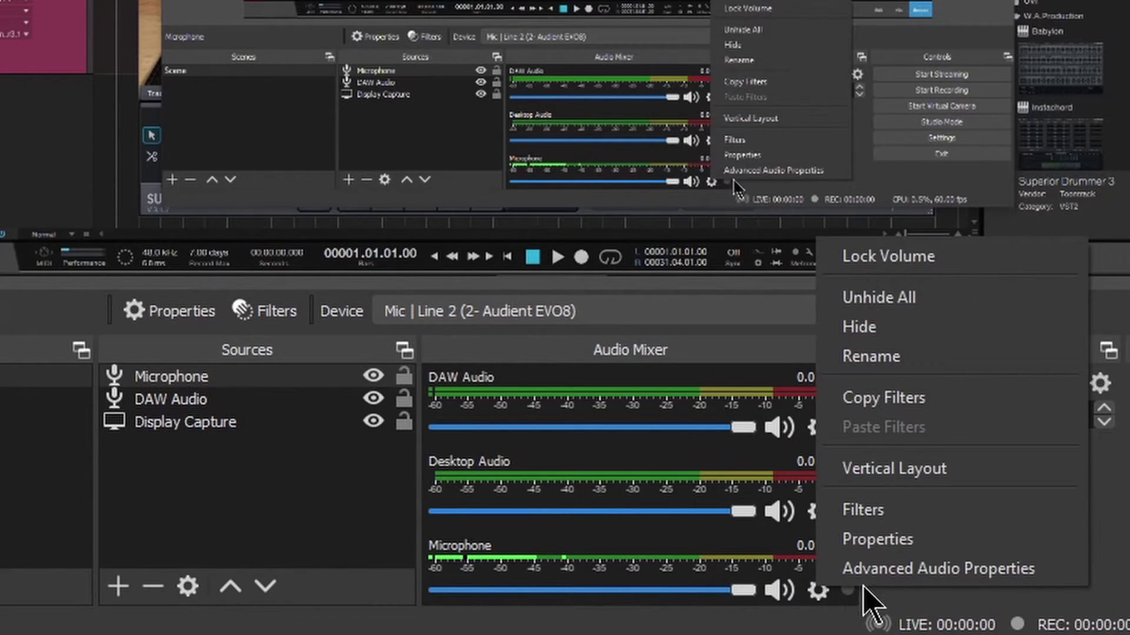
pyautogui.click(990, 568)
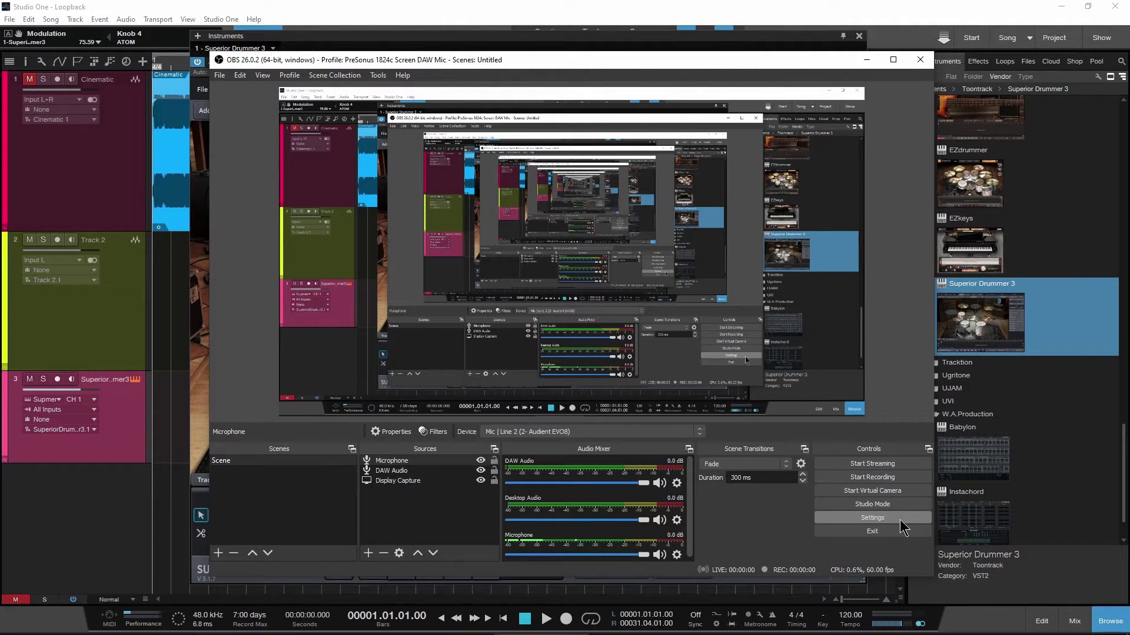
pyautogui.click(900, 521)
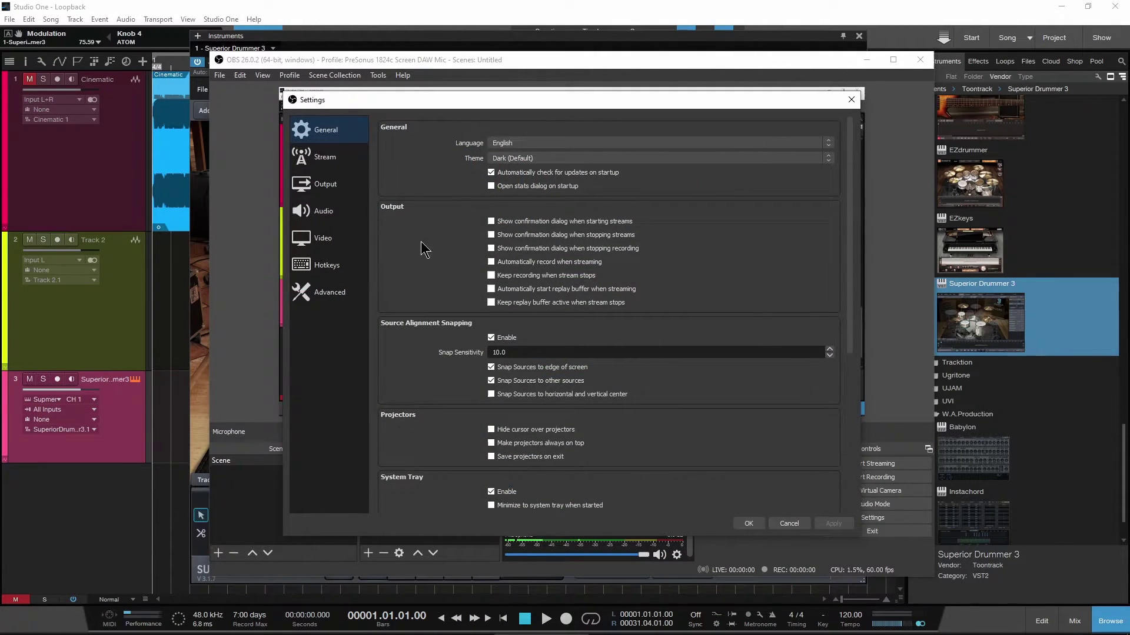
# Keep Advanced output mode and mp4 recording format, leaving audio track 4 unticked
pyautogui.click(321, 188)
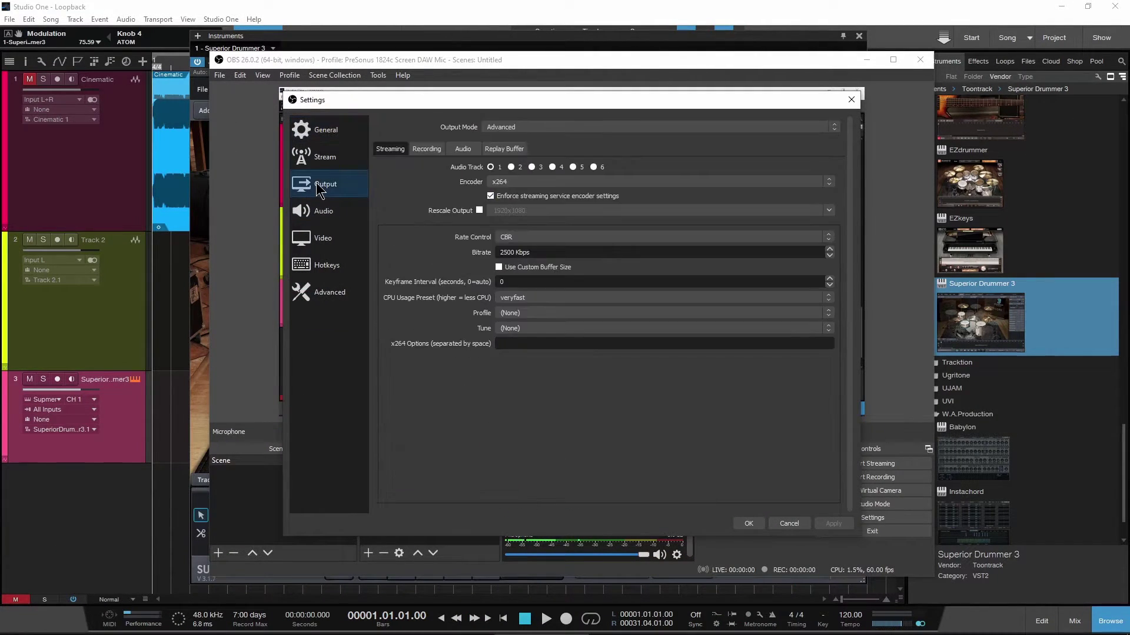
pyautogui.click(568, 128)
pyautogui.click(556, 146)
pyautogui.click(432, 151)
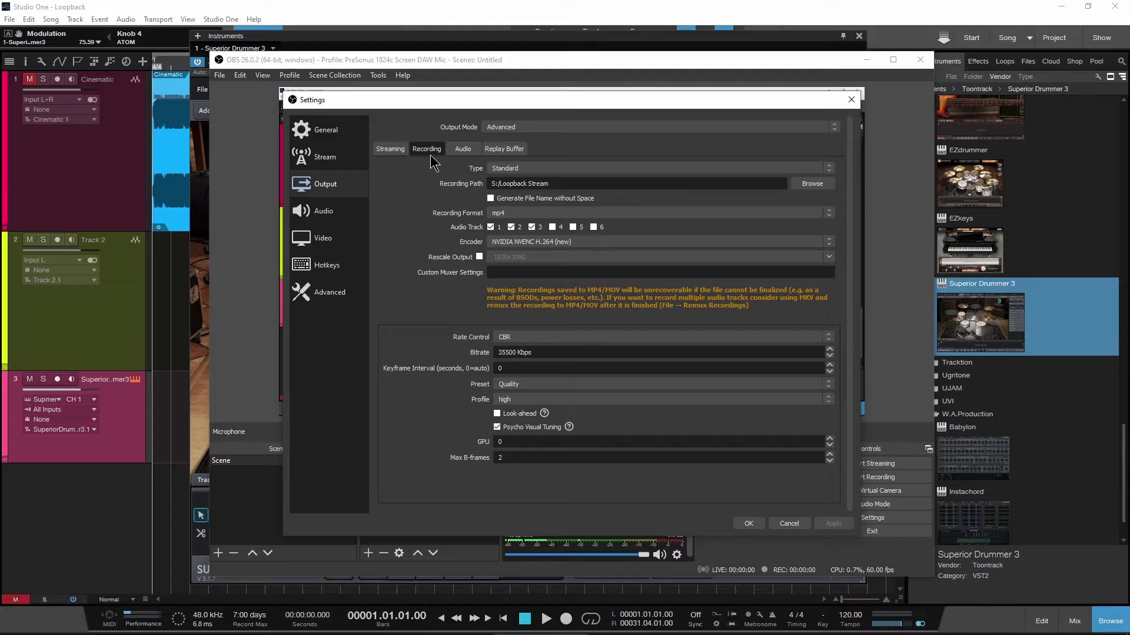
pyautogui.click(514, 213)
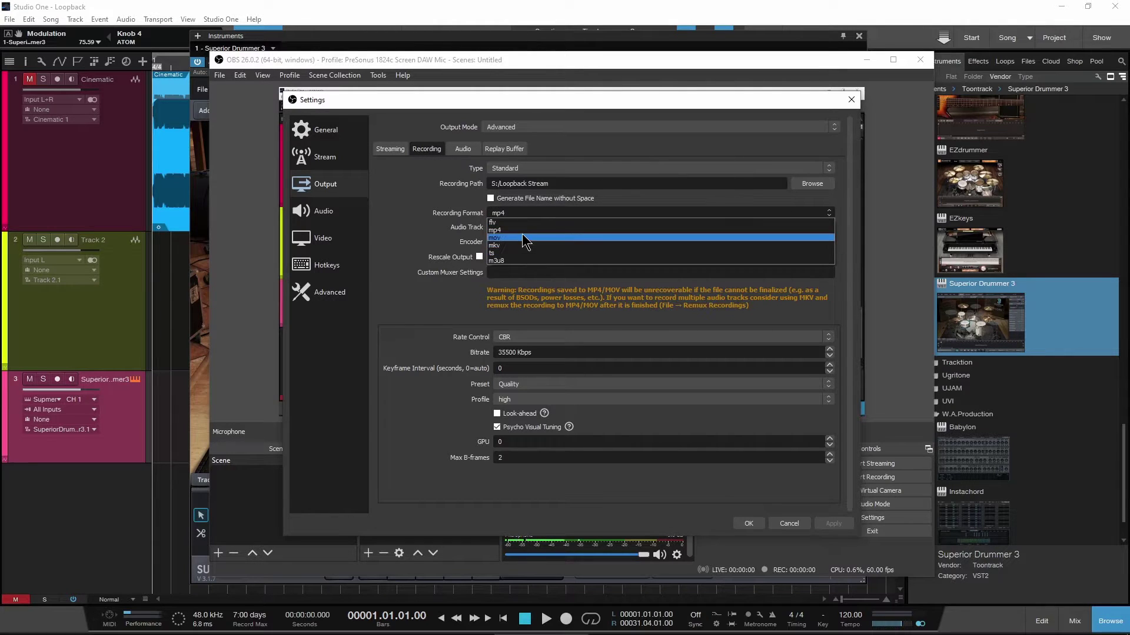
pyautogui.click(522, 231)
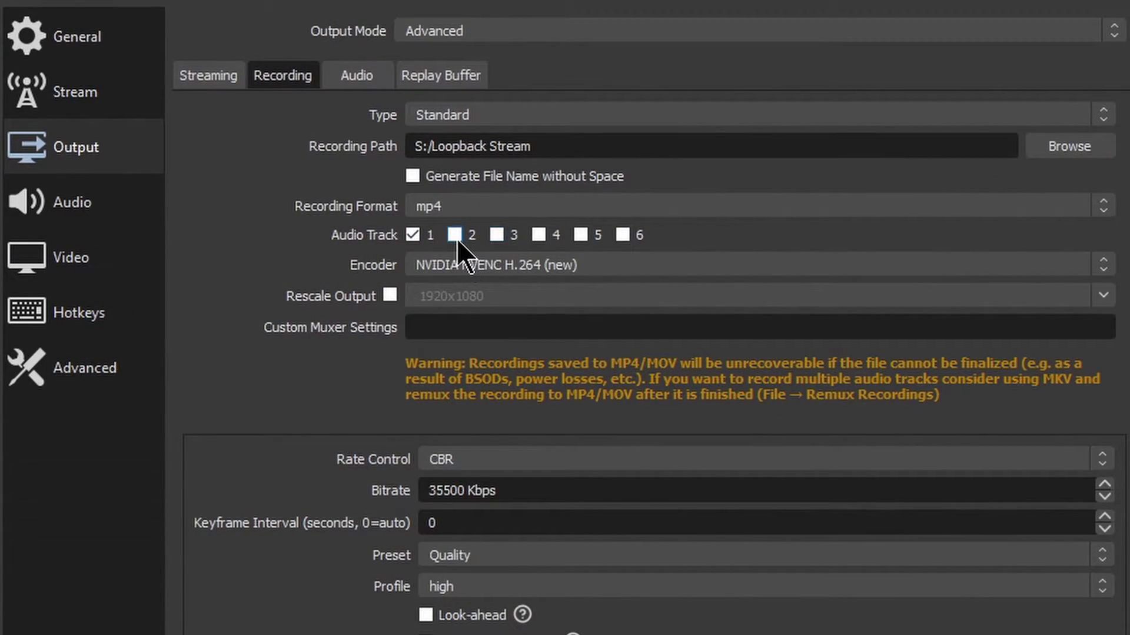
pyautogui.click(539, 234)
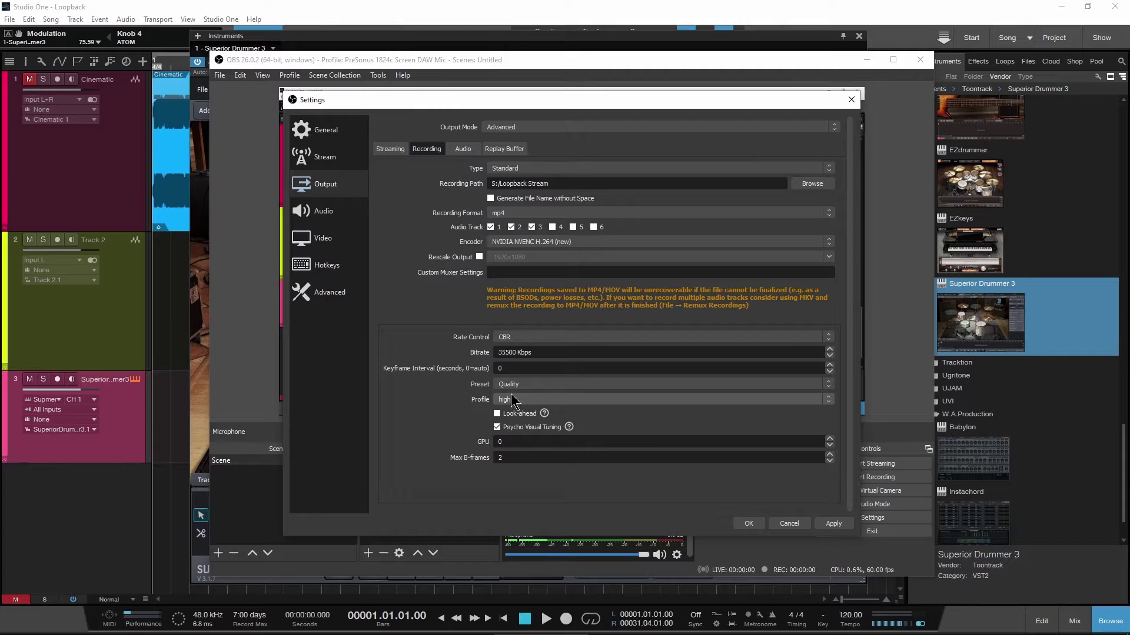
# Keep the video frame rate at 60 FPS and apply the video settings
pyautogui.click(328, 250)
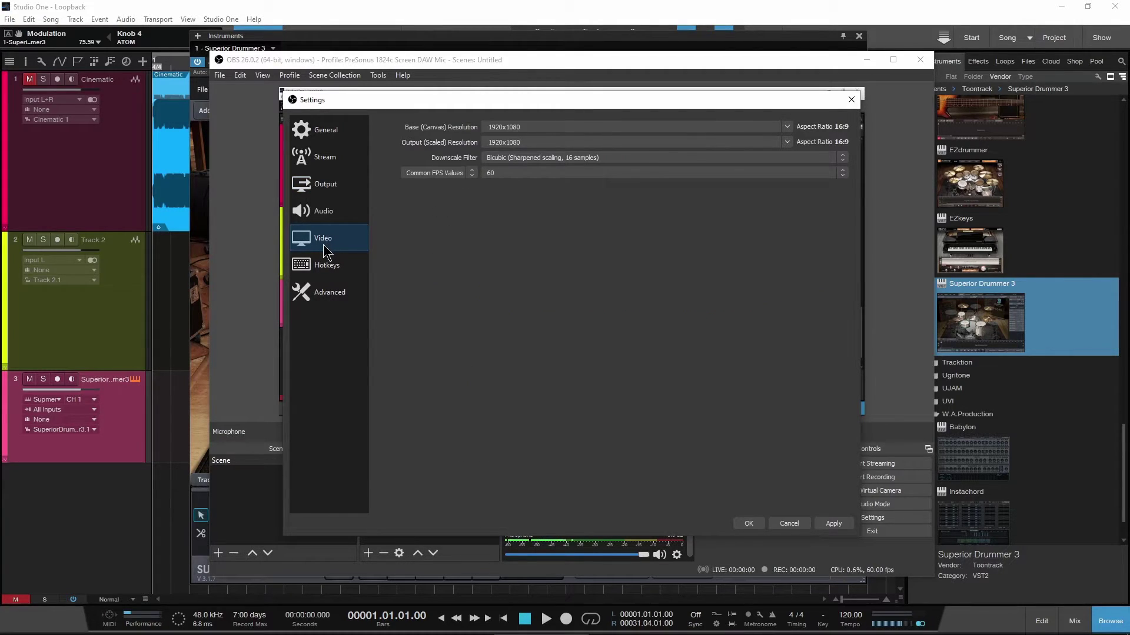
pyautogui.click(587, 175)
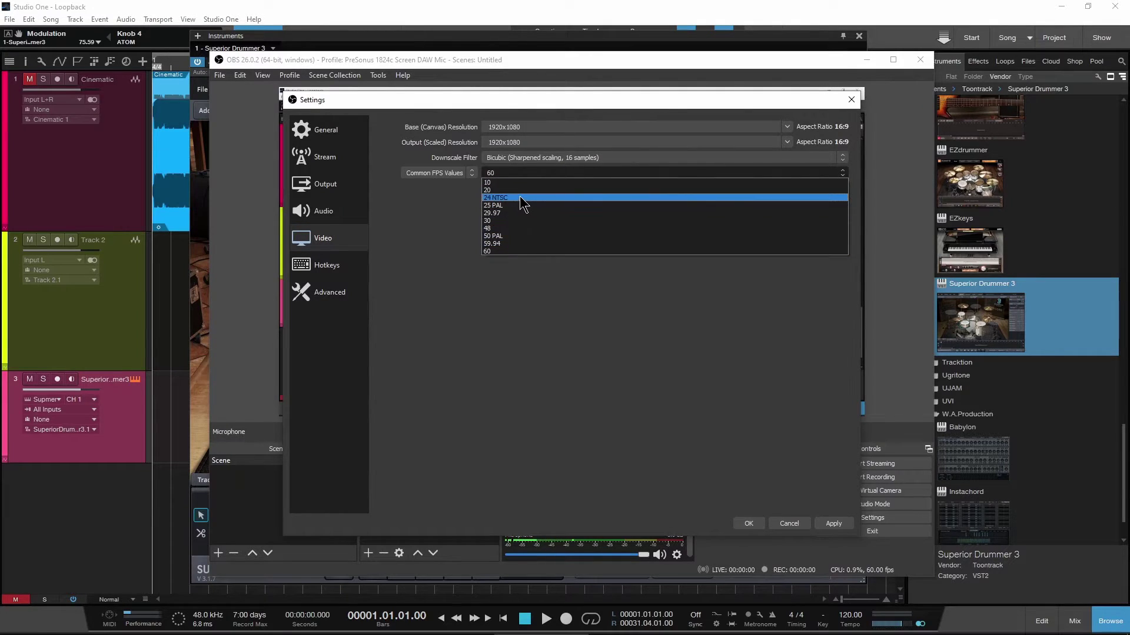
pyautogui.click(511, 251)
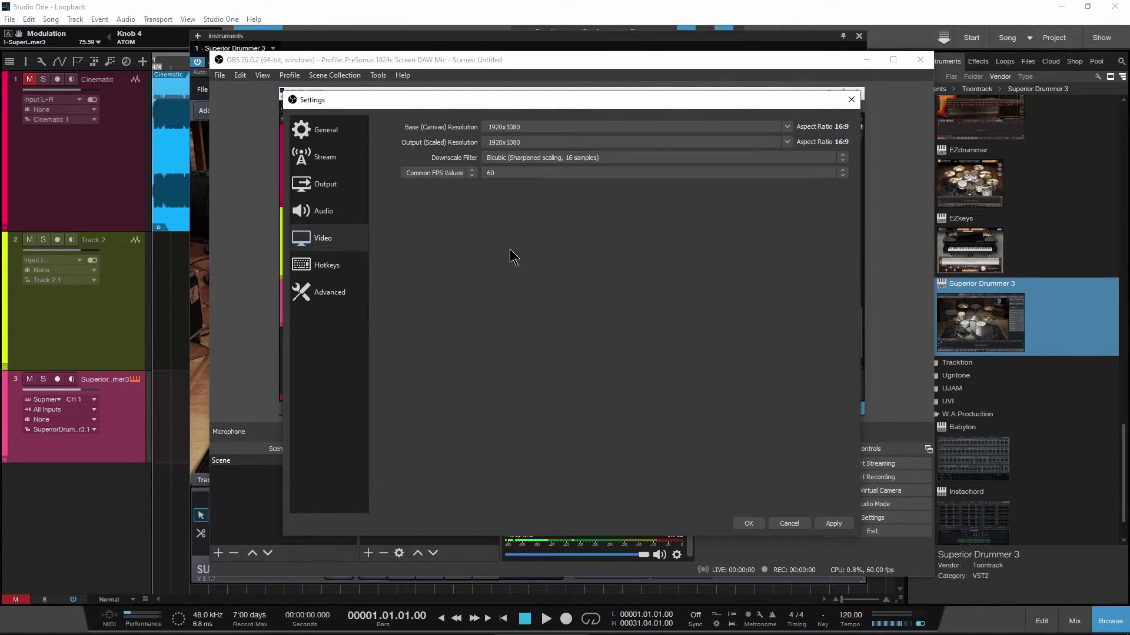
pyautogui.click(834, 524)
# Set the streaming output to use audio track 1
pyautogui.click(330, 184)
pyautogui.click(391, 152)
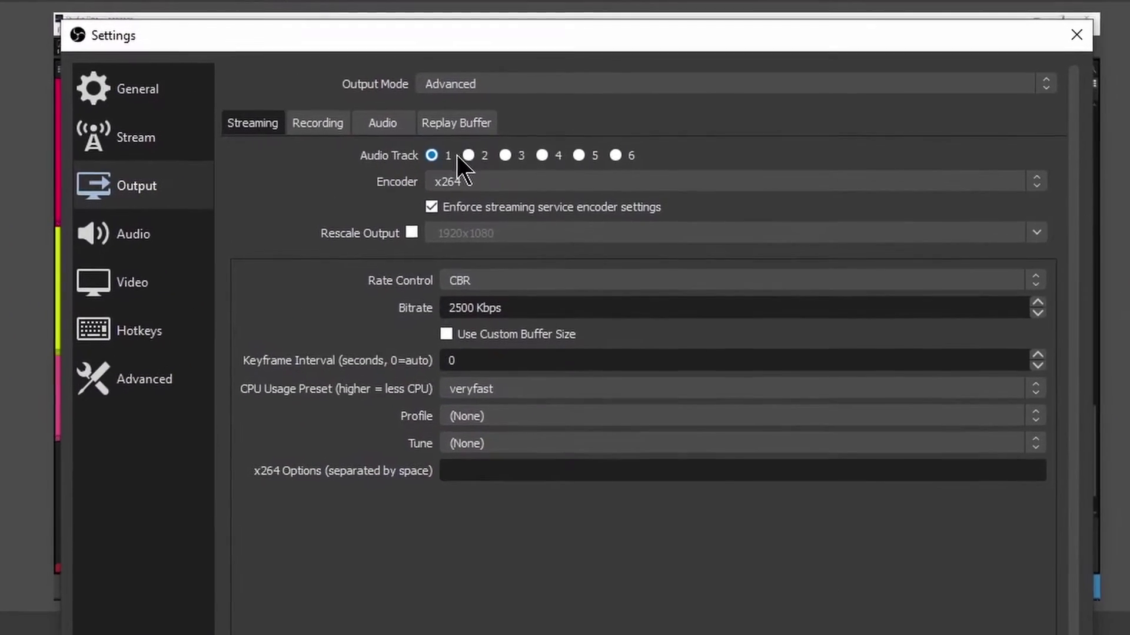
pyautogui.click(511, 167)
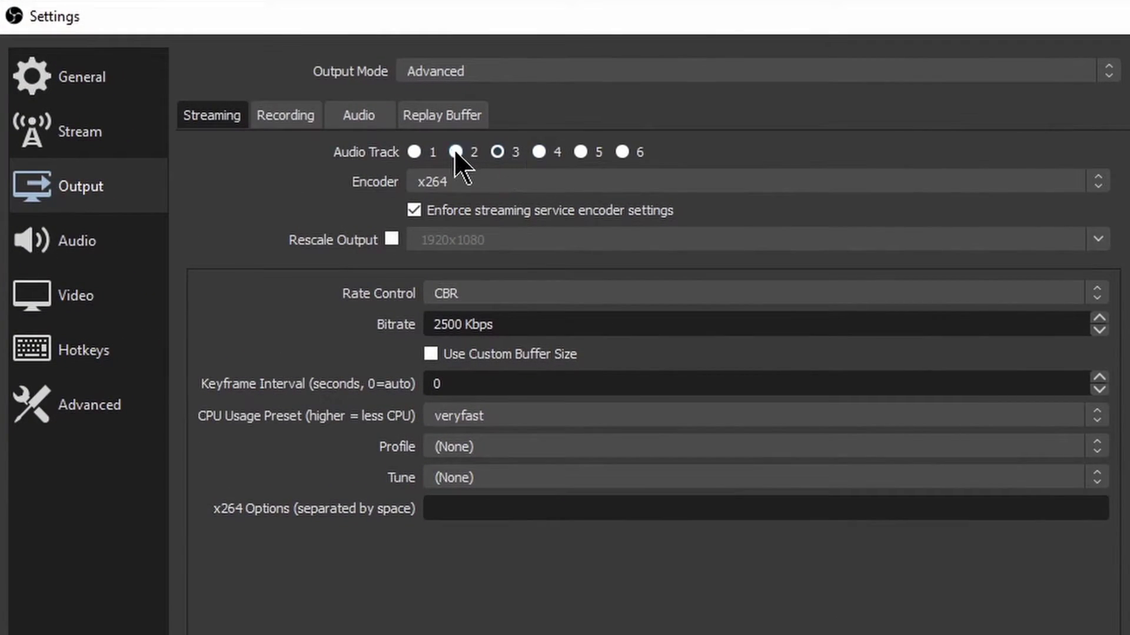
pyautogui.click(414, 153)
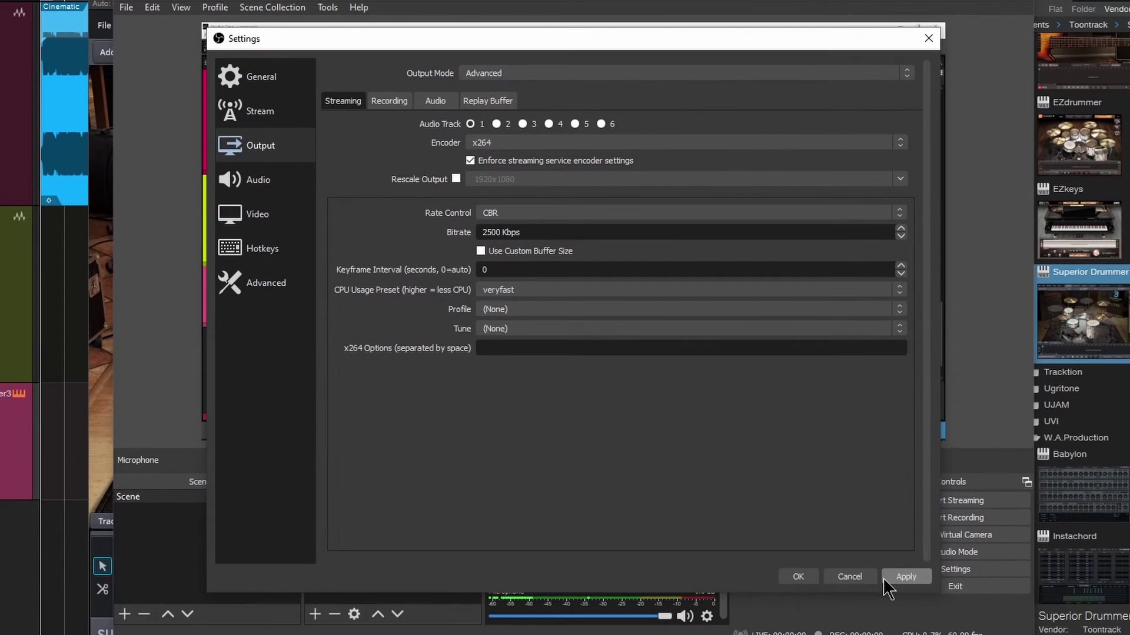
# Apply and close Settings, then review the Microphone's track assignments in Advanced Audio Properties
pyautogui.click(906, 576)
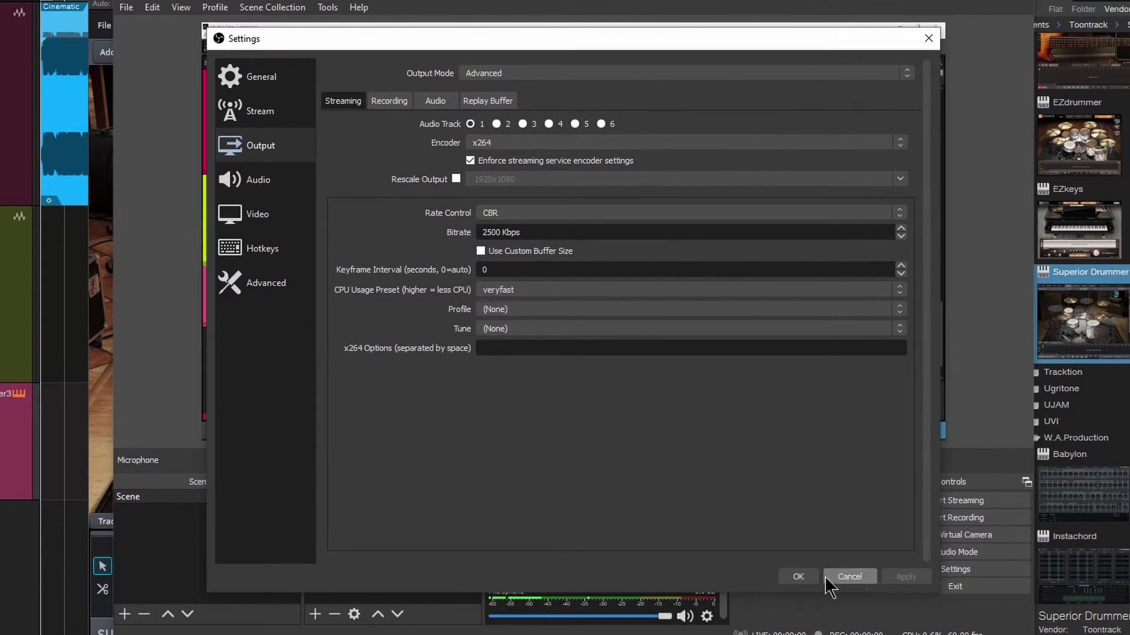
pyautogui.click(798, 576)
pyautogui.click(706, 616)
pyautogui.click(747, 608)
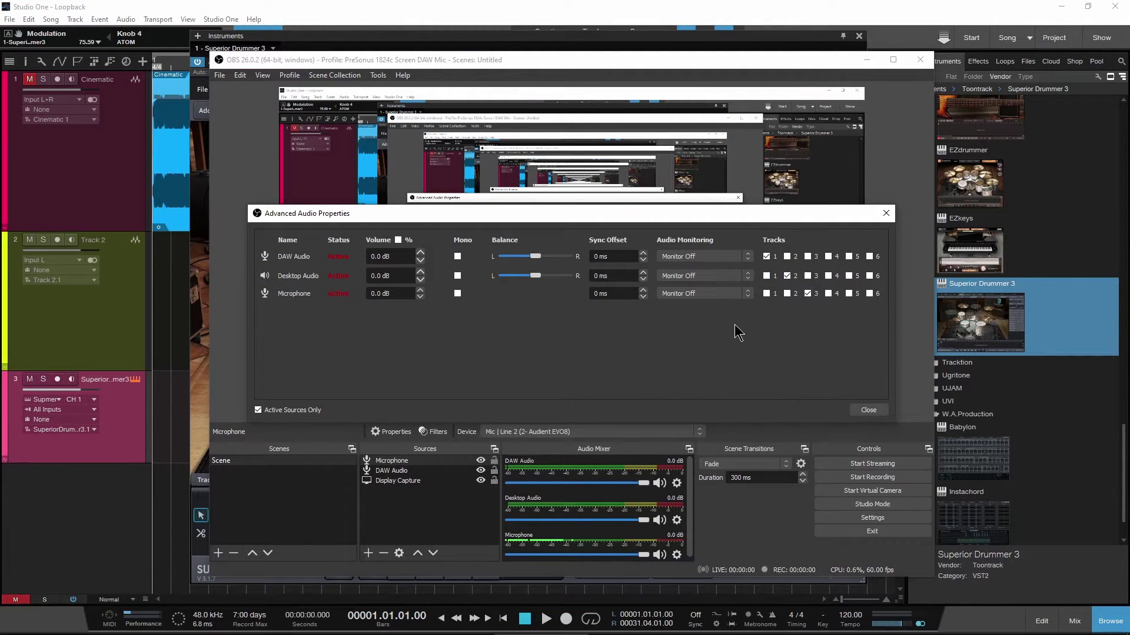
pyautogui.click(874, 414)
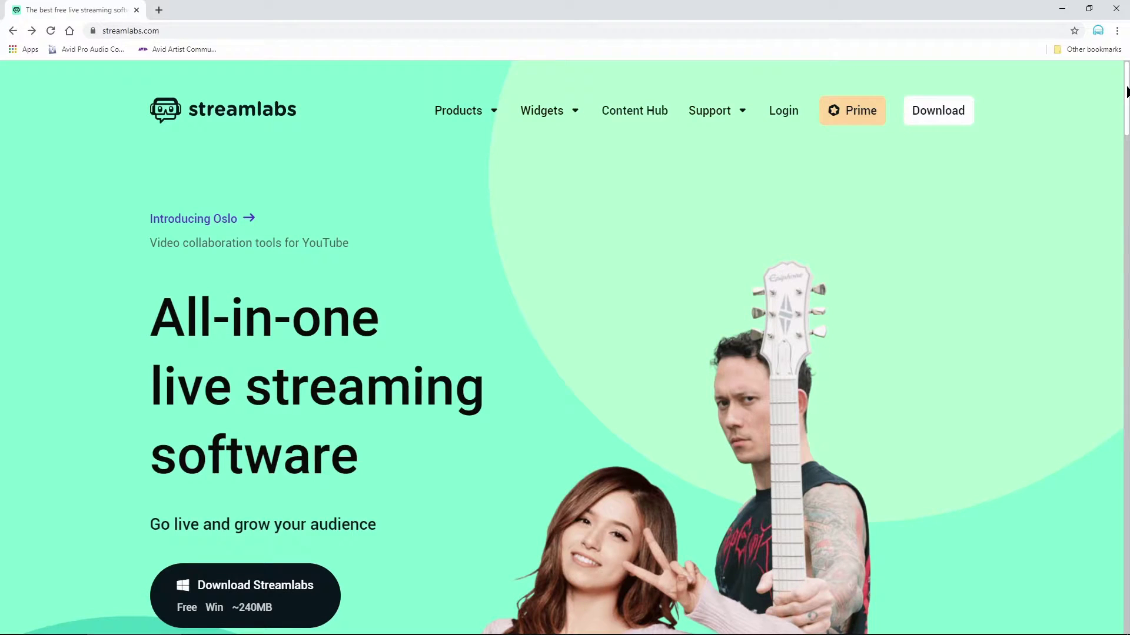
pyautogui.moveTo(1127, 91); pyautogui.dragTo(1119, 492)
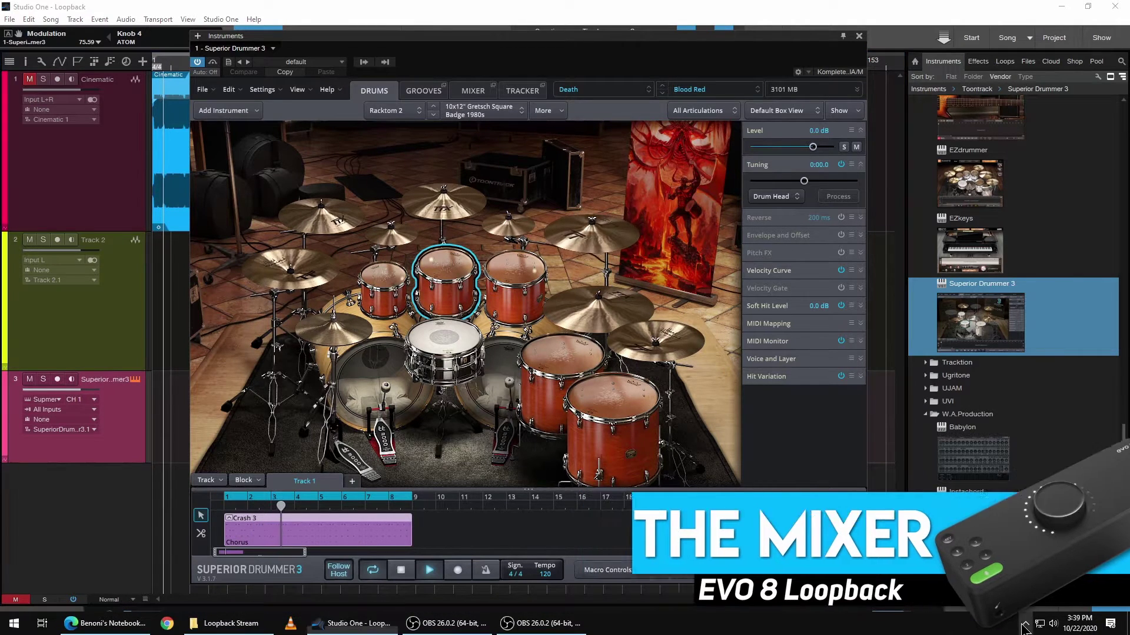
# Show the EVO mixer from its tray icon and adjust the PC 1+2 level
pyautogui.click(1024, 625)
pyautogui.rightClick(1025, 600)
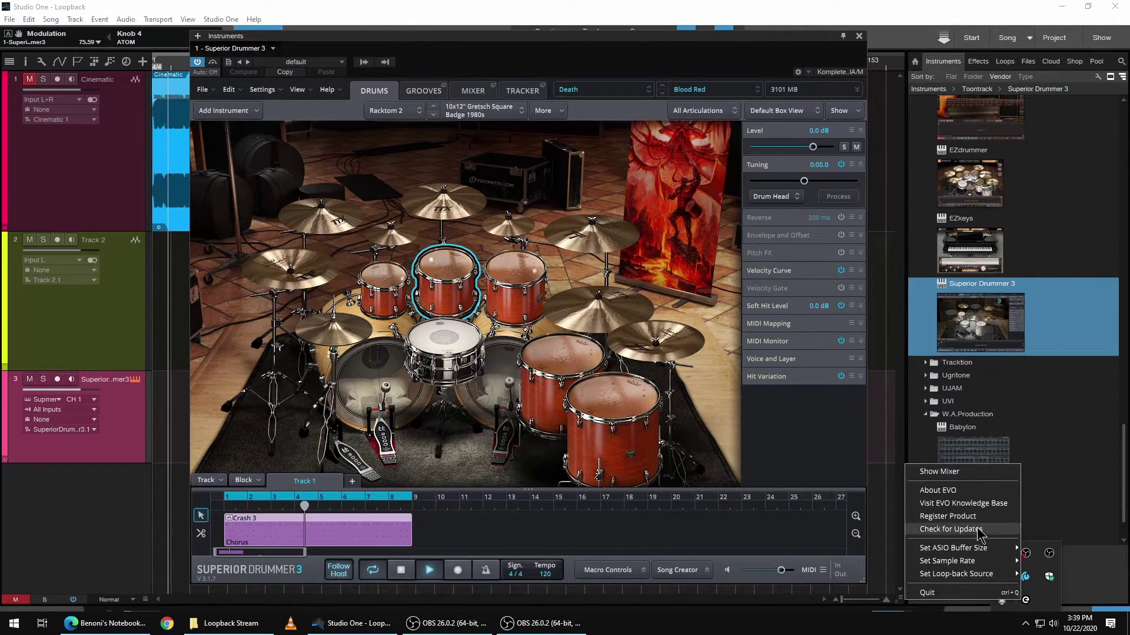
pyautogui.click(939, 471)
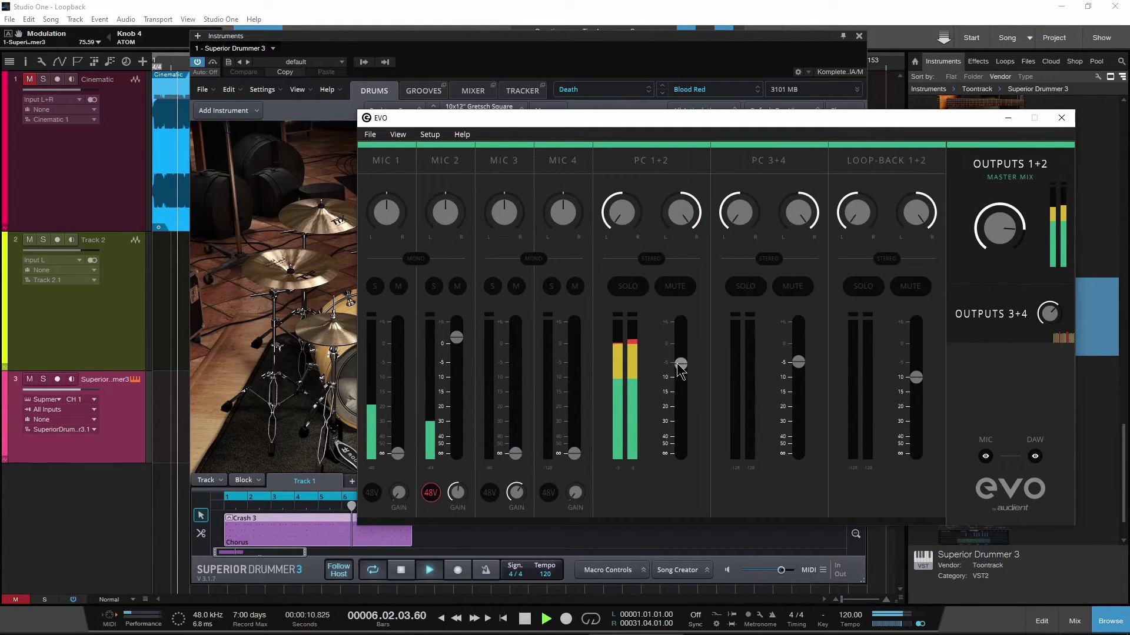
pyautogui.moveTo(680, 364)
pyautogui.mouseDown()
pyautogui.moveTo(681, 428)
pyautogui.moveTo(681, 360)
pyautogui.mouseUp()
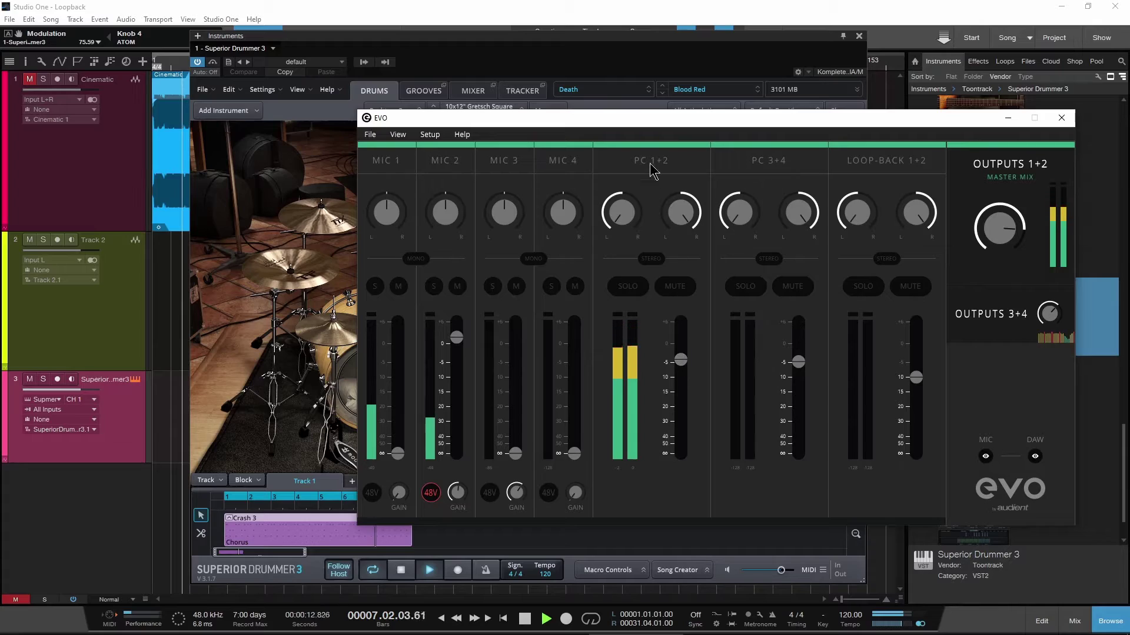
# Arrange the EVO mixer beside OBS, lower PC 1+2 to about -30 dB, keep MIC 2 near 0 dB
pyautogui.moveTo(609, 119); pyautogui.dragTo(826, 116)
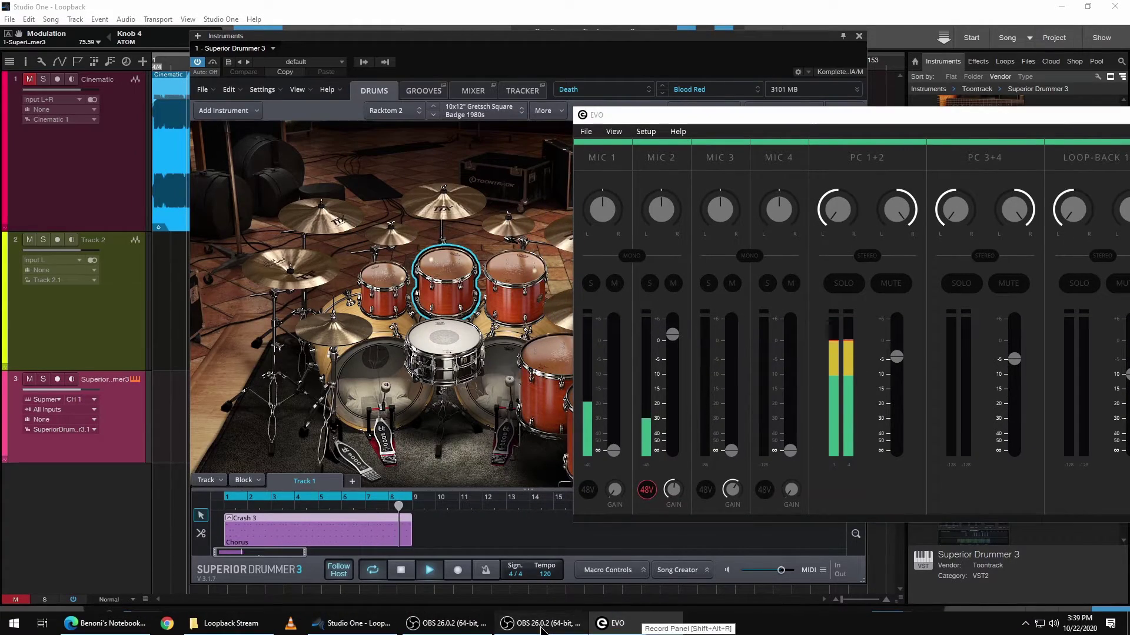
pyautogui.click(542, 624)
pyautogui.moveTo(753, 123); pyautogui.dragTo(704, 89)
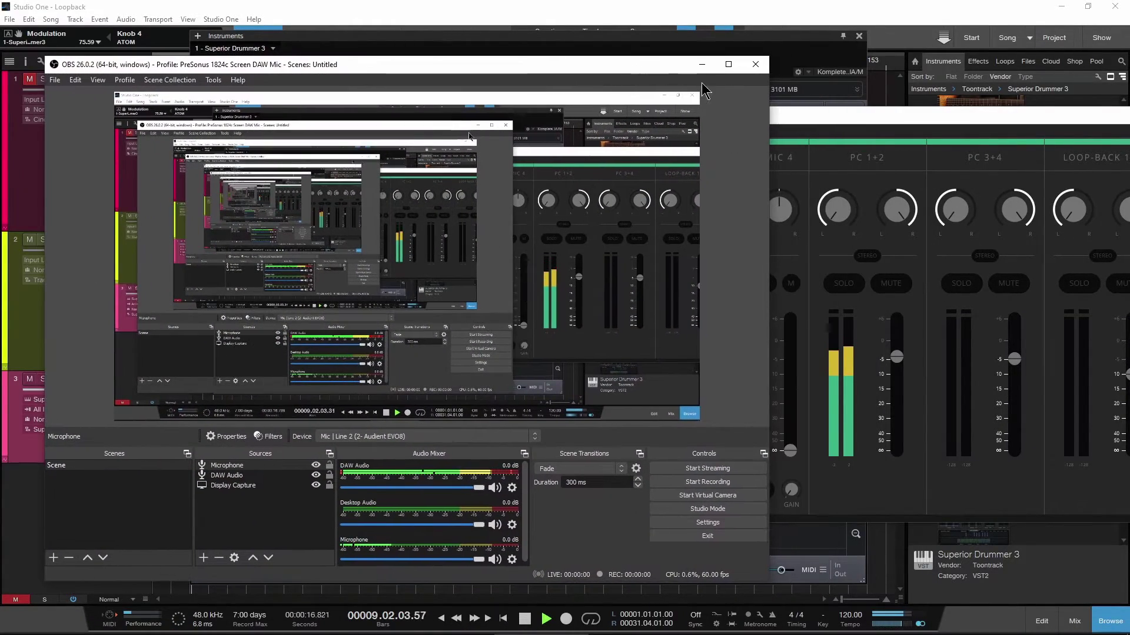
pyautogui.moveTo(807, 115); pyautogui.dragTo(832, 115)
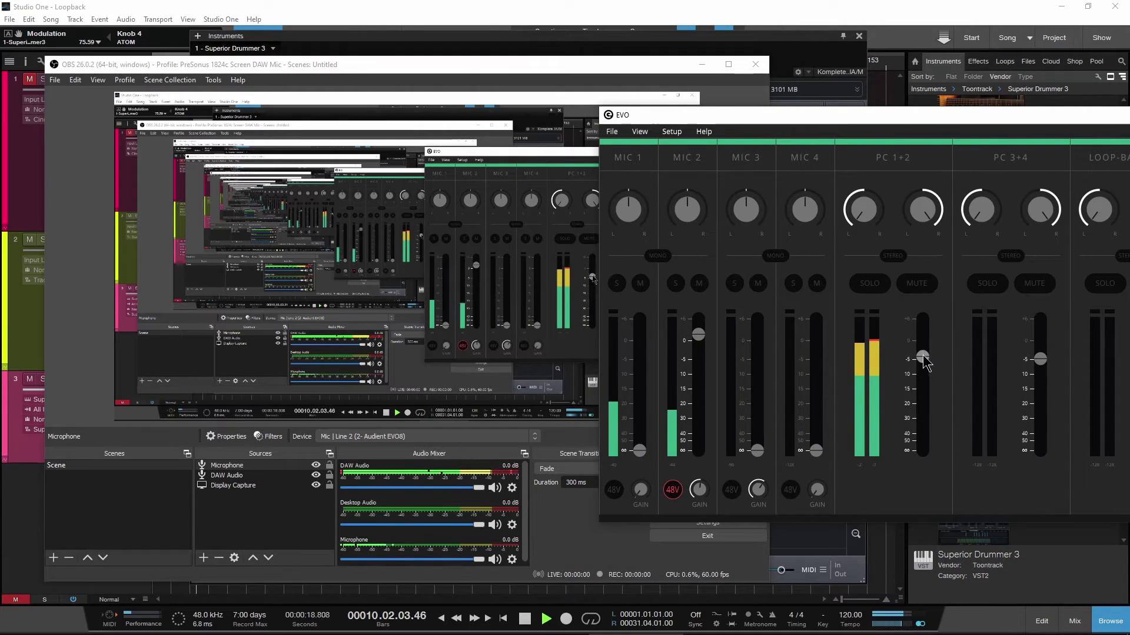
pyautogui.moveTo(924, 358)
pyautogui.mouseDown()
pyautogui.moveTo(924, 447)
pyautogui.moveTo(922, 354)
pyautogui.mouseUp()
pyautogui.moveTo(697, 336)
pyautogui.mouseDown()
pyautogui.moveTo(698, 435)
pyautogui.moveTo(710, 343)
pyautogui.mouseUp()
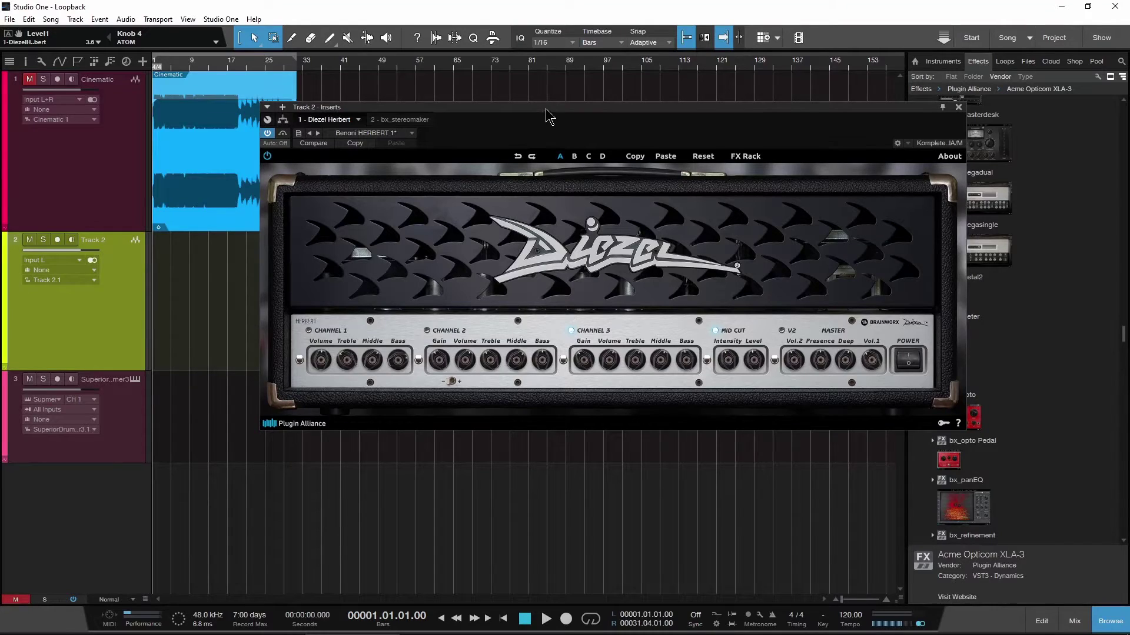
# Keep Track 2 on Input L and arm it for recording with monitoring, then return to OBS
pyautogui.moveTo(549, 115); pyautogui.dragTo(526, 123)
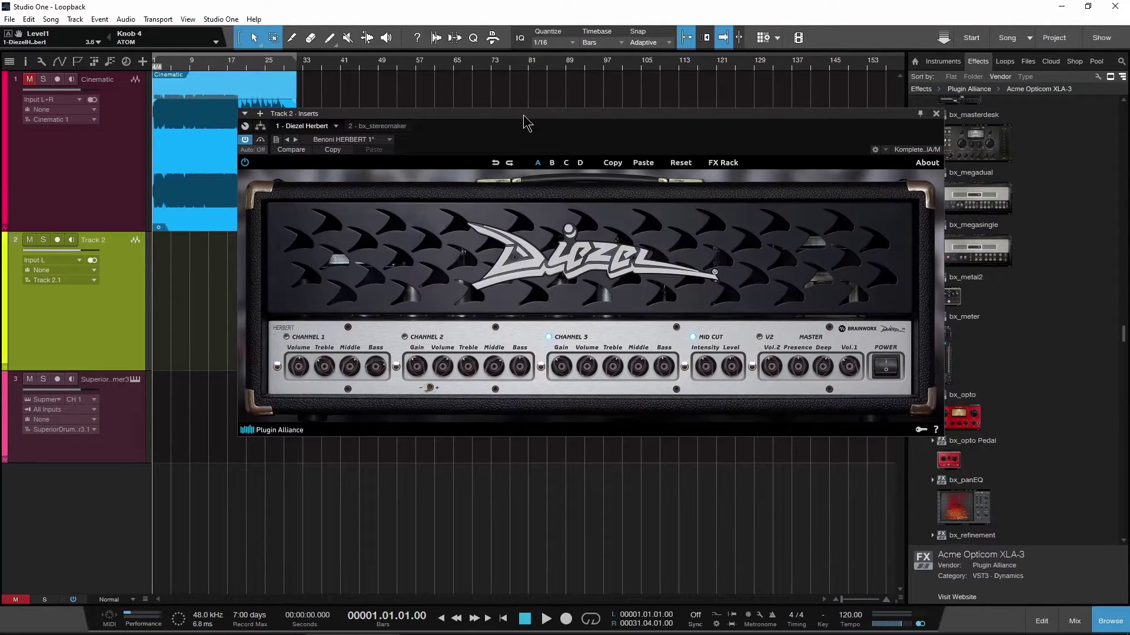
pyautogui.click(57, 240)
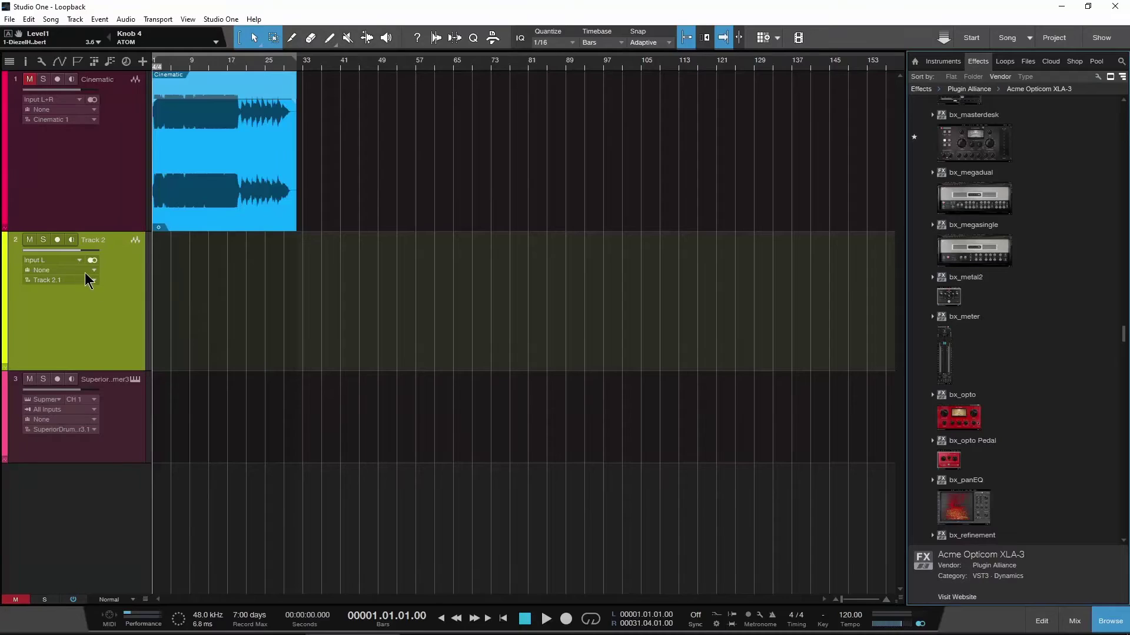
pyautogui.click(78, 260)
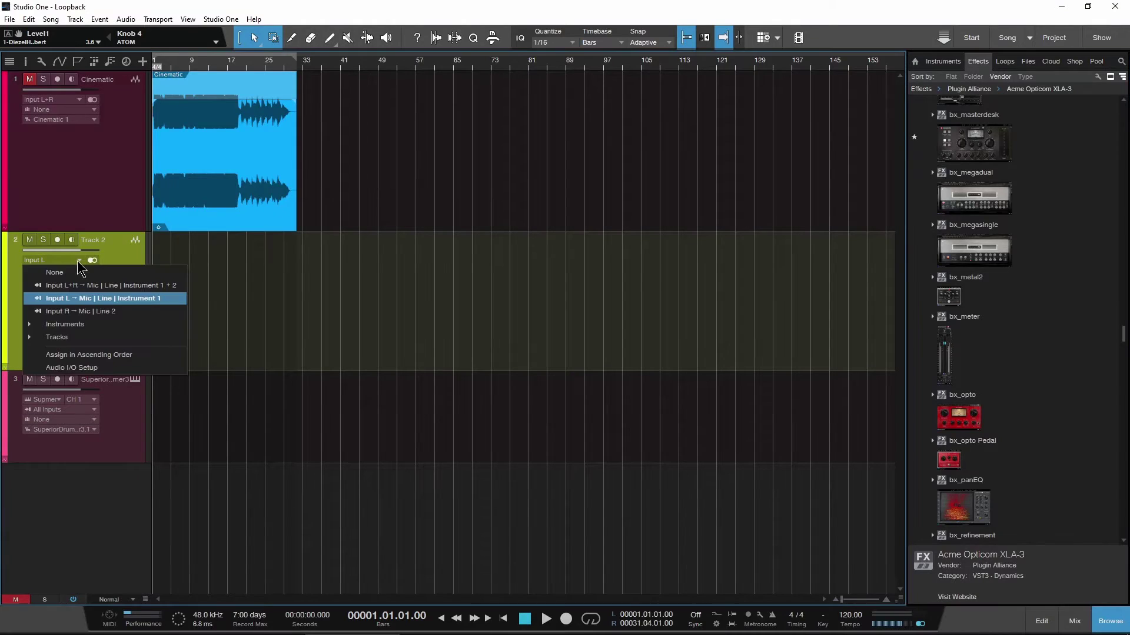
pyautogui.click(150, 298)
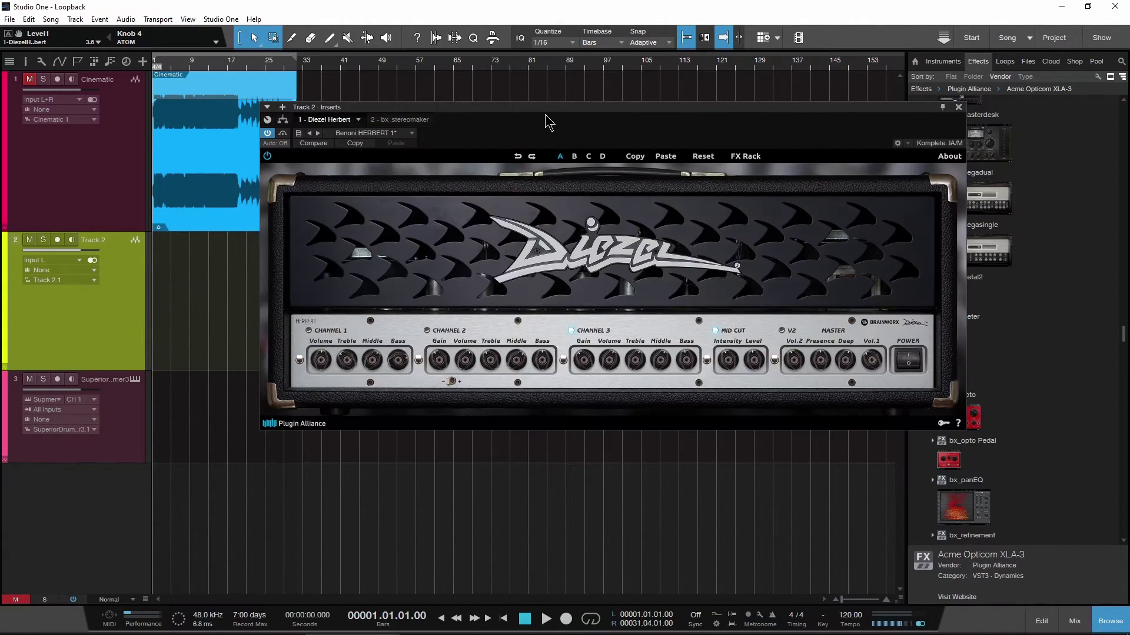
pyautogui.click(57, 241)
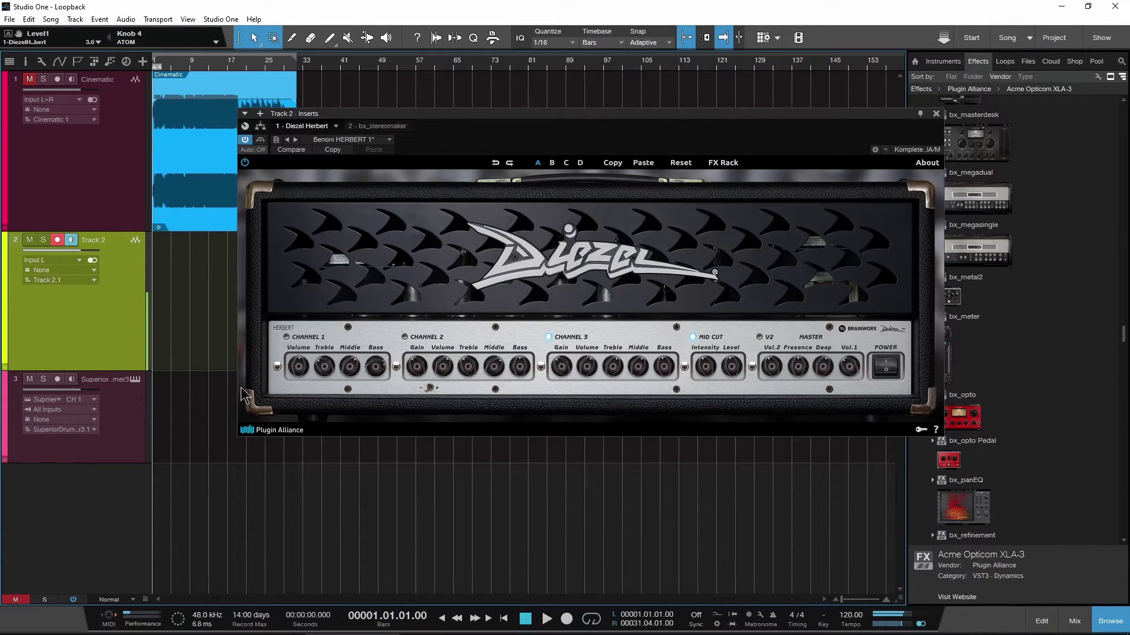
pyautogui.click(530, 630)
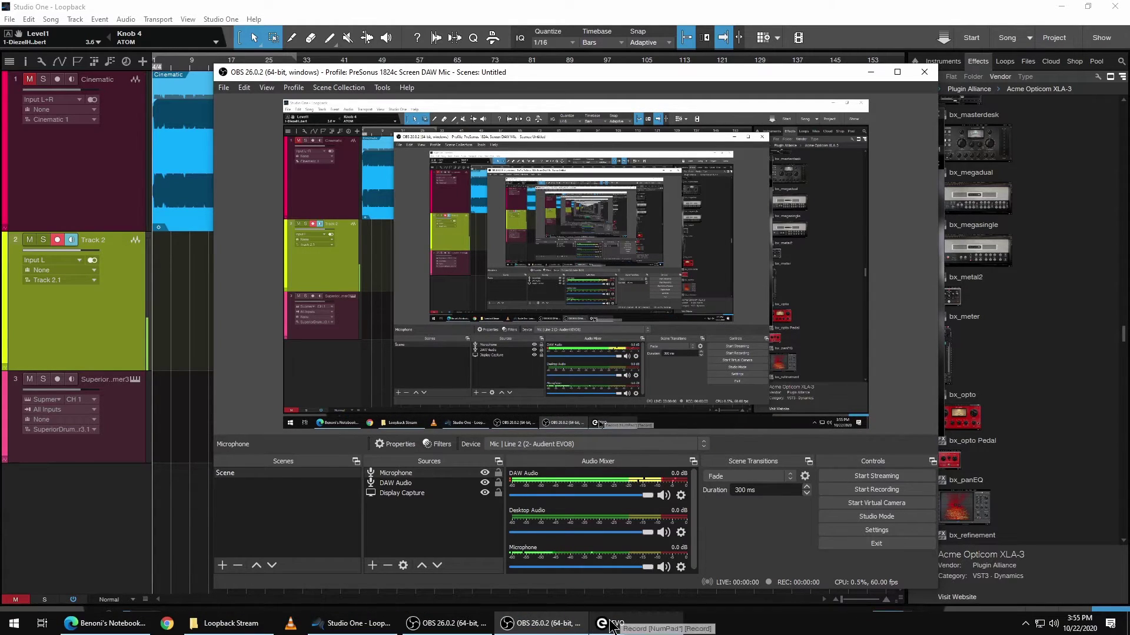
# Raise the EVO mixer's MIC 1 level to the +6 maximum, then return to OBS
pyautogui.click(612, 627)
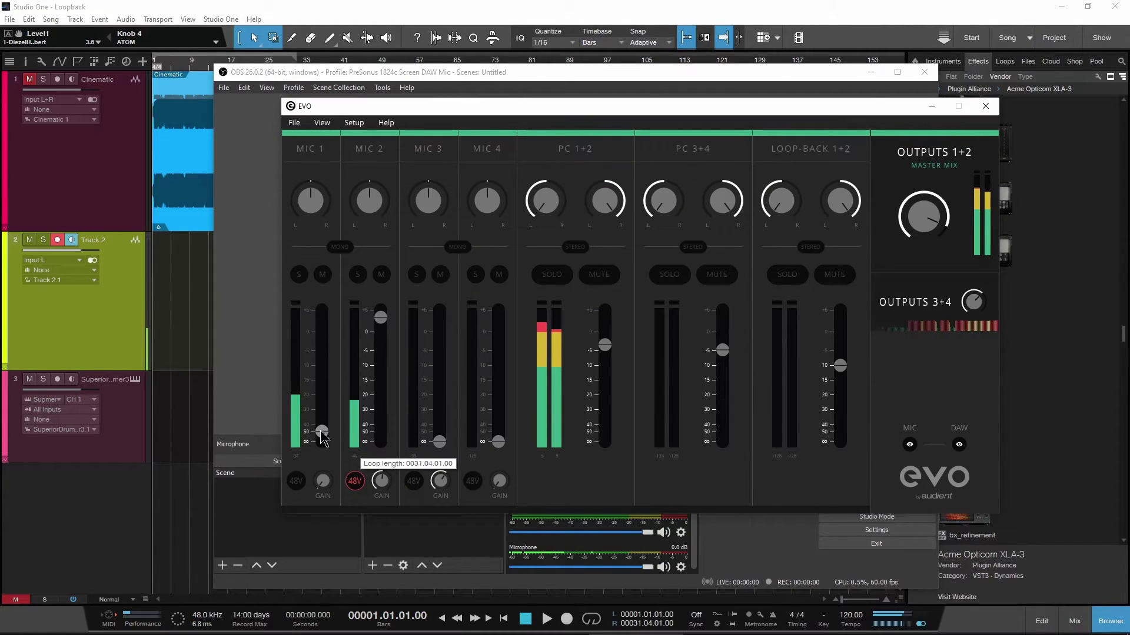
pyautogui.moveTo(321, 436); pyautogui.dragTo(321, 279)
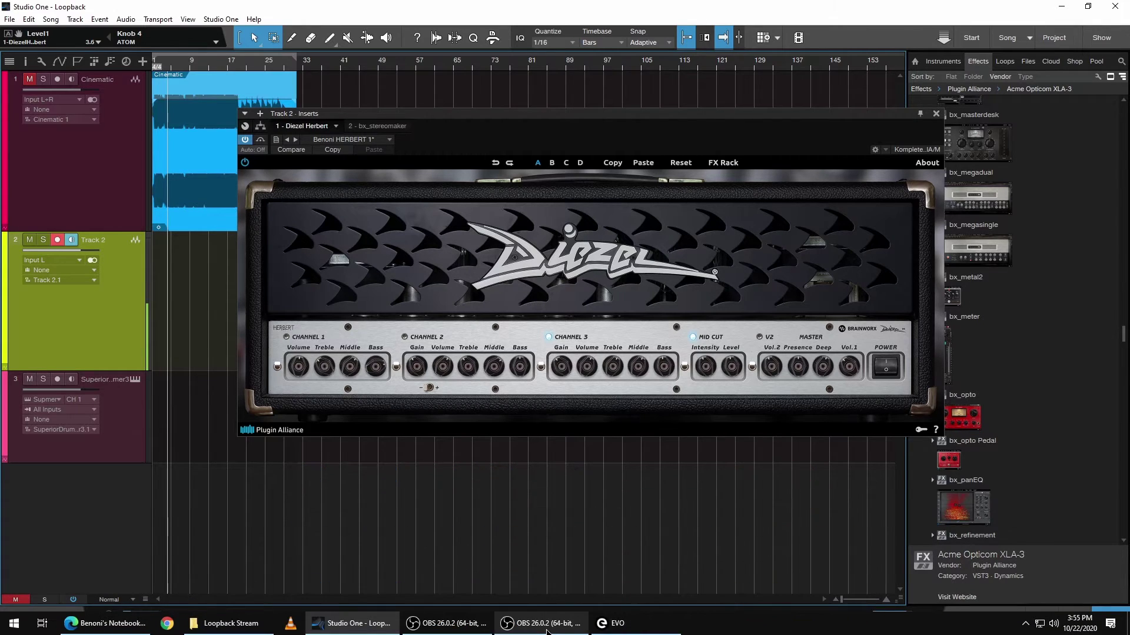
pyautogui.click(541, 632)
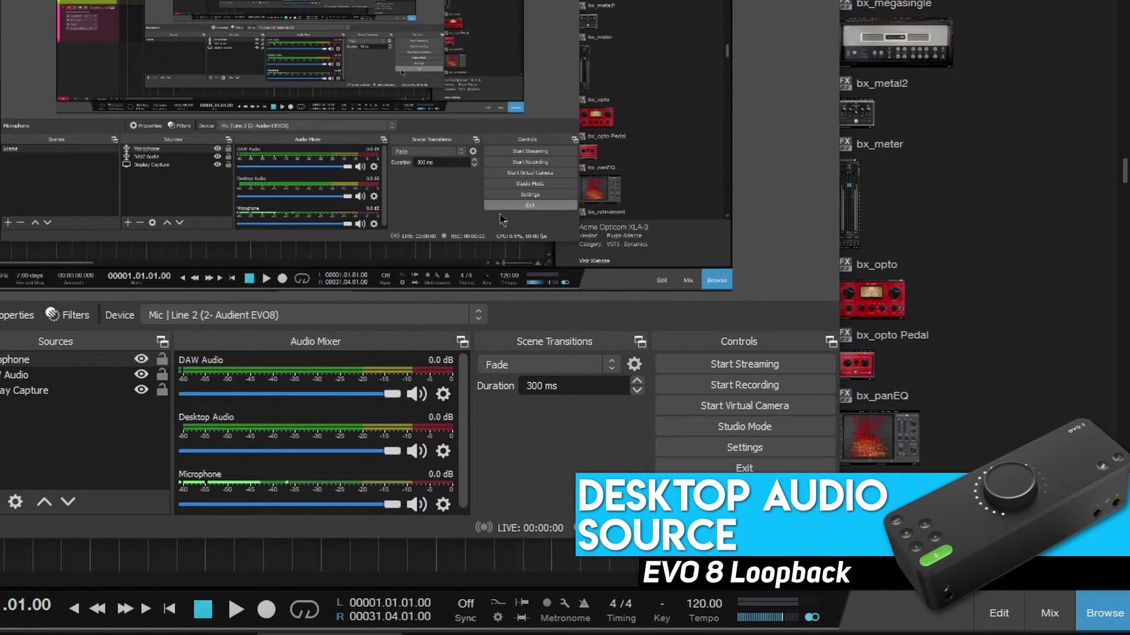
# Confirm Main Output 1/2 (2- Audient EVO8) is the Windows playback device
pyautogui.click(1016, 619)
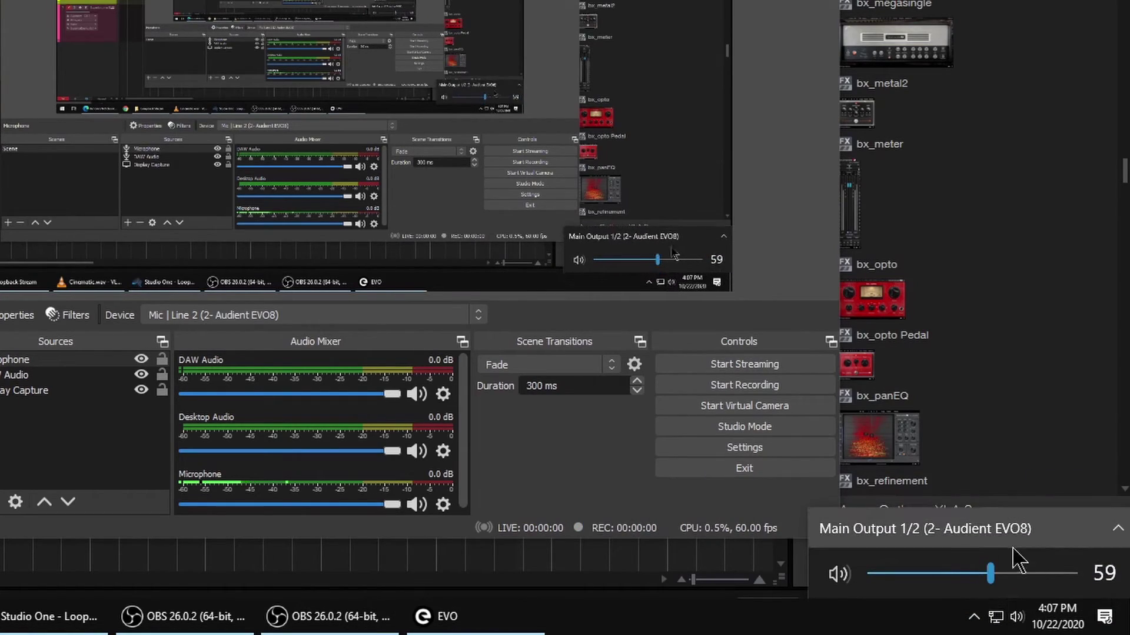
pyautogui.click(958, 545)
pyautogui.scroll(-2, 941, 517)
pyautogui.scroll(-3, 941, 529)
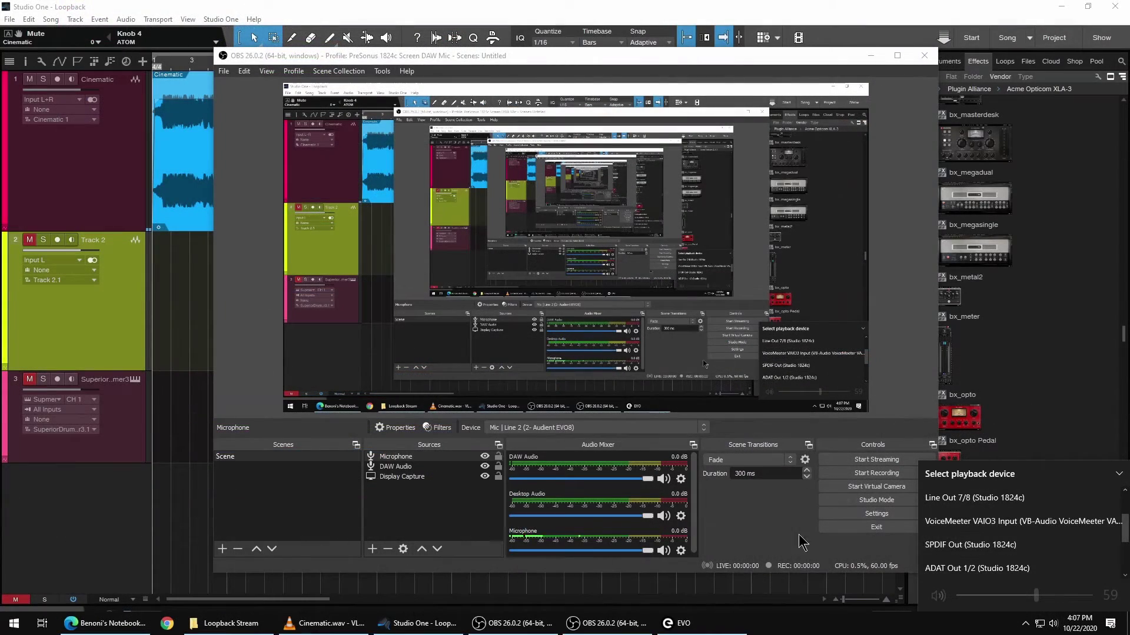
pyautogui.click(561, 504)
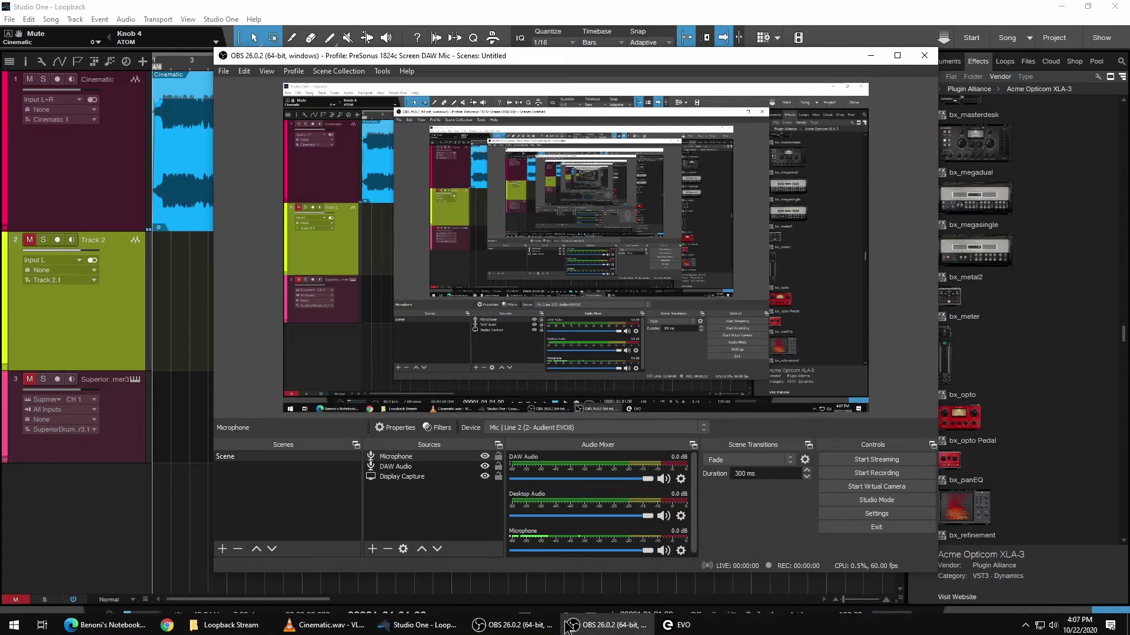
# Bring up the Cinematic.wav player, recheck the playback device list, and return to OBS
pyautogui.click(324, 623)
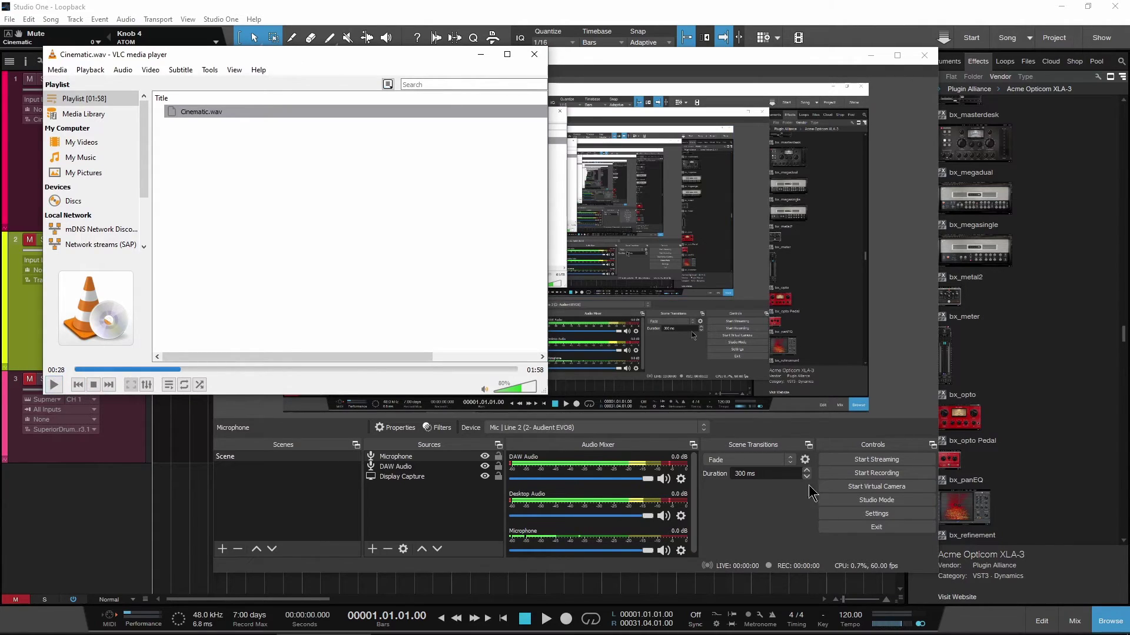
pyautogui.click(1053, 623)
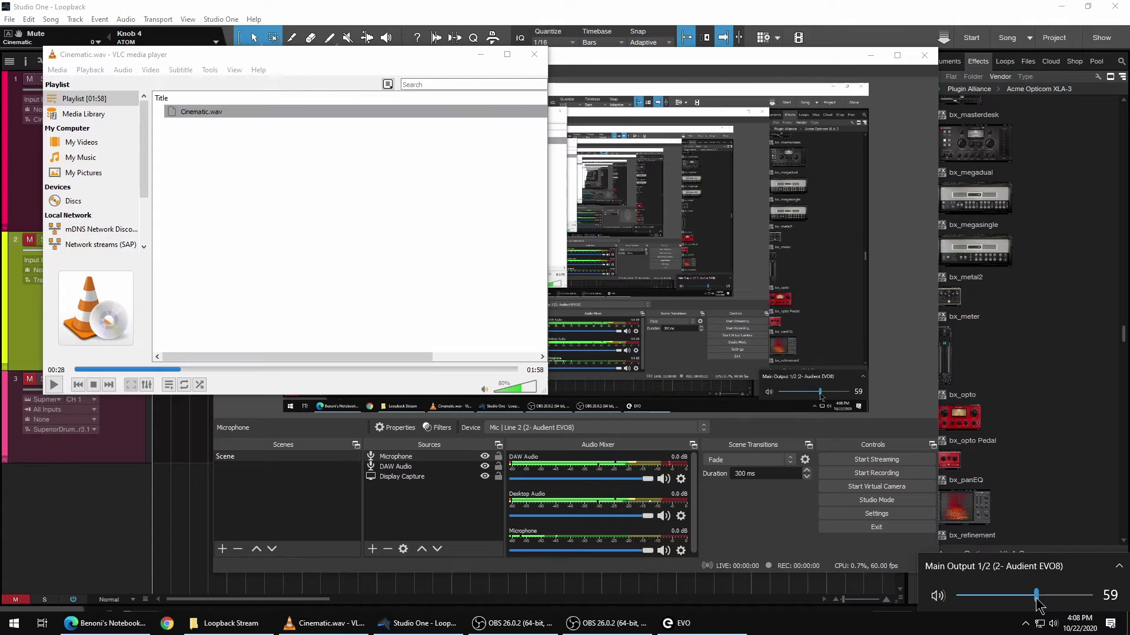
pyautogui.click(1017, 567)
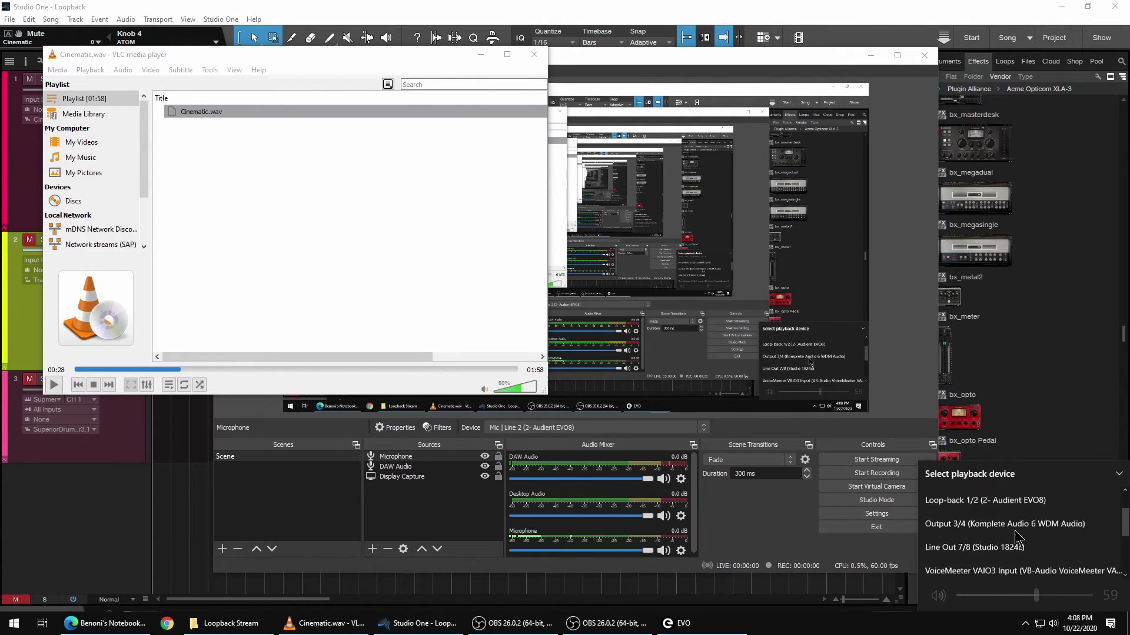
pyautogui.scroll(-2, 1013, 565)
pyautogui.click(789, 524)
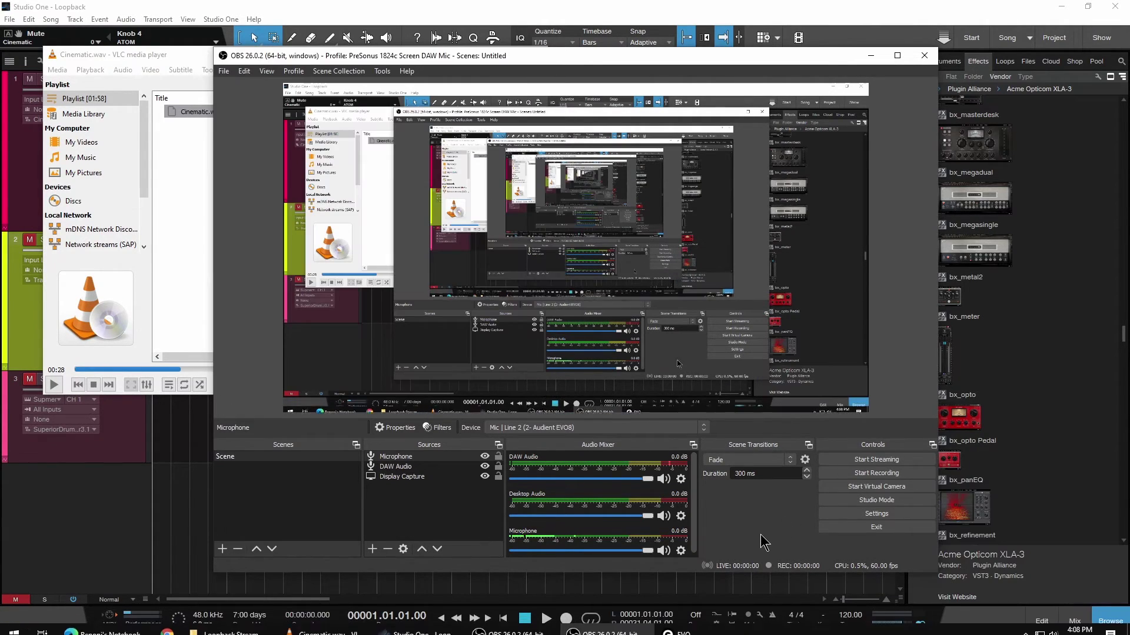
# Review the Microphone source's track assignments in Advanced Audio Properties
pyautogui.click(681, 551)
pyautogui.click(724, 546)
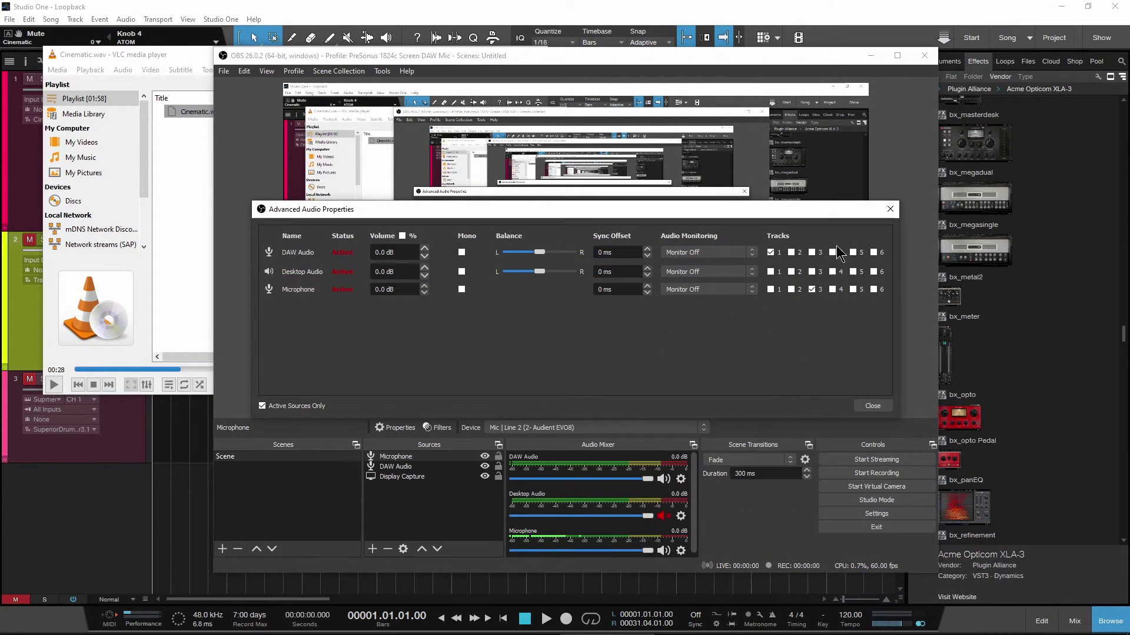
pyautogui.click(873, 406)
# Show the Recording tab of the Output settings
pyautogui.click(876, 514)
pyautogui.click(339, 179)
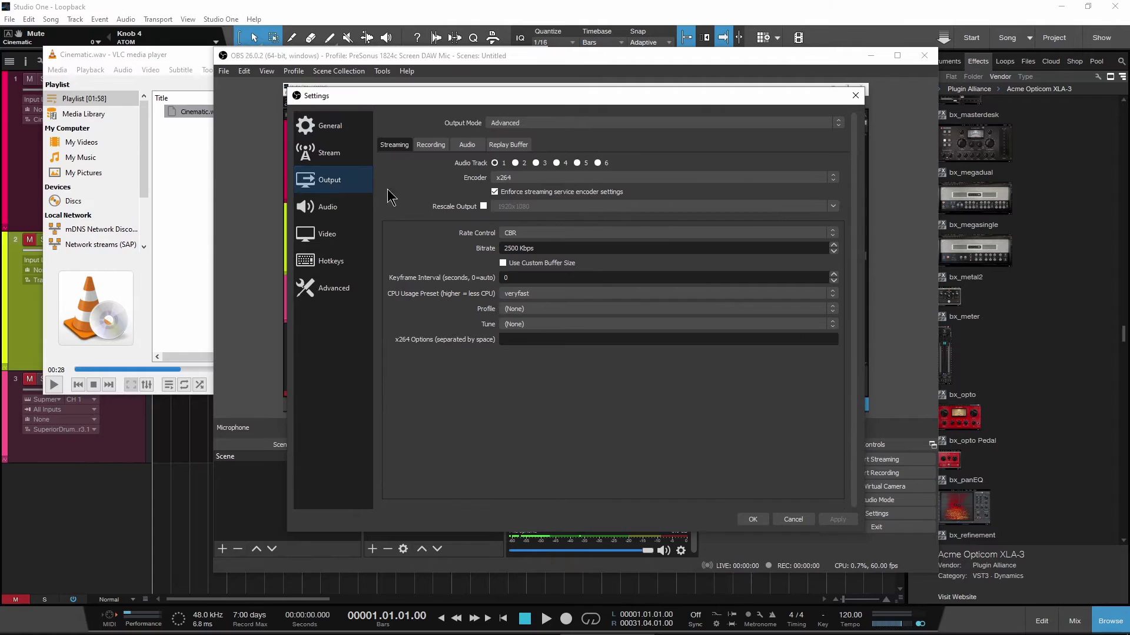
pyautogui.click(431, 145)
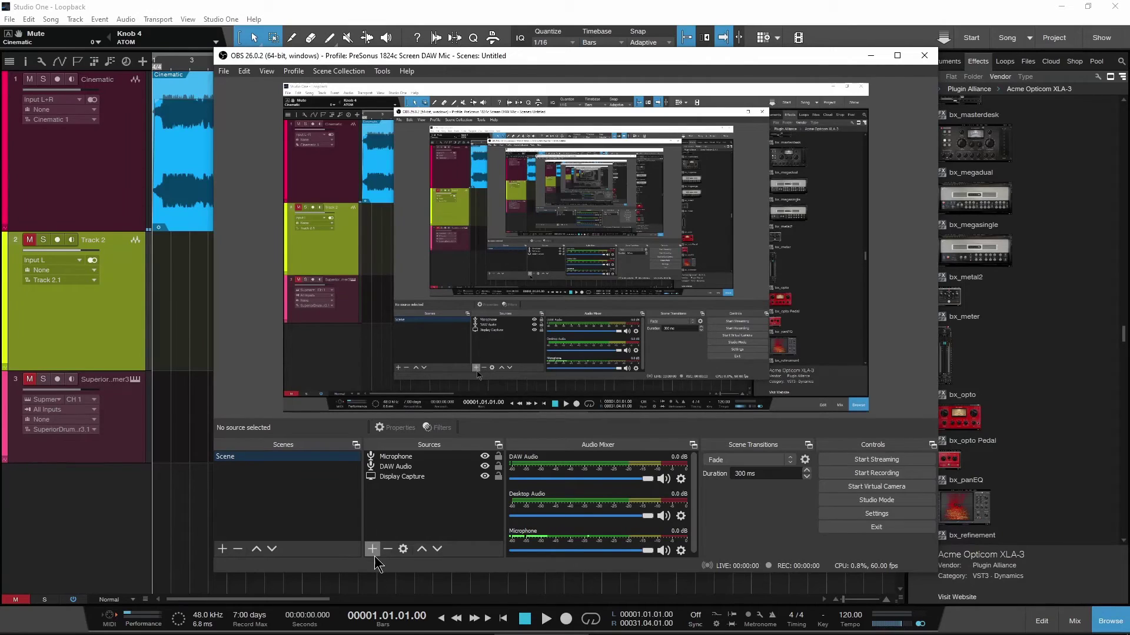
# Add a Video Capture Device source named 'Webcam' using the Logitech BRIO
pyautogui.click(373, 549)
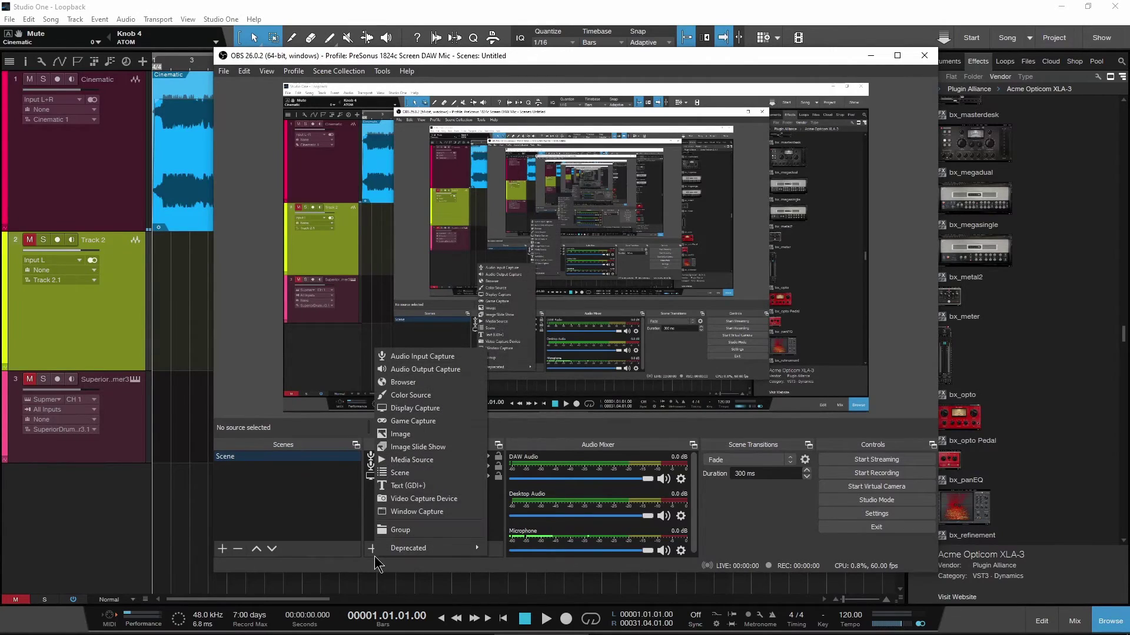
pyautogui.click(458, 505)
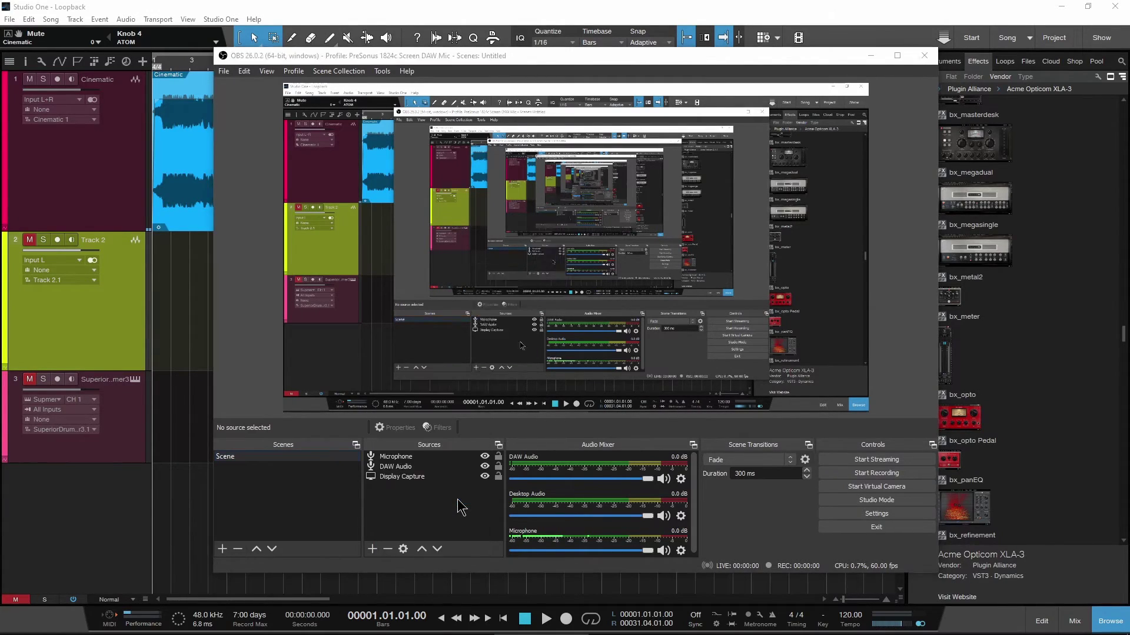
pyautogui.write('Webcam')
pyautogui.press('Return')
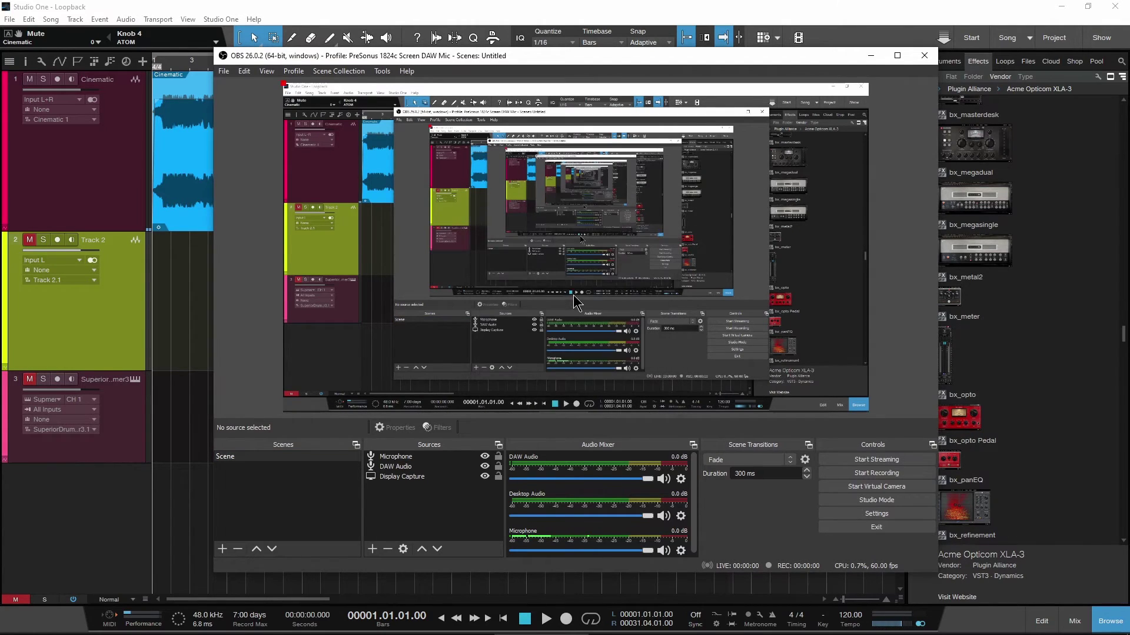
pyautogui.click(547, 295)
pyautogui.click(545, 318)
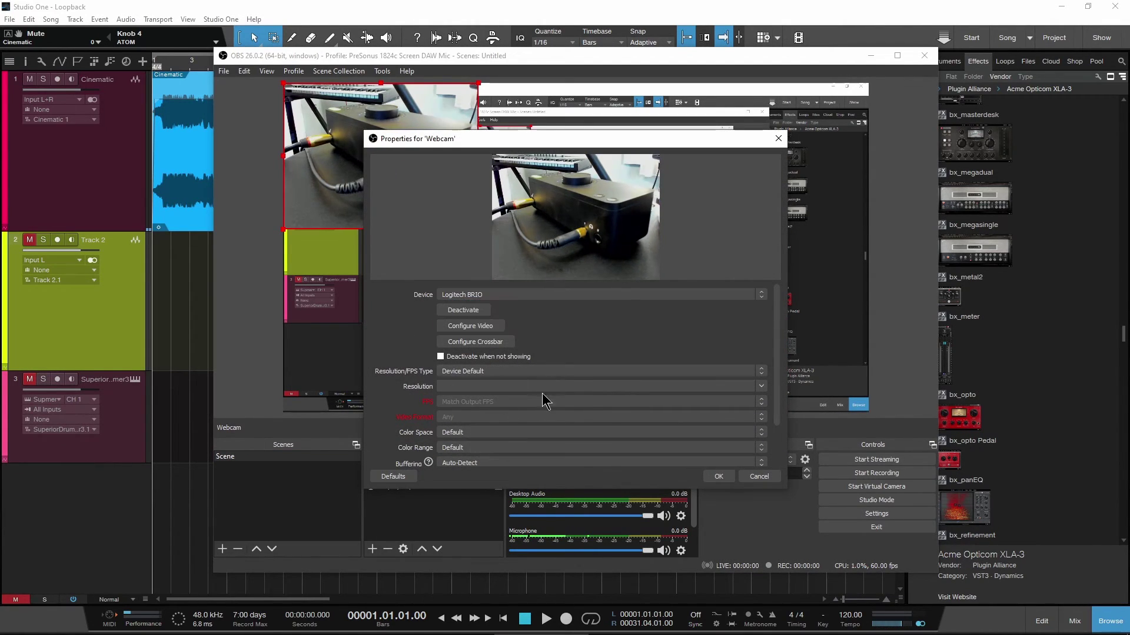
pyautogui.click(718, 480)
# Move and resize the webcam image to the preview's lower left, then minimise OBS
pyautogui.moveTo(441, 163); pyautogui.dragTo(441, 343)
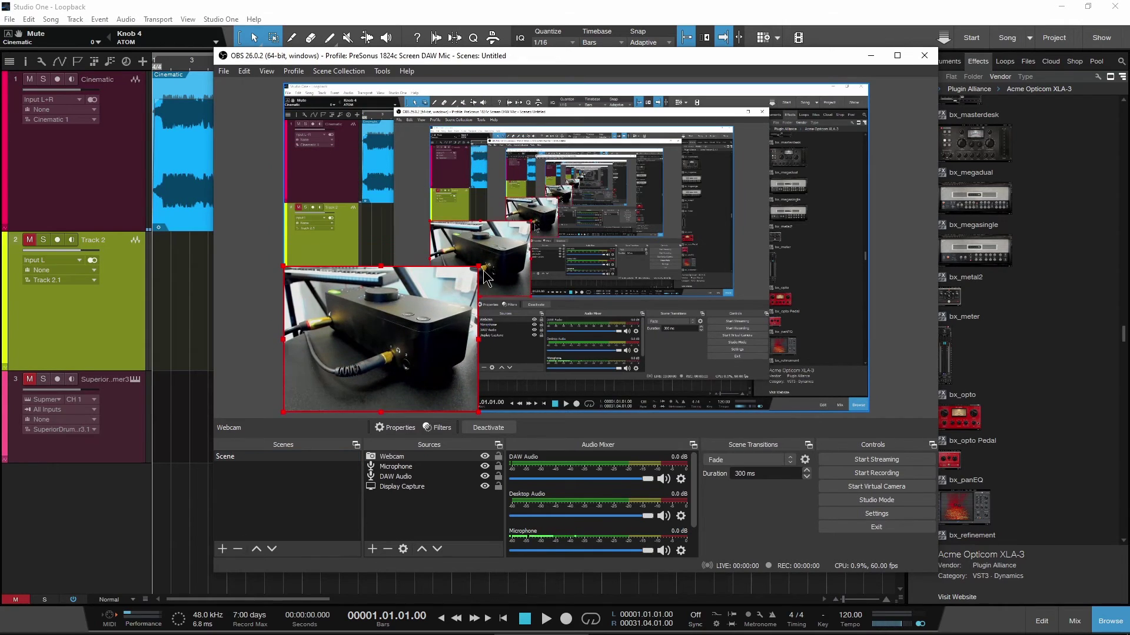
pyautogui.moveTo(504, 262); pyautogui.dragTo(460, 281)
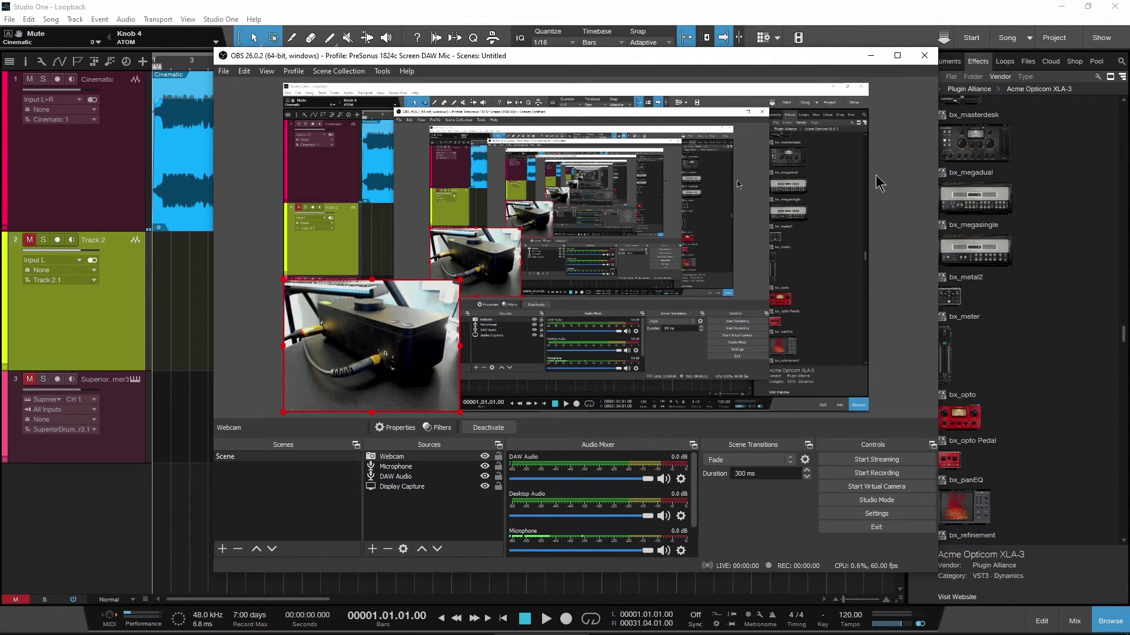
pyautogui.click(870, 56)
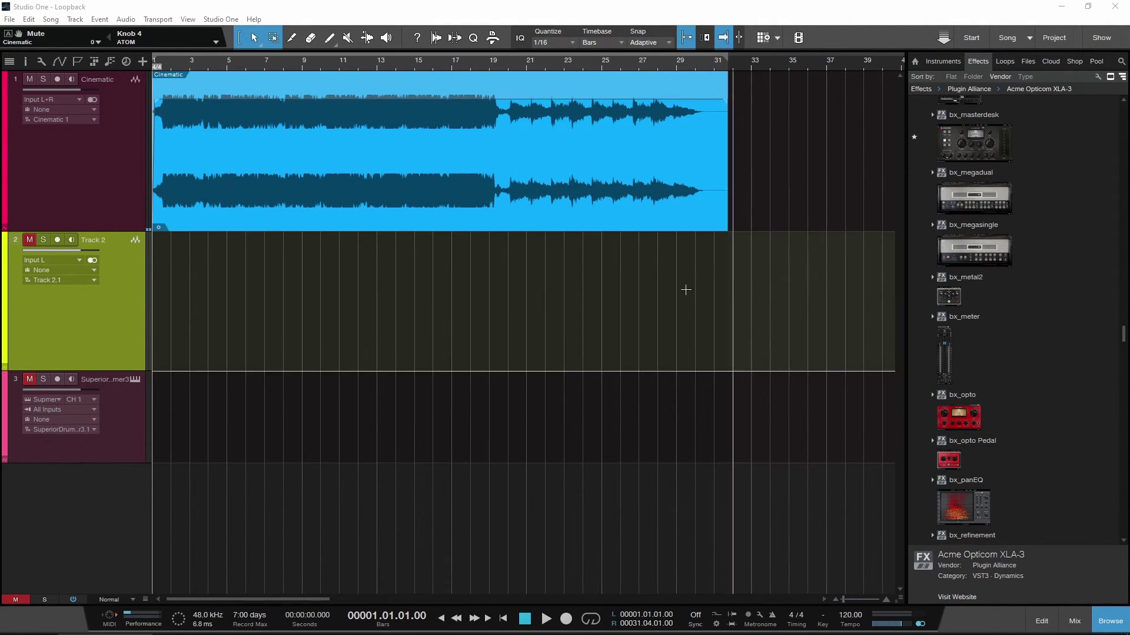
# Bring OBS back and open the EVO mixer and its tray options
pyautogui.hotkey('alt', 'Tab')
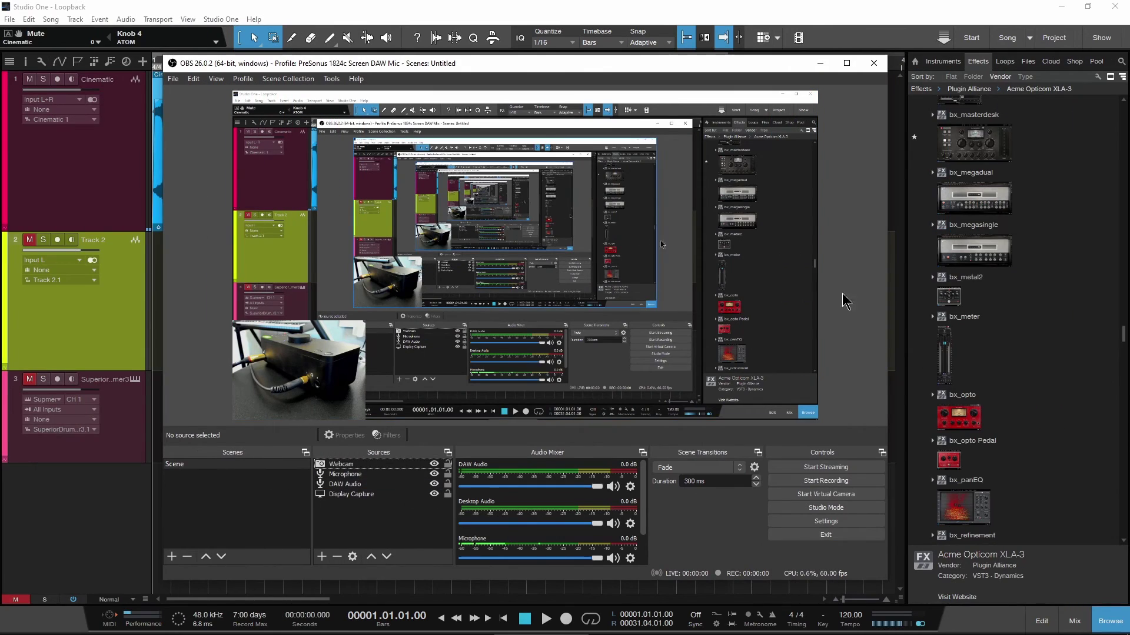
pyautogui.click(1025, 624)
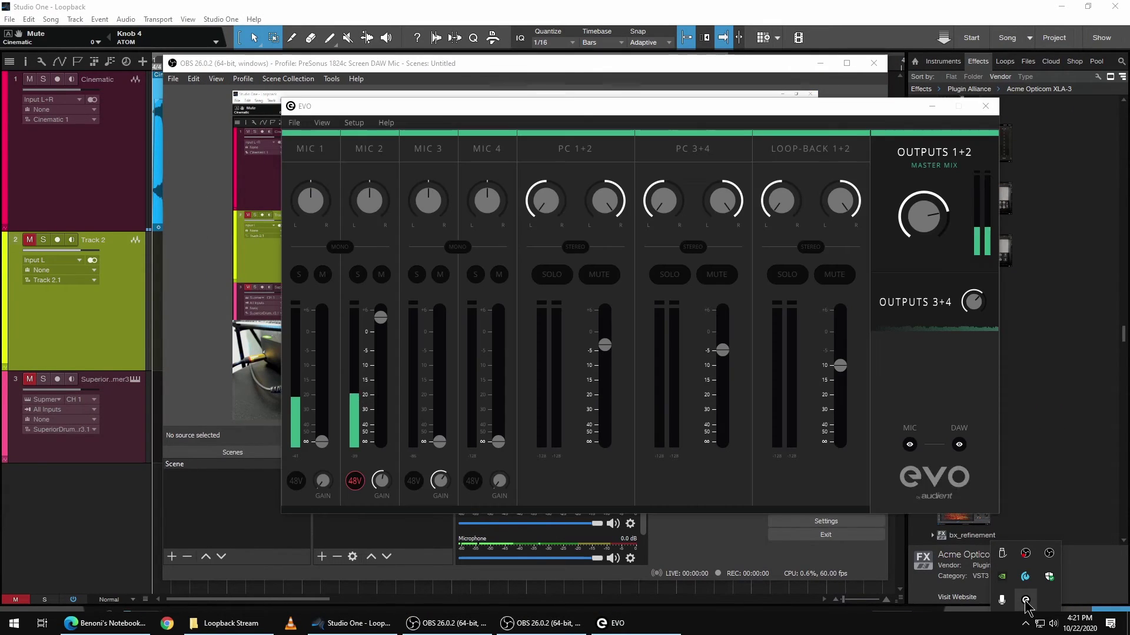
pyautogui.click(1025, 599)
pyautogui.rightClick(1025, 599)
# Look over the Set Loop-back Source choices and the EVO mixer's Setup menu
pyautogui.moveTo(966, 575)
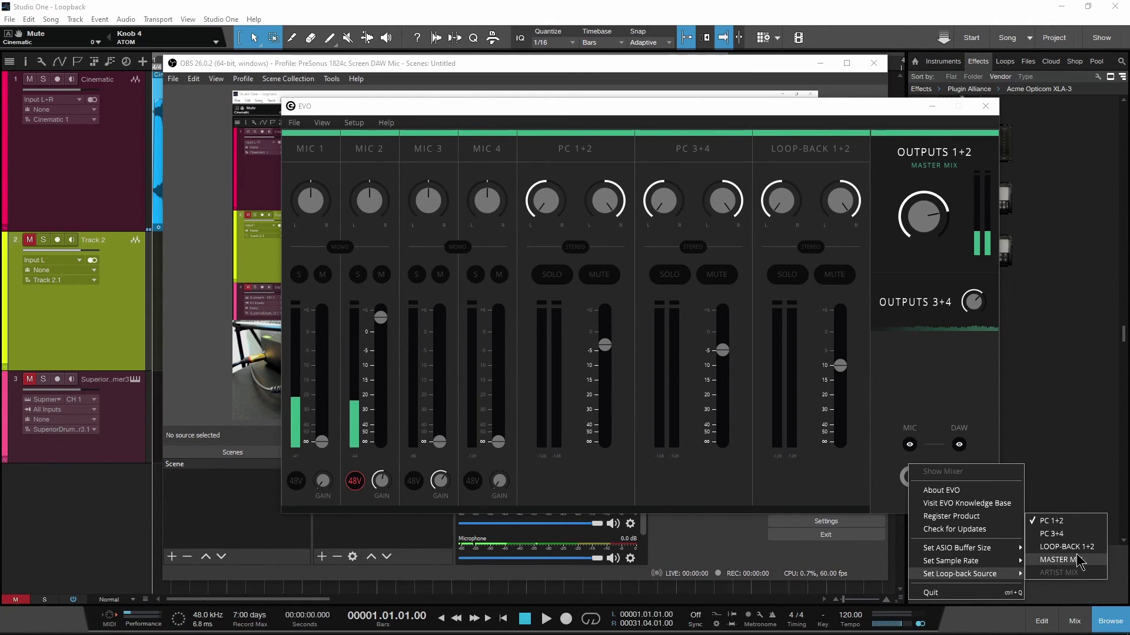
pyautogui.click(803, 165)
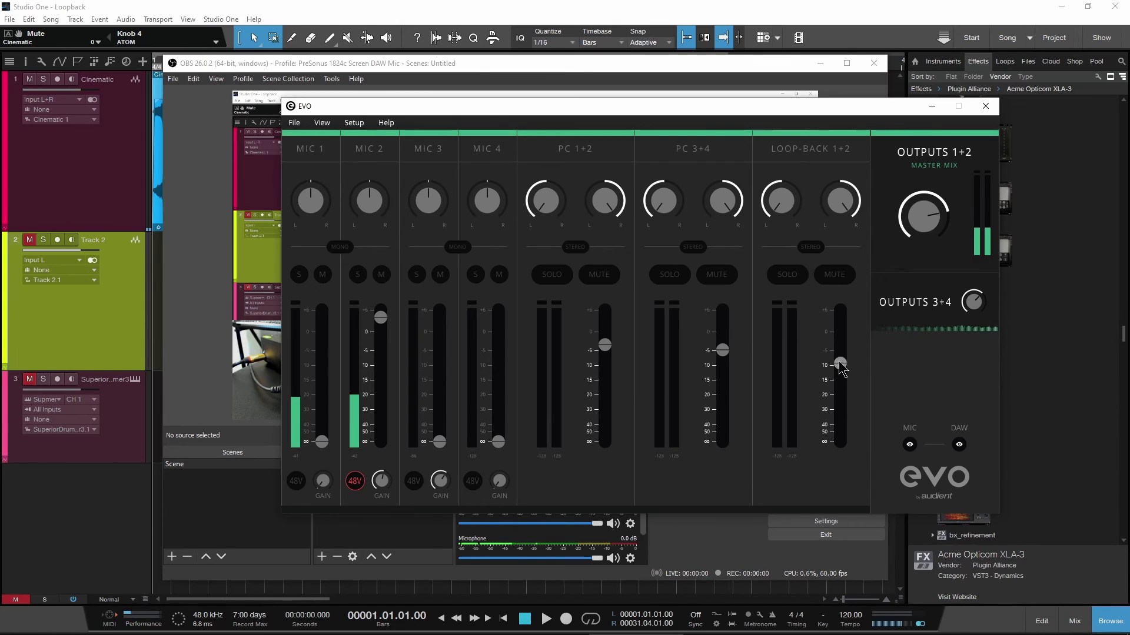
pyautogui.click(355, 123)
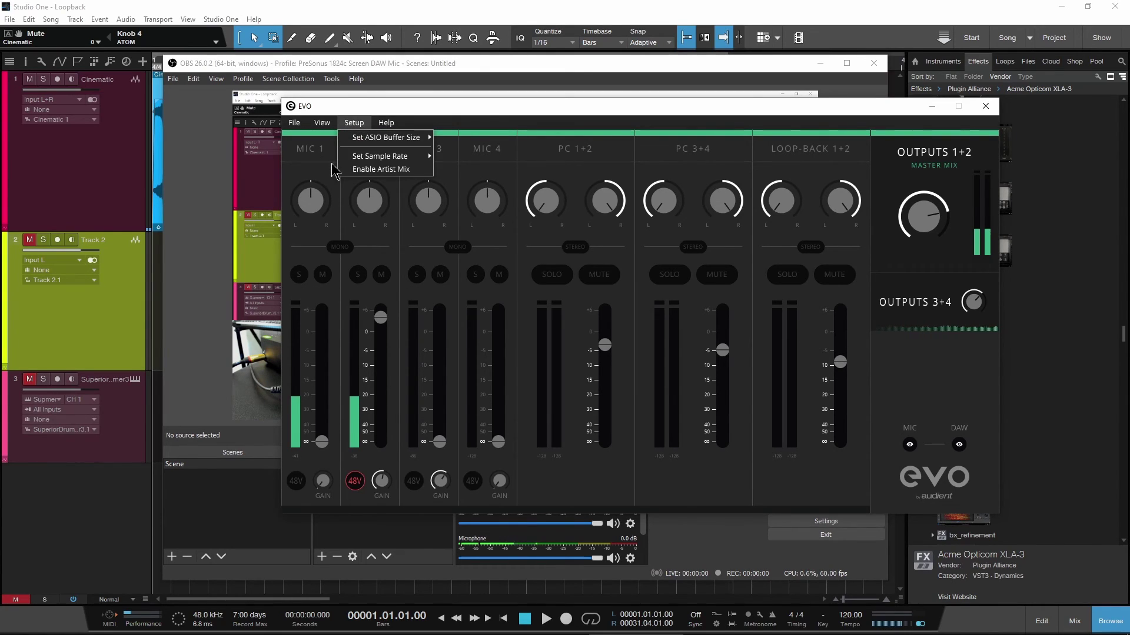
pyautogui.click(563, 131)
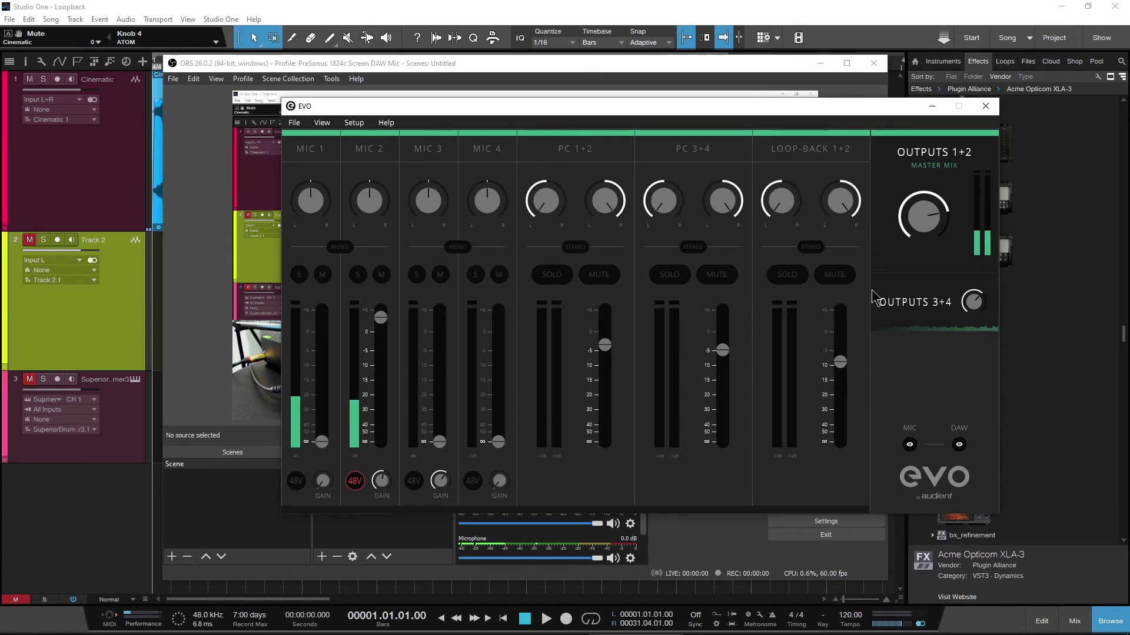